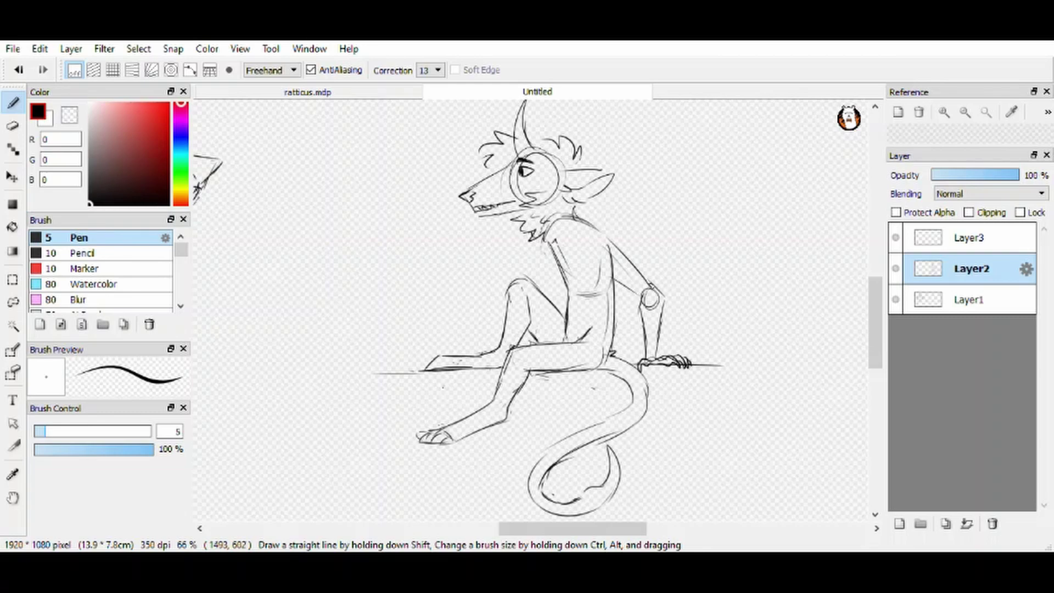
Step: Lasso the elbow area of the creature's rear supporting arm and move it up slightly with Transform
{"action": "key", "text": "l"}
{"action": "mouse_move", "coordinate": [683, 278]}
{"action": "left_mouse_down"}
{"action": "mouse_move", "coordinate": [618, 246]}
{"action": "mouse_move", "coordinate": [620, 291]}
{"action": "left_mouse_up"}
{"action": "key", "text": "ctrl+t"}
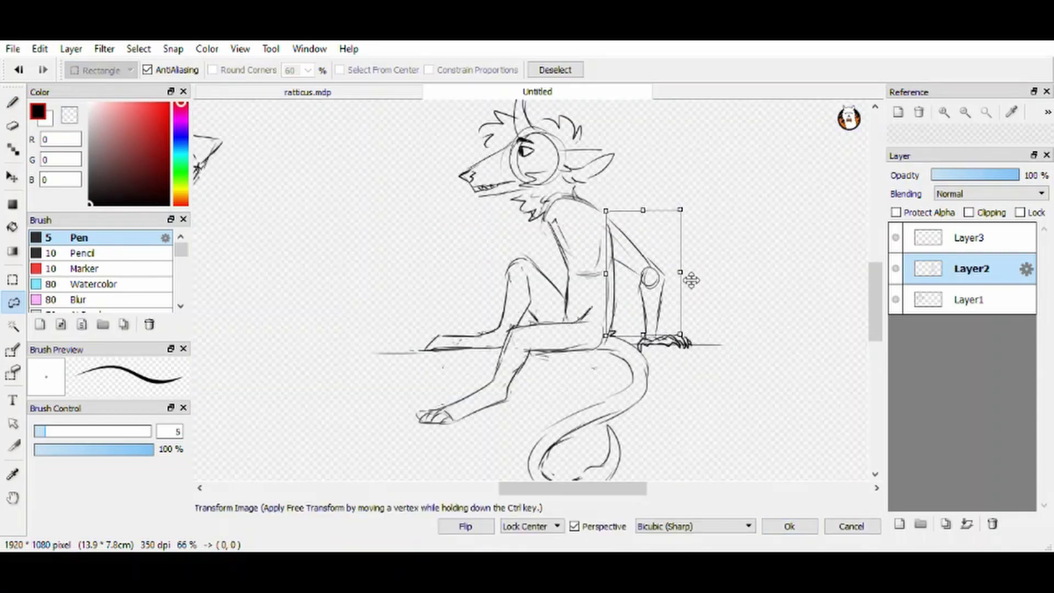
{"action": "left_click_drag", "start_coordinate": [692, 280], "coordinate": [687, 250]}
{"action": "left_click", "coordinate": [789, 526]}
{"action": "key", "text": "p"}
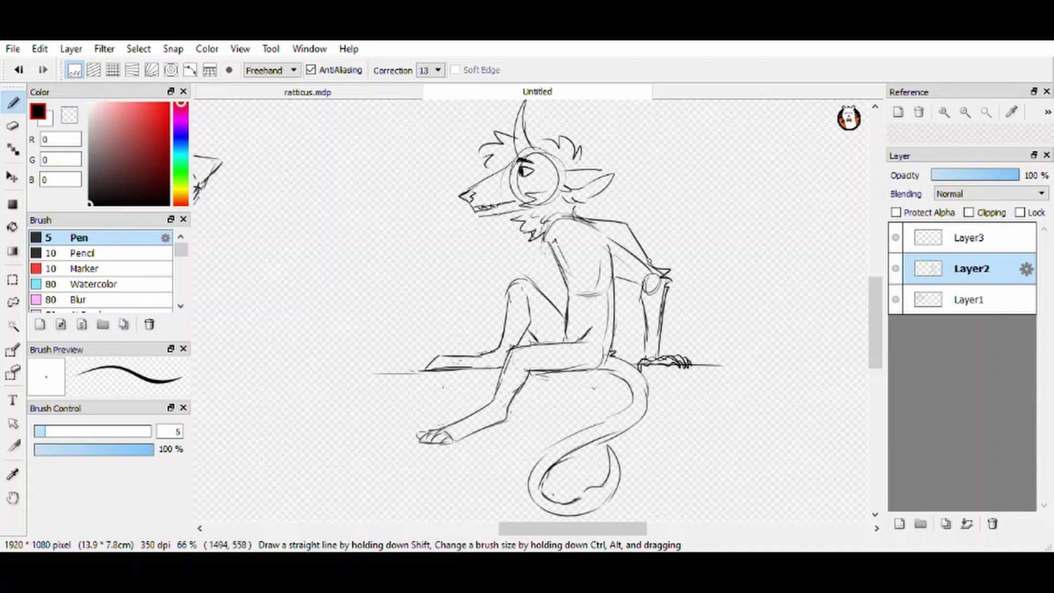
Step: Clean up the rear arm's lines, then sketch the front upper arm with elbow fur and an elbow circle
{"action": "key", "text": "e"}
{"action": "key", "text": "b"}
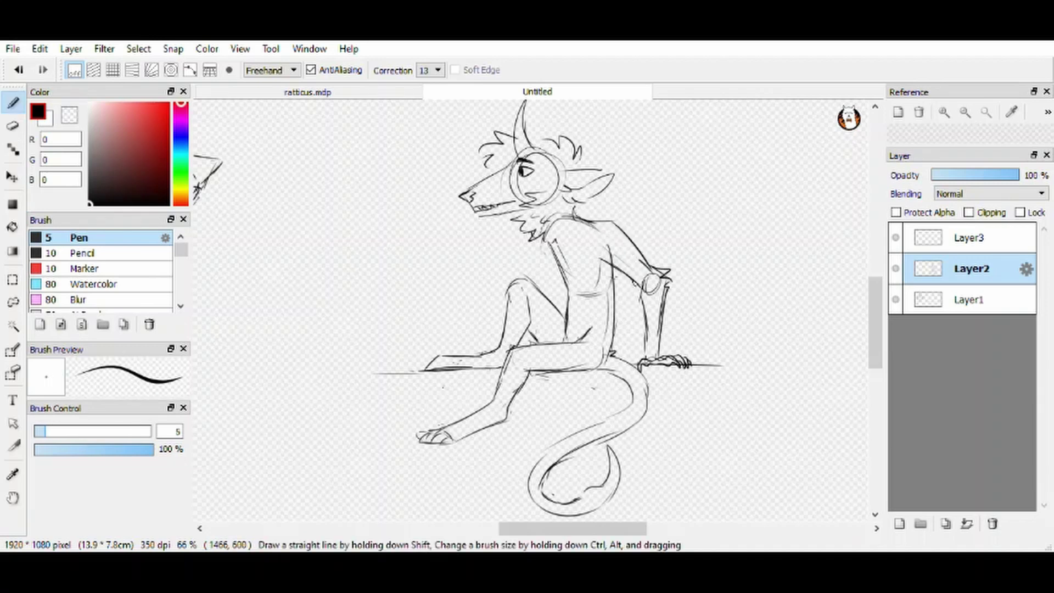
{"action": "key", "text": "e"}
{"action": "key", "text": "b"}
{"action": "key", "text": "e"}
{"action": "key", "text": "b"}
{"action": "left_click_drag", "start_coordinate": [514, 269], "coordinate": [512, 265]}
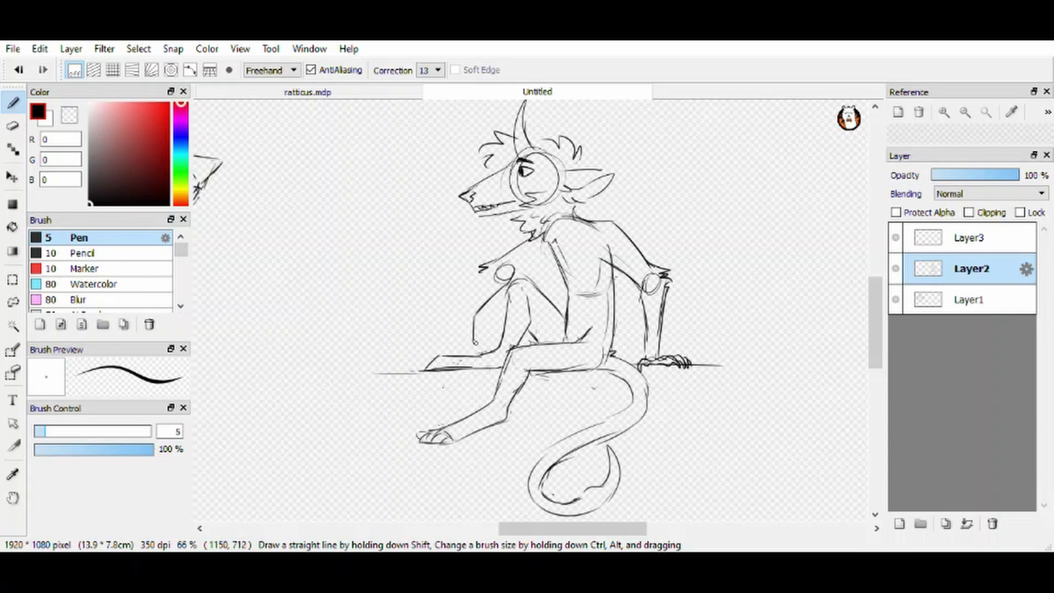
{"action": "mouse_move", "coordinate": [491, 273]}
{"action": "left_mouse_down"}
{"action": "mouse_move", "coordinate": [465, 315]}
{"action": "mouse_move", "coordinate": [552, 261]}
{"action": "left_mouse_up"}
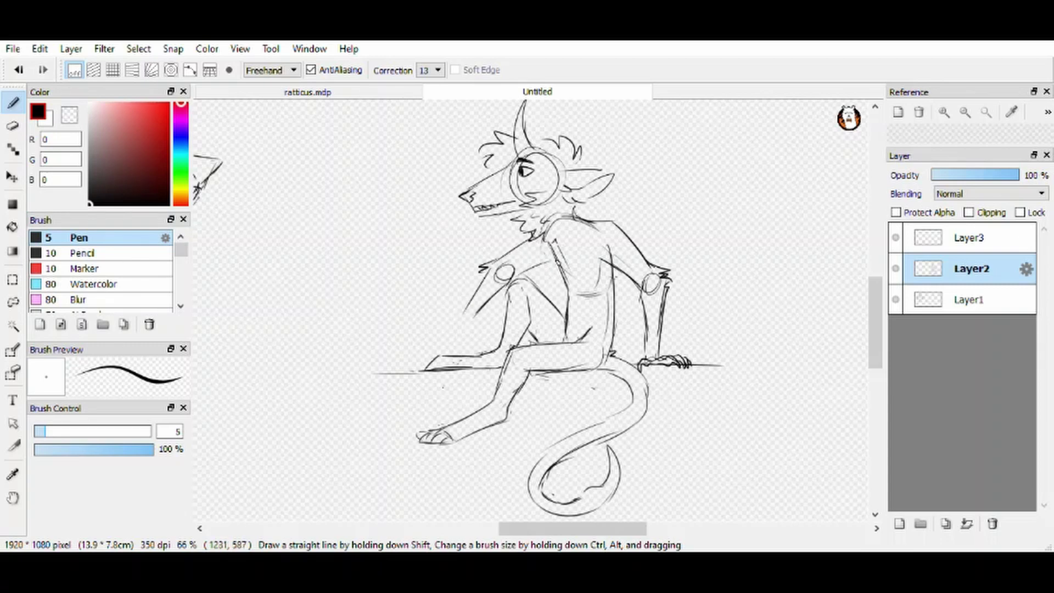
{"action": "left_click_drag", "start_coordinate": [478, 347], "coordinate": [458, 349]}
{"action": "key", "text": "ctrl+z"}
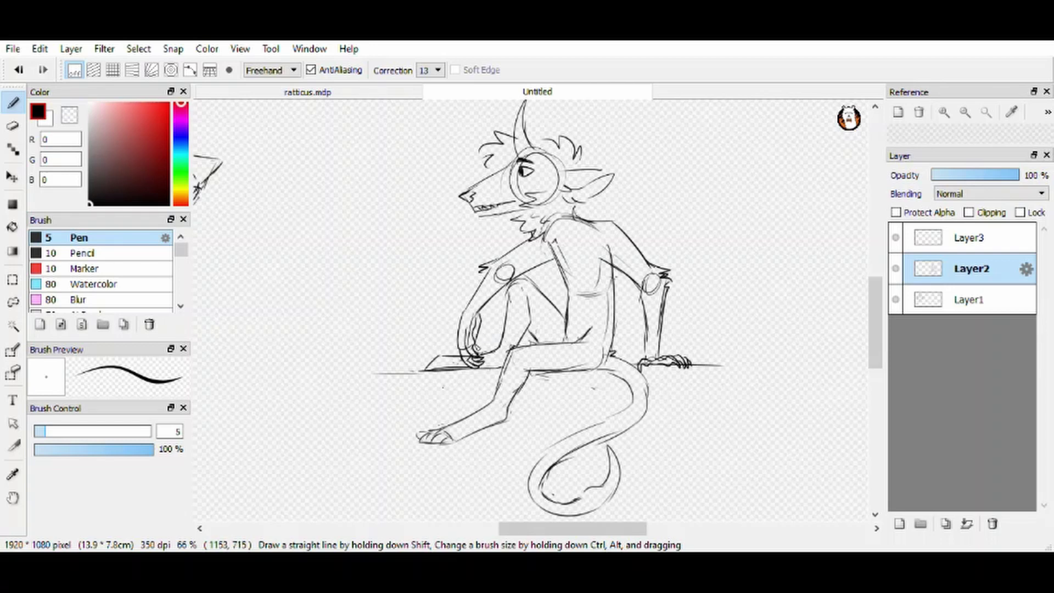
{"action": "key", "text": "ctrl+z"}
{"action": "key", "text": "ctrl+z"}
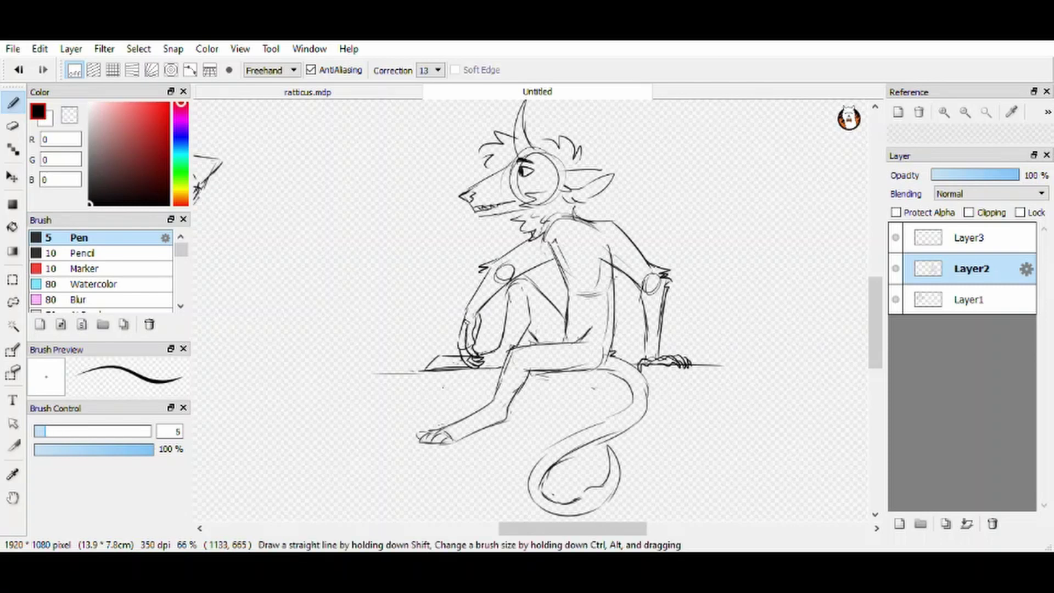
{"action": "mouse_move", "coordinate": [474, 291]}
{"action": "left_mouse_down"}
{"action": "mouse_move", "coordinate": [492, 258]}
{"action": "mouse_move", "coordinate": [463, 344]}
{"action": "left_mouse_up"}
{"action": "key", "text": "ctrl+z"}
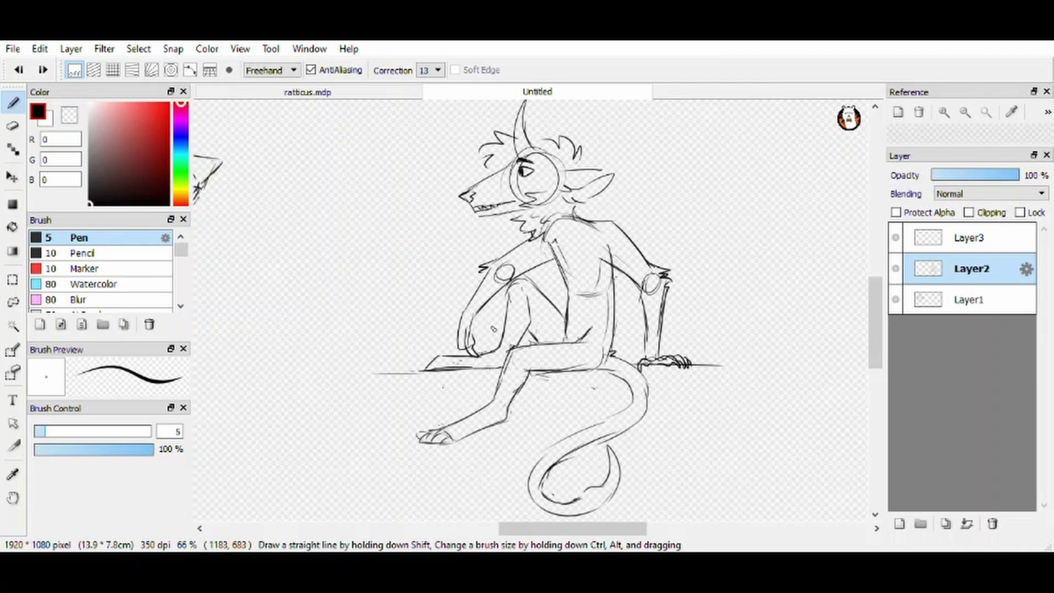
{"action": "key", "text": "ctrl+z"}
{"action": "key", "text": "ctrl+z"}
{"action": "key", "text": "ctrl+z"}
{"action": "key", "text": "ctrl+z"}
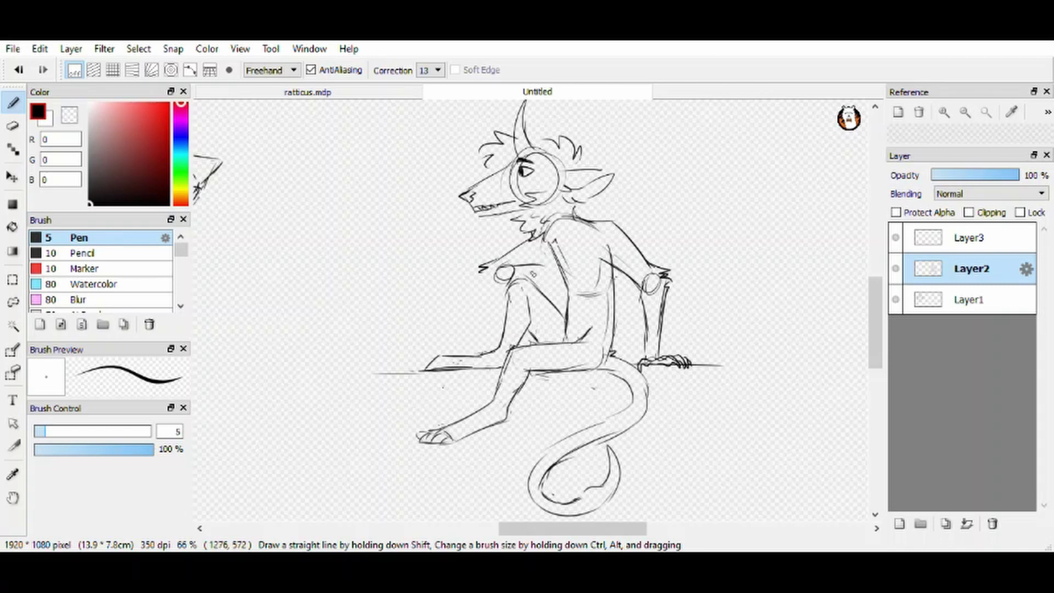
{"action": "key", "text": "ctrl+z"}
Step: Sketch the front arm bent over the raised knee, with its forearm and hand hanging down between the legs
{"action": "left_click_drag", "start_coordinate": [537, 264], "coordinate": [514, 288]}
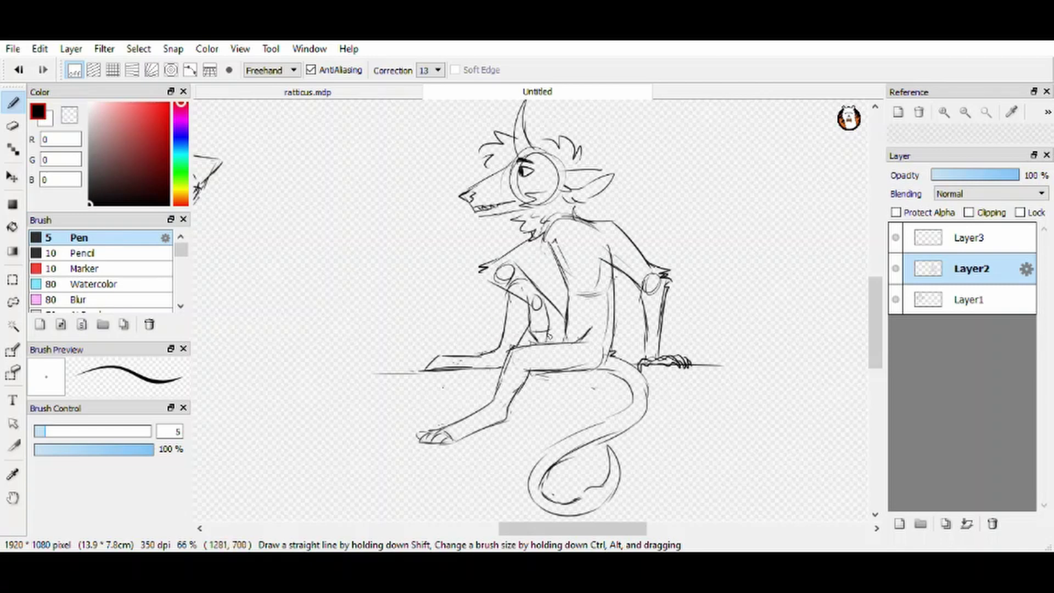
{"action": "key", "text": "ctrl+z"}
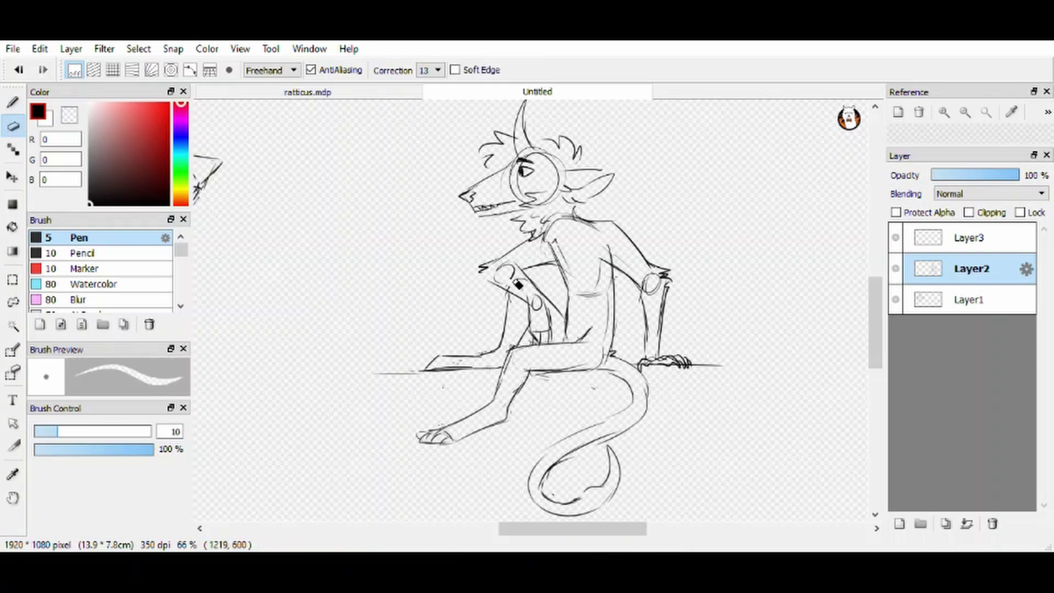
{"action": "key", "text": "ctrl+z"}
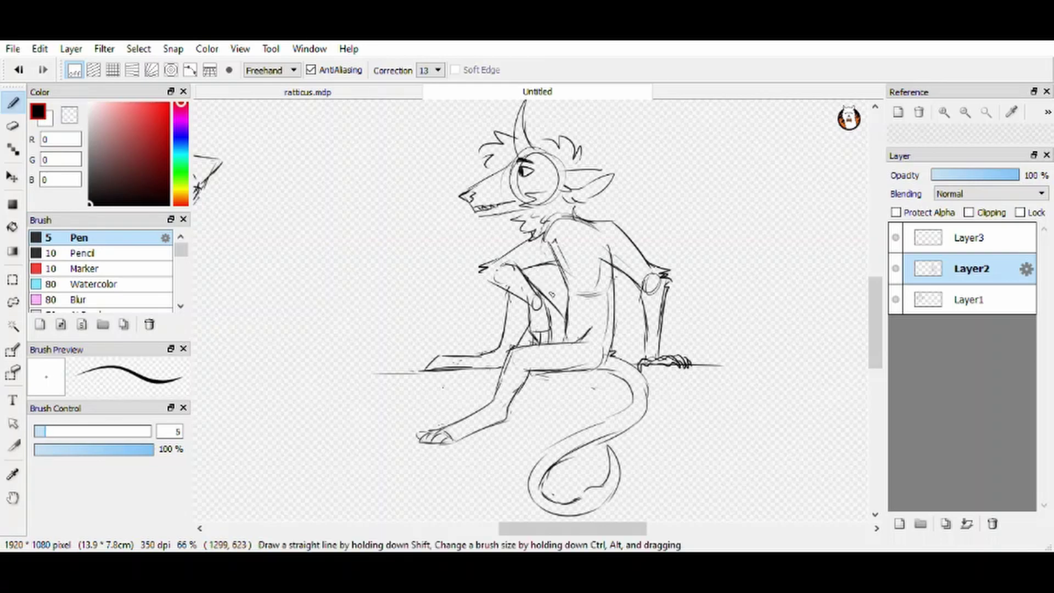
Step: Delete the small face doodle beside the creature and sketch a second horn behind the first
{"action": "scroll", "coordinate": [523, 168], "scroll_direction": "up", "scroll_amount": 4}
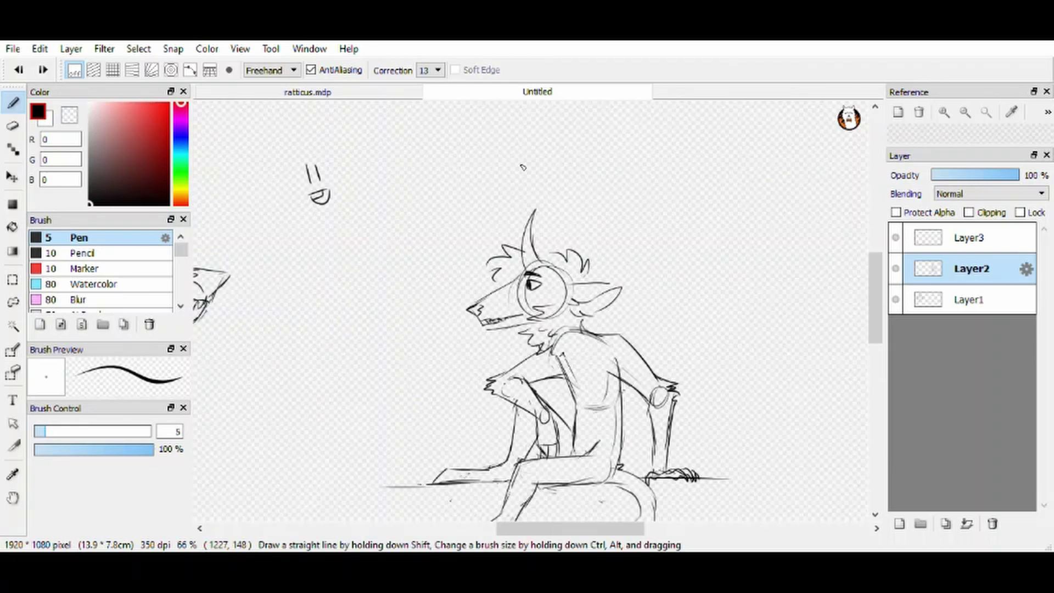
{"action": "left_click_drag", "start_coordinate": [308, 154], "coordinate": [447, 291]}
{"action": "key", "text": "Delete"}
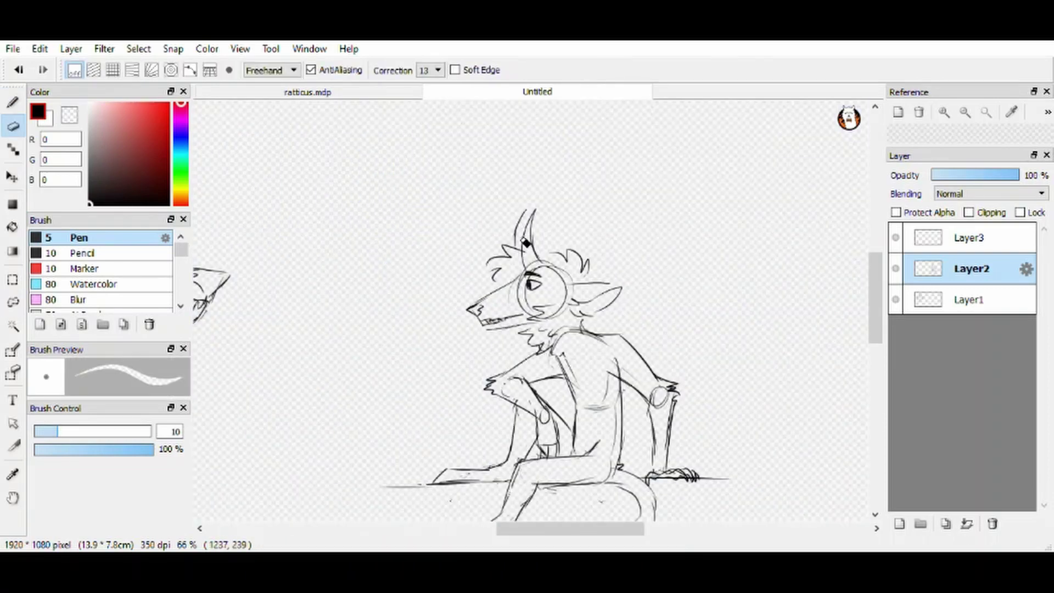
Step: Sketch the far ear behind the creature's head, redoing the first stroke
{"action": "scroll", "coordinate": [548, 346], "scroll_direction": "down", "scroll_amount": 4}
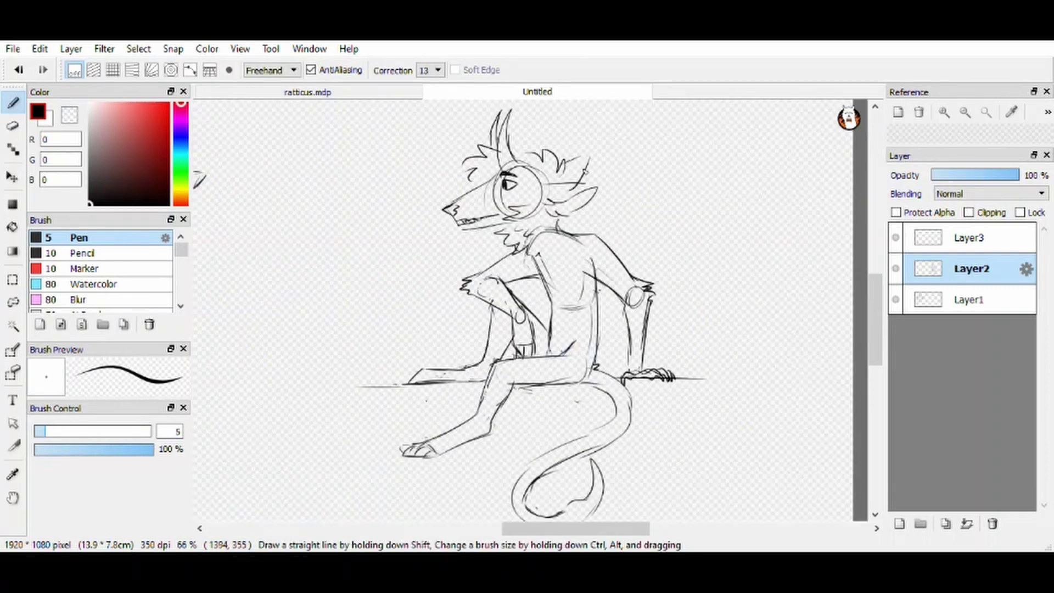
{"action": "key", "text": "ctrl+z"}
{"action": "left_click_drag", "start_coordinate": [576, 164], "coordinate": [583, 176]}
Step: Lasso the near lower leg and rotate it at the knee with Transform so it hangs more steeply, then deselect
{"action": "scroll", "coordinate": [451, 483], "scroll_direction": "up", "scroll_amount": 2}
{"action": "key", "text": "l"}
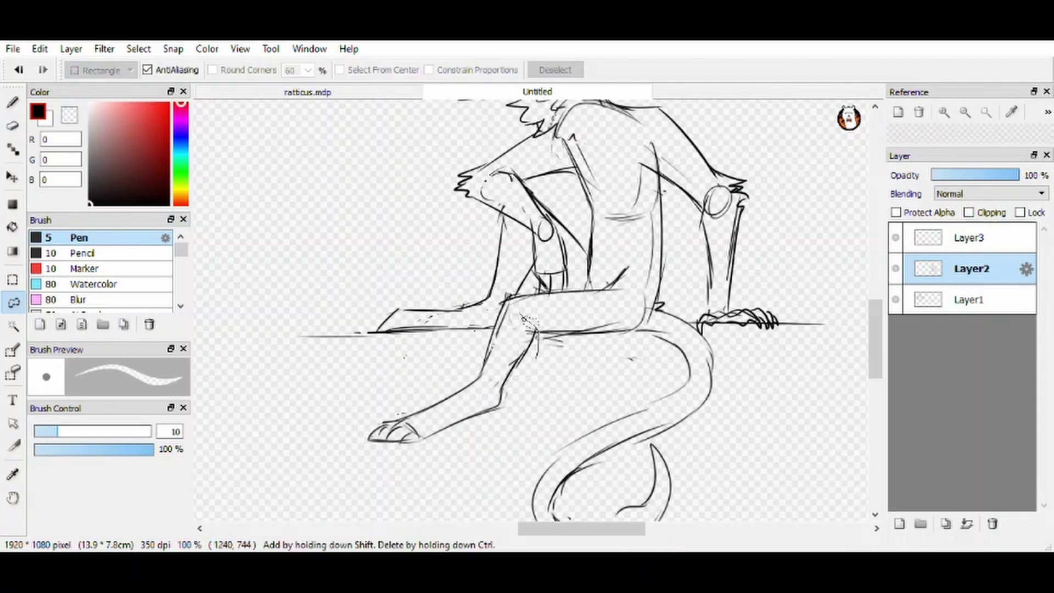
{"action": "left_click_drag", "start_coordinate": [524, 321], "coordinate": [508, 299]}
{"action": "key", "text": "ctrl+t"}
{"action": "left_click_drag", "start_coordinate": [494, 335], "coordinate": [527, 363]}
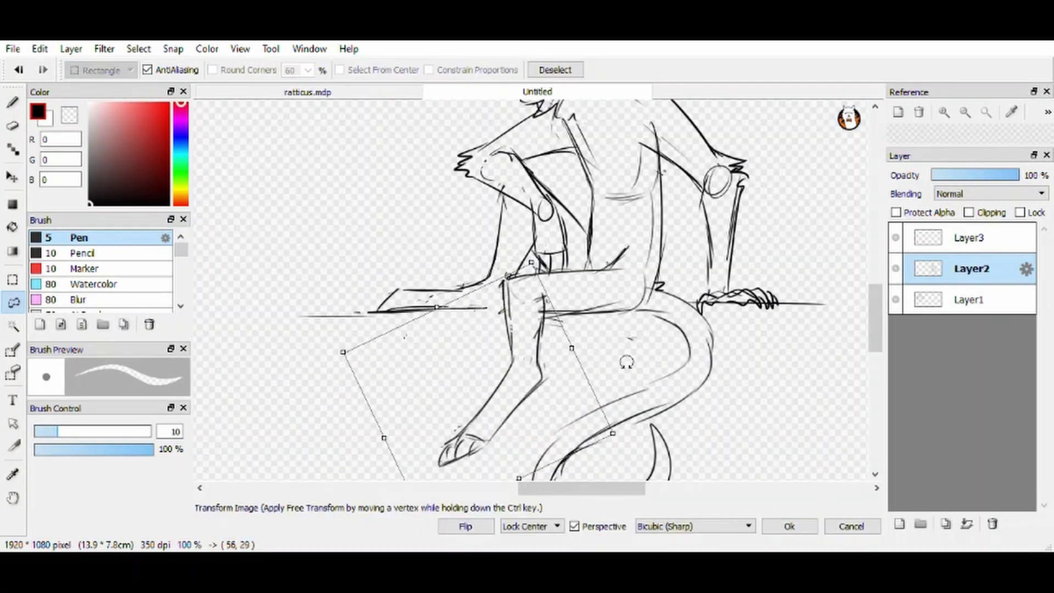
{"action": "key", "text": "Return"}
{"action": "key", "text": "ctrl+d"}
{"action": "key", "text": "p"}
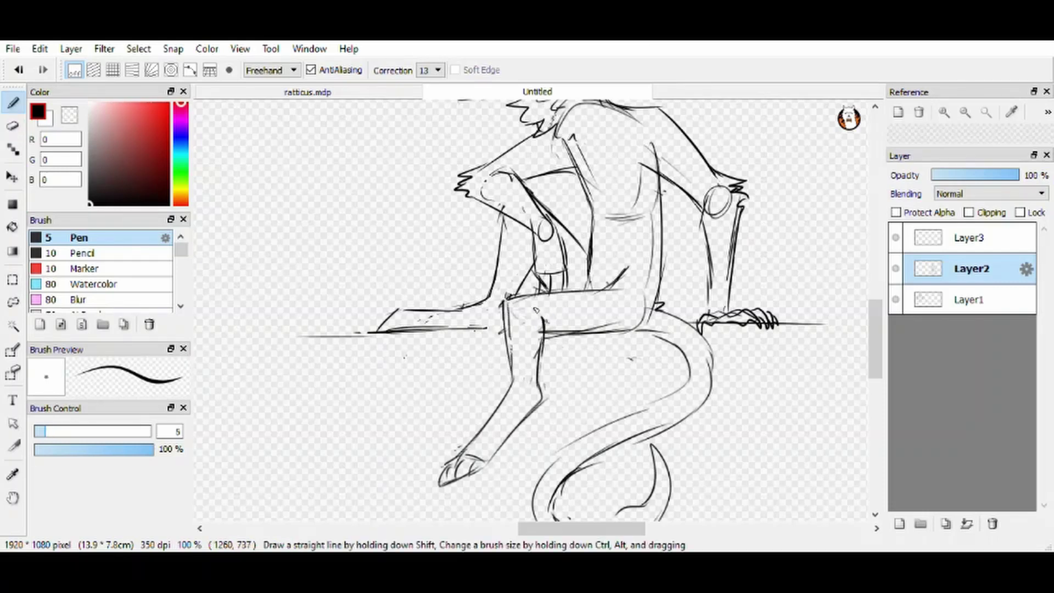
Step: Redraw the near knee and ankle lines and sketch clawed toes on both feet
{"action": "left_click_drag", "start_coordinate": [511, 298], "coordinate": [502, 317]}
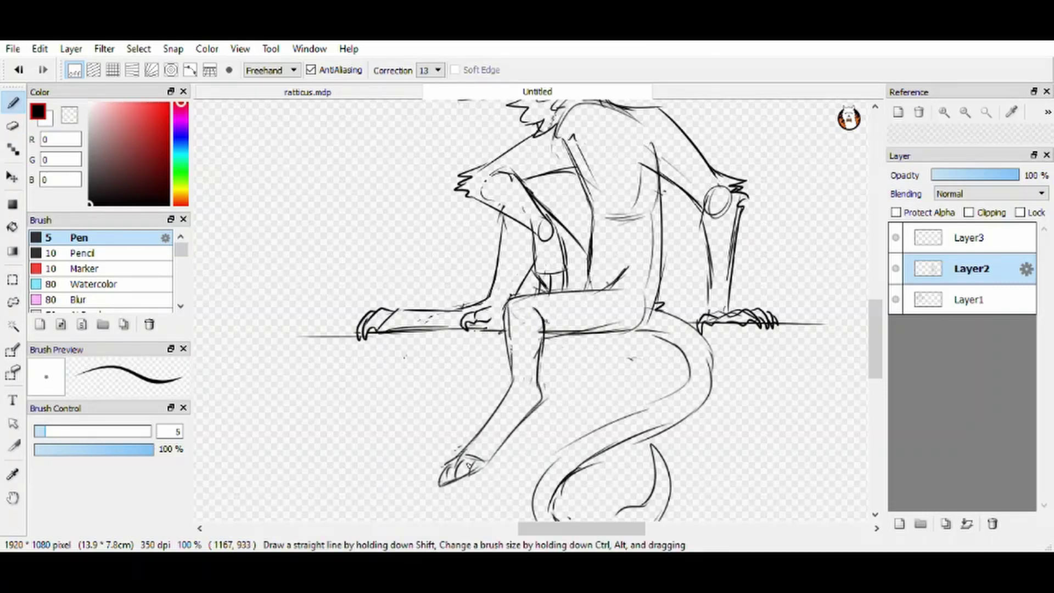
{"action": "left_click_drag", "start_coordinate": [461, 459], "coordinate": [443, 502]}
{"action": "key", "text": "ctrl+z"}
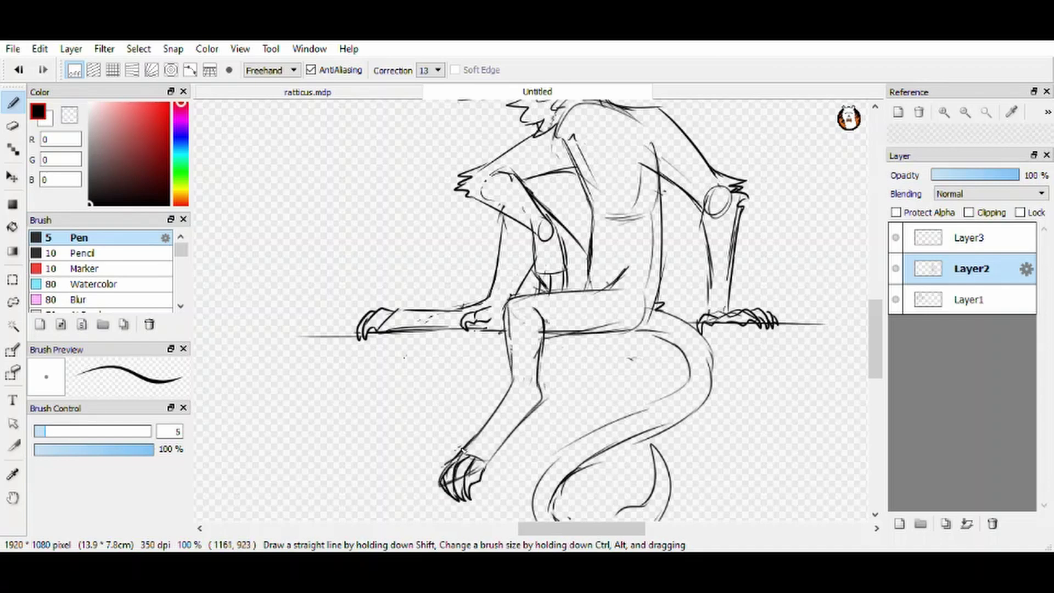
{"action": "key", "text": "ctrl+z"}
{"action": "left_click_drag", "start_coordinate": [466, 451], "coordinate": [455, 459]}
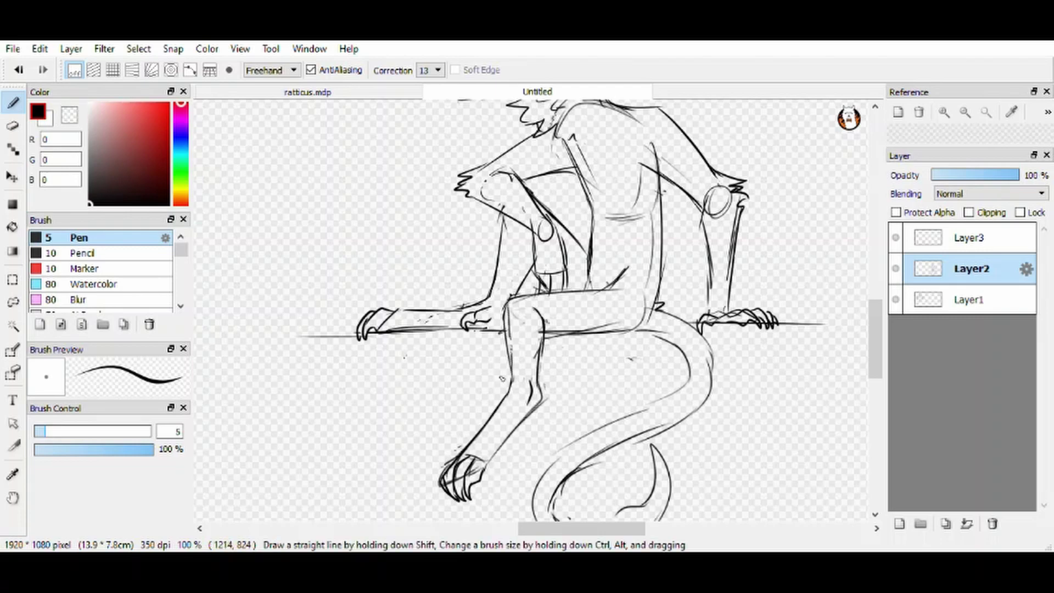
Step: Lower the opacity of the sketch on Layer2 and add a new layer above it for the line art
{"action": "scroll", "coordinate": [500, 497], "scroll_direction": "down", "scroll_amount": 1}
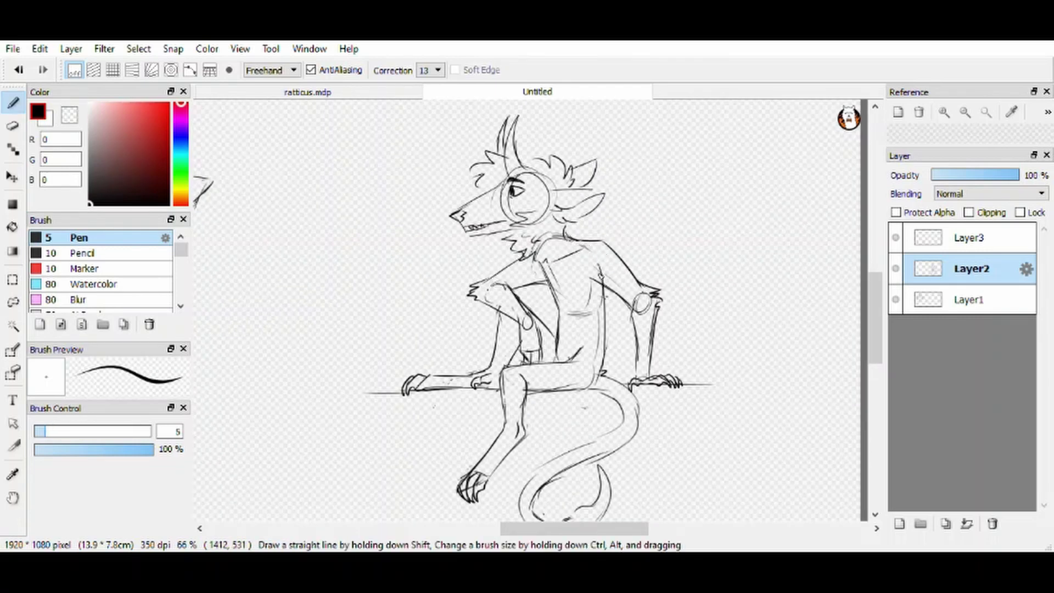
{"action": "left_click", "coordinate": [972, 179]}
{"action": "left_click", "coordinate": [899, 524]}
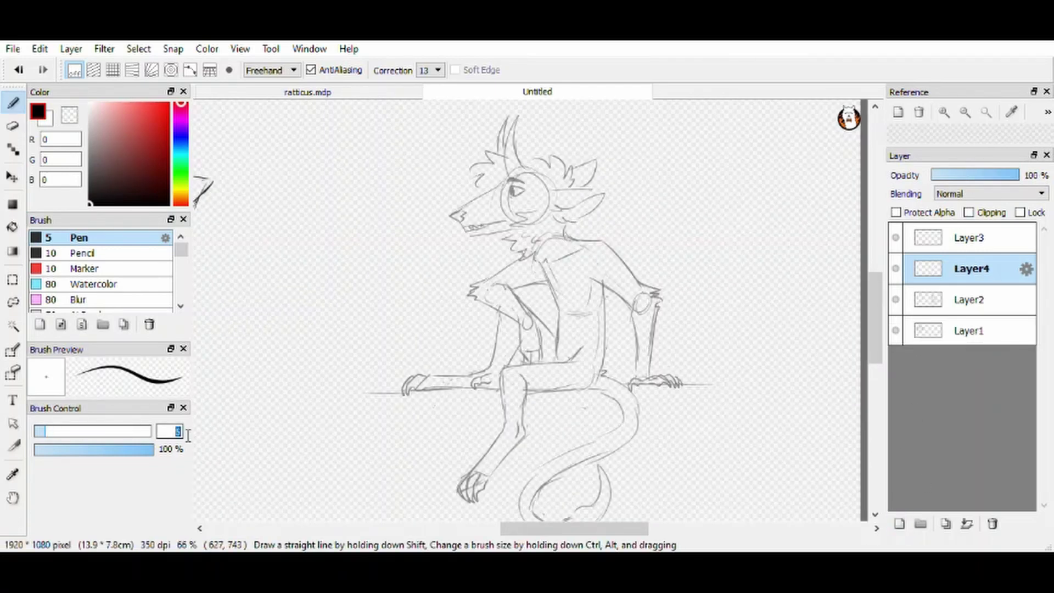
Step: Set the pen size to 10 and ink the creature's eye outline and eyebrow over the faded sketch
{"action": "key", "text": "bracketright"}
{"action": "scroll", "coordinate": [484, 203], "scroll_direction": "up", "scroll_amount": 4}
{"action": "left_click_drag", "start_coordinate": [475, 304], "coordinate": [541, 275]}
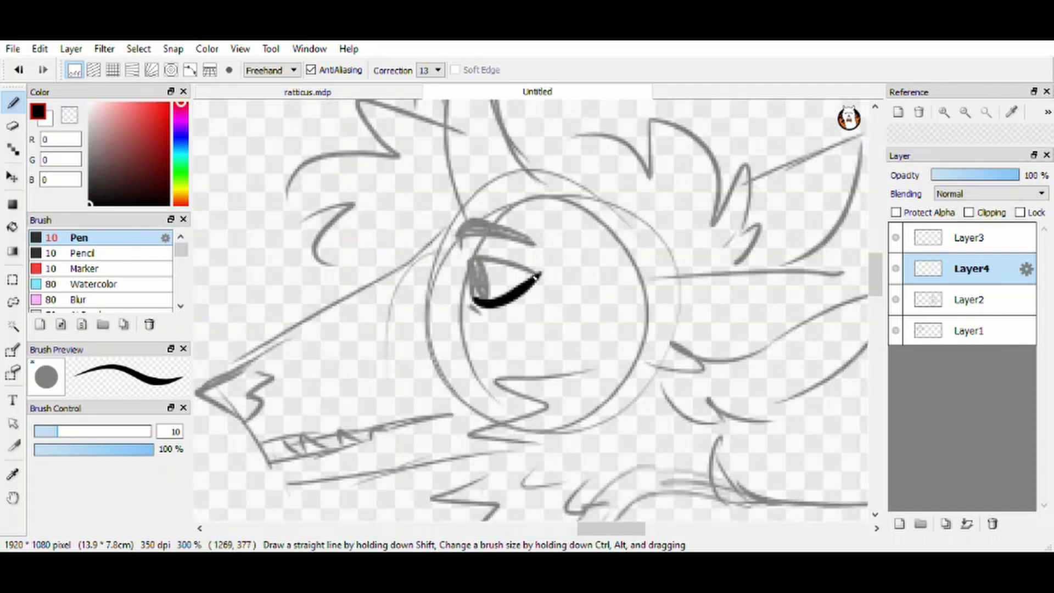
{"action": "left_click_drag", "start_coordinate": [461, 250], "coordinate": [541, 272]}
{"action": "left_click_drag", "start_coordinate": [467, 252], "coordinate": [478, 302]}
{"action": "left_click_drag", "start_coordinate": [454, 222], "coordinate": [458, 236]}
{"action": "left_click_drag", "start_coordinate": [535, 243], "coordinate": [455, 225]}
Step: Ink the snout, nose, toothed mouth, jaw, cheek fur and neck fur, and fill in the pupil
{"action": "scroll", "coordinate": [484, 204], "scroll_direction": "down", "scroll_amount": 1}
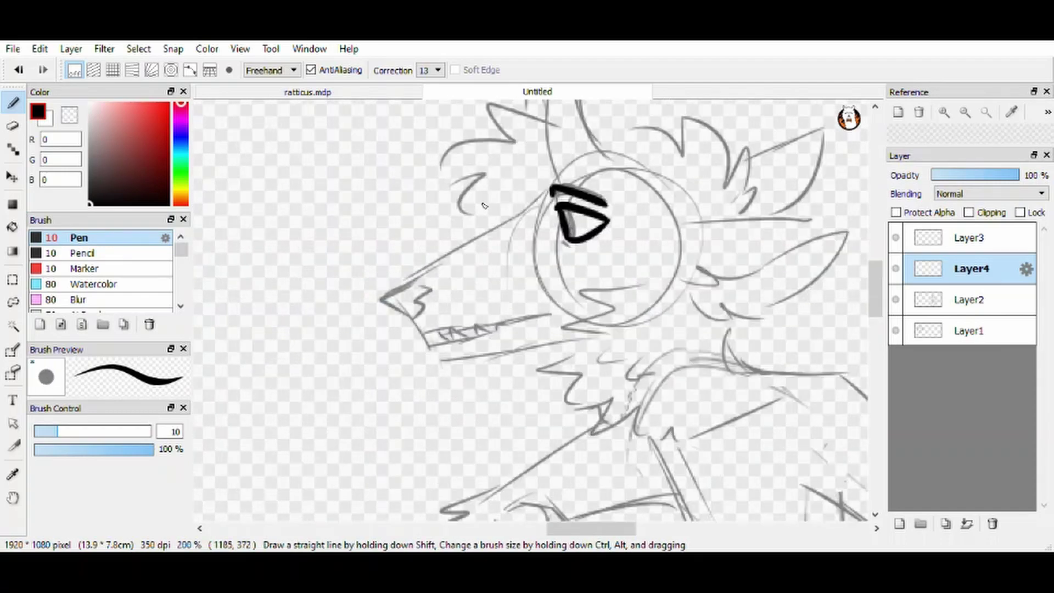
{"action": "mouse_move", "coordinate": [527, 191]}
{"action": "left_mouse_down"}
{"action": "mouse_move", "coordinate": [379, 293]}
{"action": "mouse_move", "coordinate": [424, 295]}
{"action": "mouse_move", "coordinate": [425, 331]}
{"action": "mouse_move", "coordinate": [525, 309]}
{"action": "mouse_move", "coordinate": [466, 336]}
{"action": "left_mouse_up"}
{"action": "mouse_move", "coordinate": [439, 329]}
{"action": "left_mouse_down"}
{"action": "mouse_move", "coordinate": [461, 353]}
{"action": "mouse_move", "coordinate": [464, 324]}
{"action": "mouse_move", "coordinate": [468, 337]}
{"action": "mouse_move", "coordinate": [438, 332]}
{"action": "mouse_move", "coordinate": [433, 351]}
{"action": "mouse_move", "coordinate": [449, 360]}
{"action": "mouse_move", "coordinate": [581, 340]}
{"action": "left_mouse_up"}
{"action": "left_click_drag", "start_coordinate": [671, 273], "coordinate": [604, 276]}
{"action": "mouse_move", "coordinate": [618, 282]}
{"action": "left_mouse_down"}
{"action": "mouse_move", "coordinate": [566, 300]}
{"action": "mouse_move", "coordinate": [614, 344]}
{"action": "mouse_move", "coordinate": [645, 357]}
{"action": "left_mouse_up"}
{"action": "mouse_move", "coordinate": [535, 351]}
{"action": "left_mouse_down"}
{"action": "mouse_move", "coordinate": [576, 365]}
{"action": "mouse_move", "coordinate": [604, 439]}
{"action": "mouse_move", "coordinate": [671, 454]}
{"action": "left_mouse_up"}
{"action": "left_click_drag", "start_coordinate": [574, 233], "coordinate": [569, 218]}
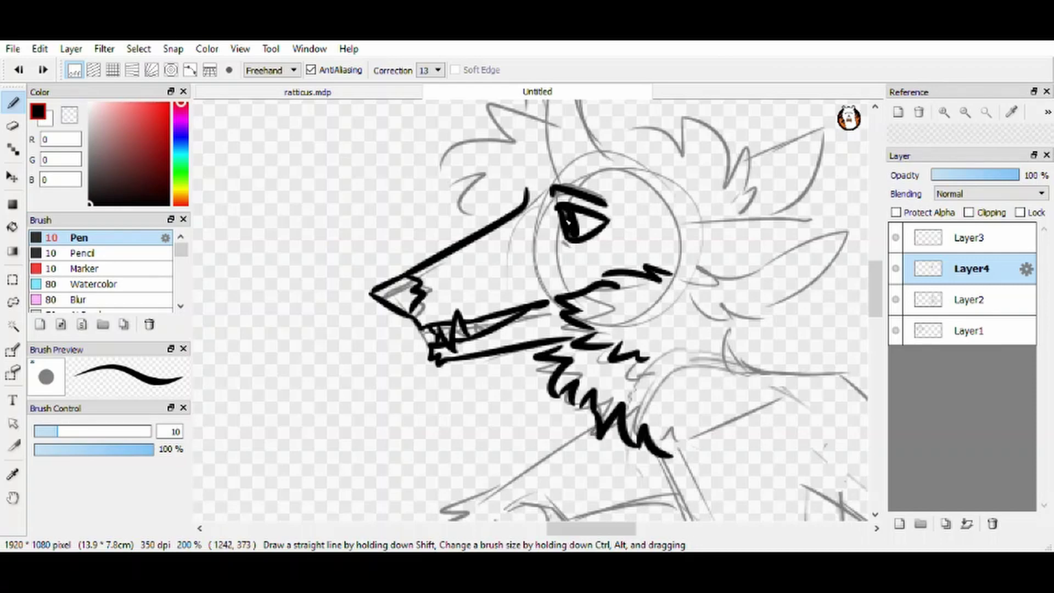
Step: Ink both horns, the near ear with its inner fur, and the tufts of hair around the head
{"action": "scroll", "coordinate": [565, 236], "scroll_direction": "down", "scroll_amount": 1}
{"action": "mouse_move", "coordinate": [528, 275]}
{"action": "left_mouse_down"}
{"action": "mouse_move", "coordinate": [552, 151]}
{"action": "mouse_move", "coordinate": [586, 112]}
{"action": "left_mouse_up"}
{"action": "mouse_move", "coordinate": [586, 113]}
{"action": "left_mouse_down"}
{"action": "mouse_move", "coordinate": [550, 214]}
{"action": "mouse_move", "coordinate": [599, 311]}
{"action": "mouse_move", "coordinate": [625, 323]}
{"action": "mouse_move", "coordinate": [780, 316]}
{"action": "left_mouse_up"}
{"action": "mouse_move", "coordinate": [618, 356]}
{"action": "left_mouse_down"}
{"action": "mouse_move", "coordinate": [632, 362]}
{"action": "mouse_move", "coordinate": [747, 324]}
{"action": "mouse_move", "coordinate": [689, 369]}
{"action": "mouse_move", "coordinate": [695, 379]}
{"action": "left_mouse_up"}
{"action": "mouse_move", "coordinate": [659, 290]}
{"action": "left_mouse_down"}
{"action": "mouse_move", "coordinate": [673, 261]}
{"action": "mouse_move", "coordinate": [586, 243]}
{"action": "mouse_move", "coordinate": [556, 222]}
{"action": "left_mouse_up"}
{"action": "mouse_move", "coordinate": [520, 233]}
{"action": "left_mouse_down"}
{"action": "mouse_move", "coordinate": [504, 249]}
{"action": "mouse_move", "coordinate": [455, 261]}
{"action": "left_mouse_up"}
{"action": "mouse_move", "coordinate": [483, 264]}
{"action": "left_mouse_down"}
{"action": "mouse_move", "coordinate": [479, 294]}
{"action": "mouse_move", "coordinate": [497, 308]}
{"action": "left_mouse_up"}
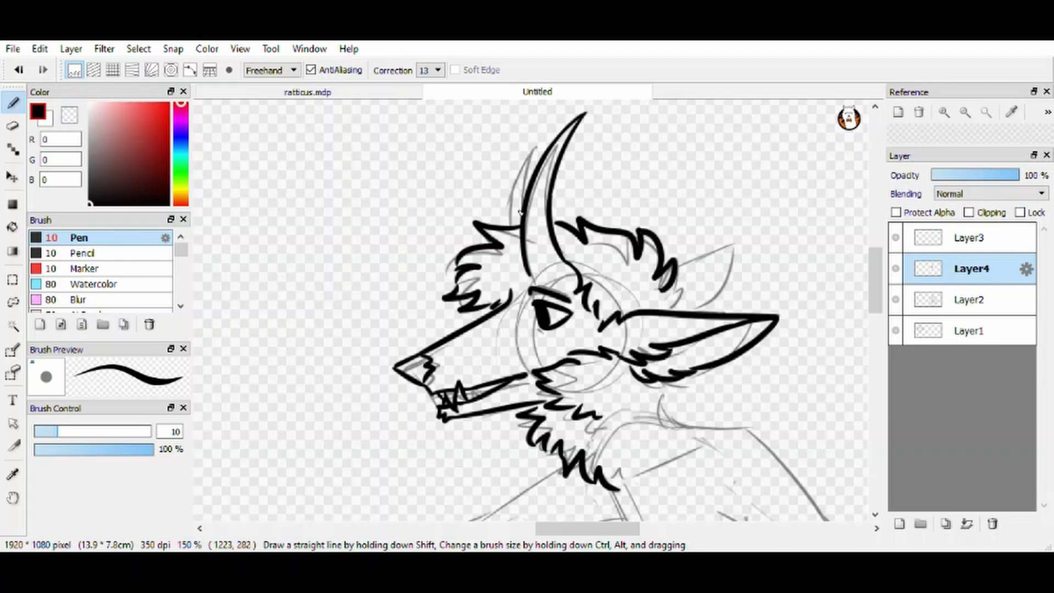
{"action": "mouse_move", "coordinate": [509, 225]}
{"action": "left_mouse_down"}
{"action": "mouse_move", "coordinate": [554, 120]}
{"action": "mouse_move", "coordinate": [528, 186]}
{"action": "left_mouse_up"}
Step: Ink the back of the neck, the shoulder and the rear arm with its elbow fur, tidying the inner forearm line
{"action": "scroll", "coordinate": [495, 176], "scroll_direction": "down", "scroll_amount": 5}
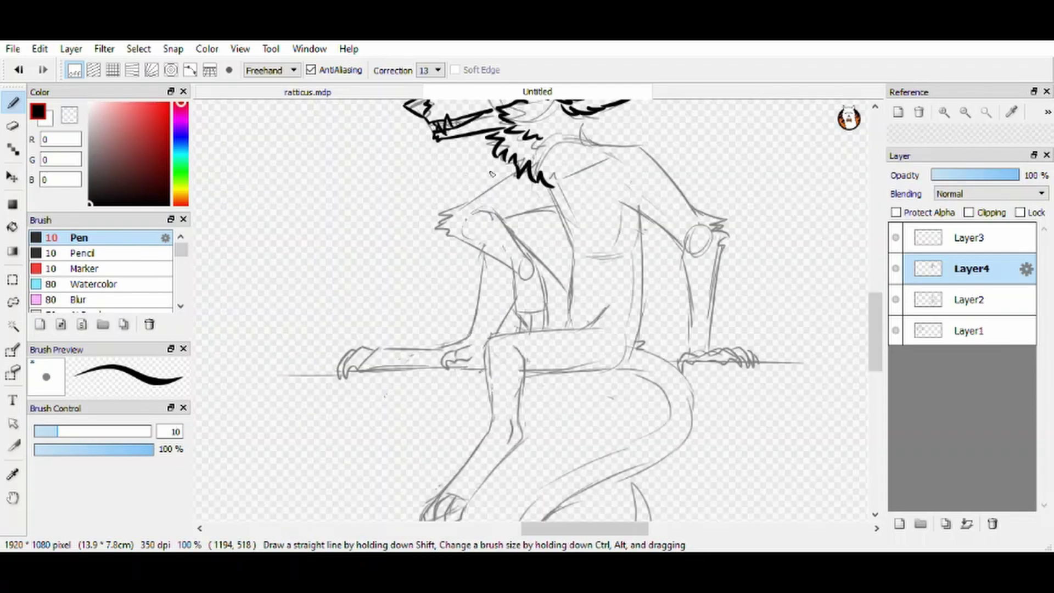
{"action": "scroll", "coordinate": [632, 154], "scroll_direction": "up", "scroll_amount": 3}
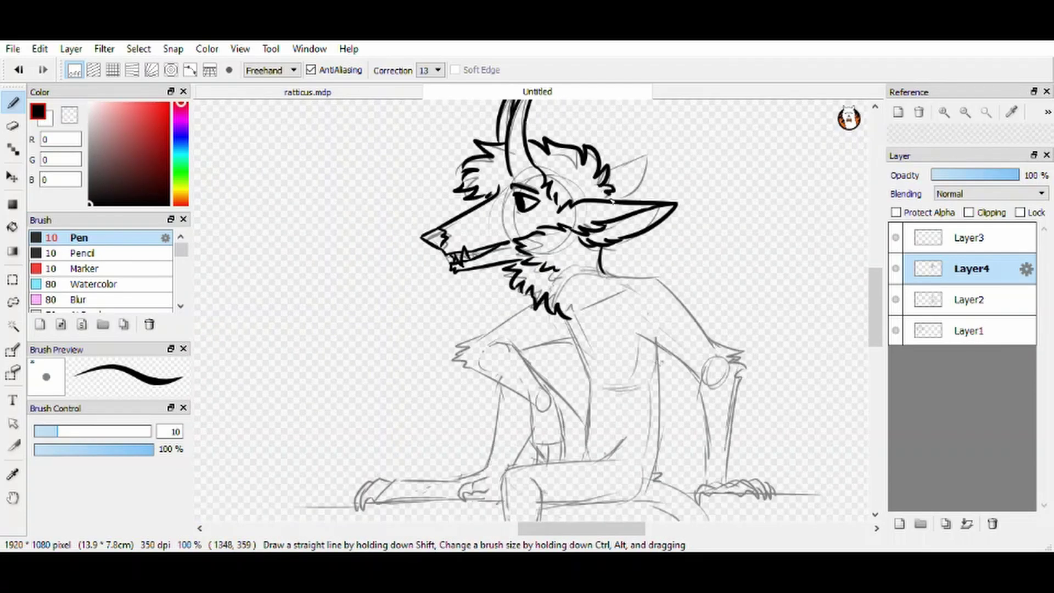
{"action": "mouse_move", "coordinate": [601, 271]}
{"action": "left_mouse_down"}
{"action": "mouse_move", "coordinate": [671, 283]}
{"action": "mouse_move", "coordinate": [717, 356]}
{"action": "mouse_move", "coordinate": [714, 330]}
{"action": "mouse_move", "coordinate": [702, 327]}
{"action": "mouse_move", "coordinate": [733, 350]}
{"action": "mouse_move", "coordinate": [726, 483]}
{"action": "left_mouse_up"}
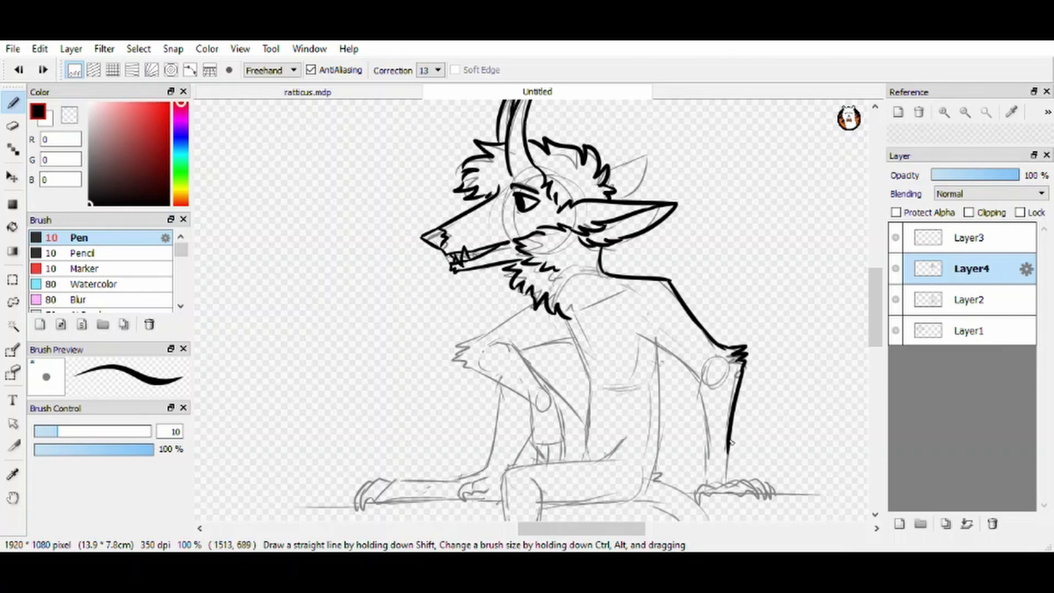
{"action": "mouse_move", "coordinate": [639, 333]}
{"action": "left_mouse_down"}
{"action": "mouse_move", "coordinate": [697, 379]}
{"action": "mouse_move", "coordinate": [708, 484]}
{"action": "left_mouse_up"}
{"action": "key", "text": "ctrl+z"}
{"action": "key", "text": "e"}
{"action": "key", "text": "b"}
{"action": "left_click_drag", "start_coordinate": [703, 409], "coordinate": [707, 477]}
{"action": "key", "text": "e"}
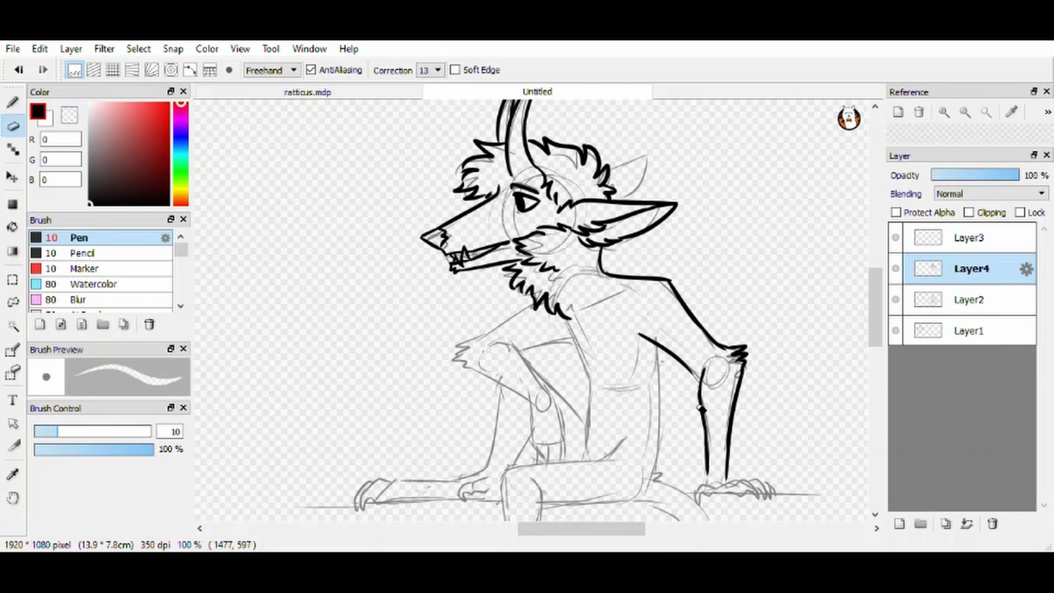
Step: Ink the front arm with its elbow fur, bent forearm and hanging fingers
{"action": "key", "text": "b"}
{"action": "mouse_move", "coordinate": [523, 308]}
{"action": "left_mouse_down"}
{"action": "mouse_move", "coordinate": [460, 343]}
{"action": "mouse_move", "coordinate": [459, 366]}
{"action": "mouse_move", "coordinate": [508, 345]}
{"action": "mouse_move", "coordinate": [533, 401]}
{"action": "left_mouse_up"}
{"action": "mouse_move", "coordinate": [494, 344]}
{"action": "left_mouse_down"}
{"action": "mouse_move", "coordinate": [536, 382]}
{"action": "mouse_move", "coordinate": [560, 434]}
{"action": "left_mouse_up"}
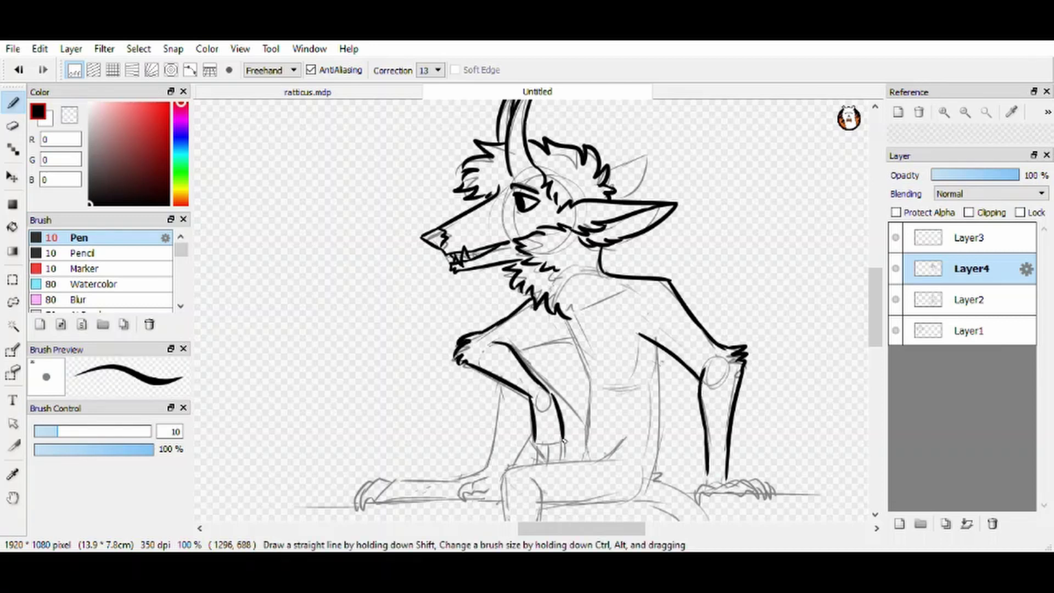
{"action": "key", "text": "e"}
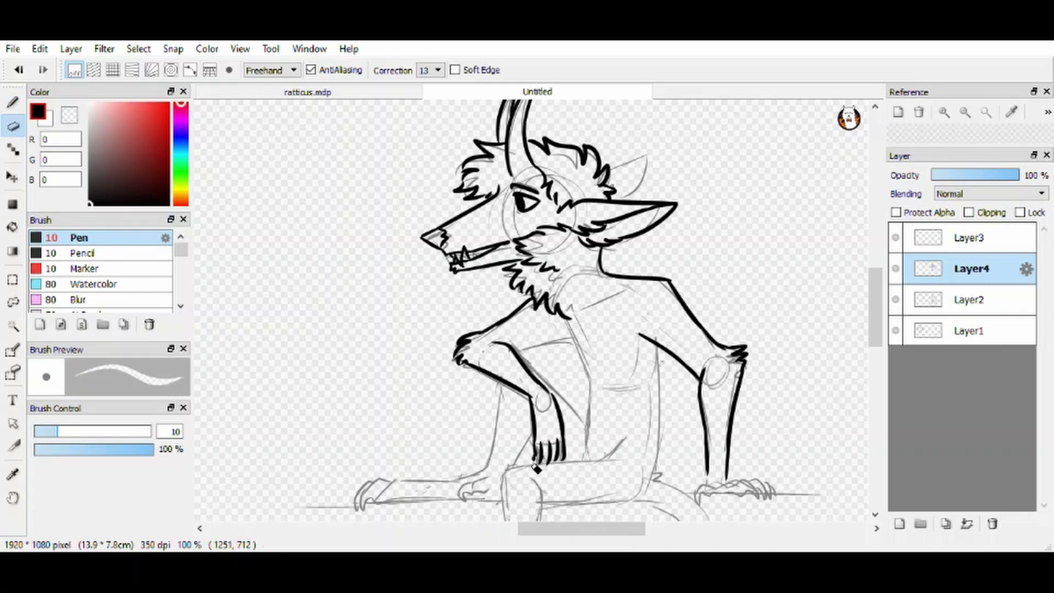
Step: Ink the chest, back, near thigh and raised thigh, and erase the stray lines around the hanging hand
{"action": "key", "text": "b"}
{"action": "mouse_move", "coordinate": [513, 347]}
{"action": "left_mouse_down"}
{"action": "mouse_move", "coordinate": [571, 341]}
{"action": "mouse_move", "coordinate": [589, 444]}
{"action": "left_mouse_up"}
{"action": "mouse_move", "coordinate": [664, 416]}
{"action": "left_mouse_down"}
{"action": "mouse_move", "coordinate": [654, 460]}
{"action": "mouse_move", "coordinate": [502, 468]}
{"action": "mouse_move", "coordinate": [623, 434]}
{"action": "left_mouse_up"}
{"action": "key", "text": "ctrl+z"}
{"action": "key", "text": "e"}
{"action": "mouse_move", "coordinate": [535, 464]}
{"action": "left_mouse_down"}
{"action": "mouse_move", "coordinate": [565, 459]}
{"action": "mouse_move", "coordinate": [541, 459]}
{"action": "left_mouse_up"}
{"action": "key", "text": "b"}
{"action": "left_click_drag", "start_coordinate": [519, 347], "coordinate": [585, 418]}
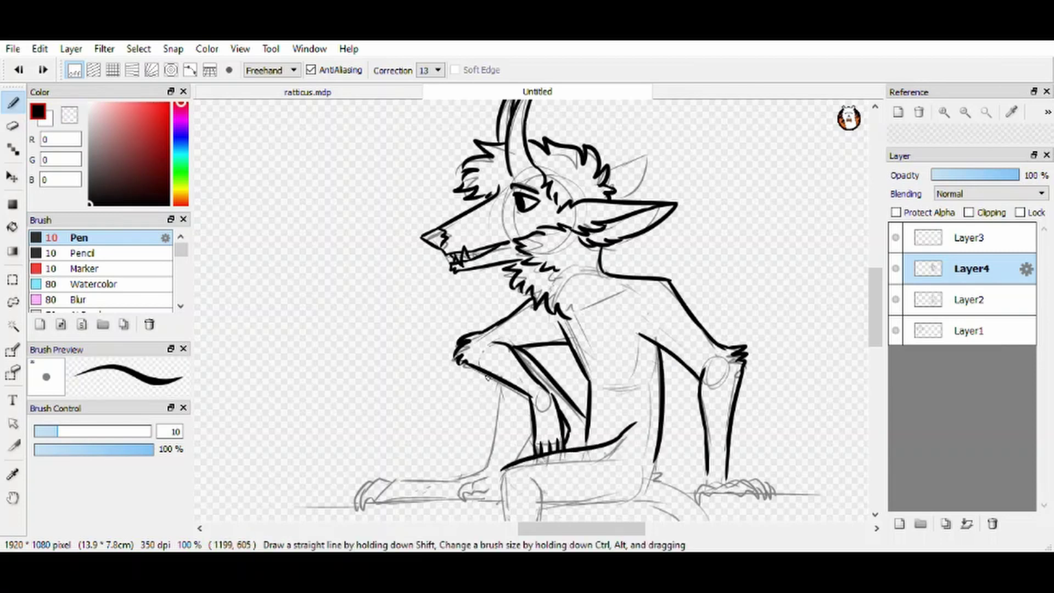
Step: Ink the far shin and the outline of its foot resting on the ground line, undoing the first toe and claw strokes
{"action": "left_click_drag", "start_coordinate": [492, 373], "coordinate": [479, 470]}
{"action": "left_click_drag", "start_coordinate": [523, 392], "coordinate": [518, 465]}
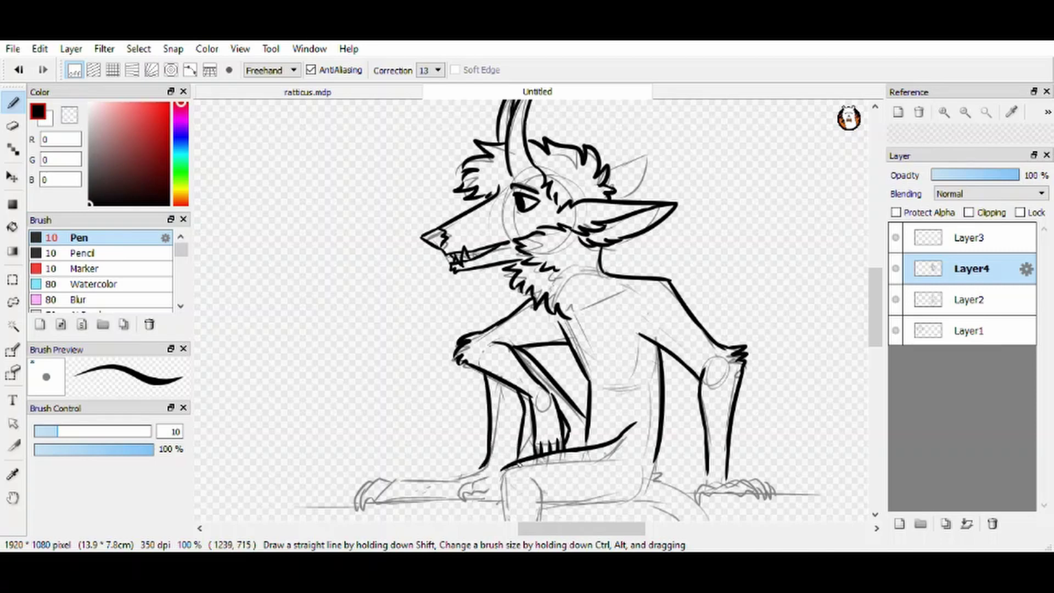
{"action": "scroll", "coordinate": [572, 327], "scroll_direction": "down", "scroll_amount": 3}
{"action": "scroll", "coordinate": [516, 344], "scroll_direction": "left", "scroll_amount": 2}
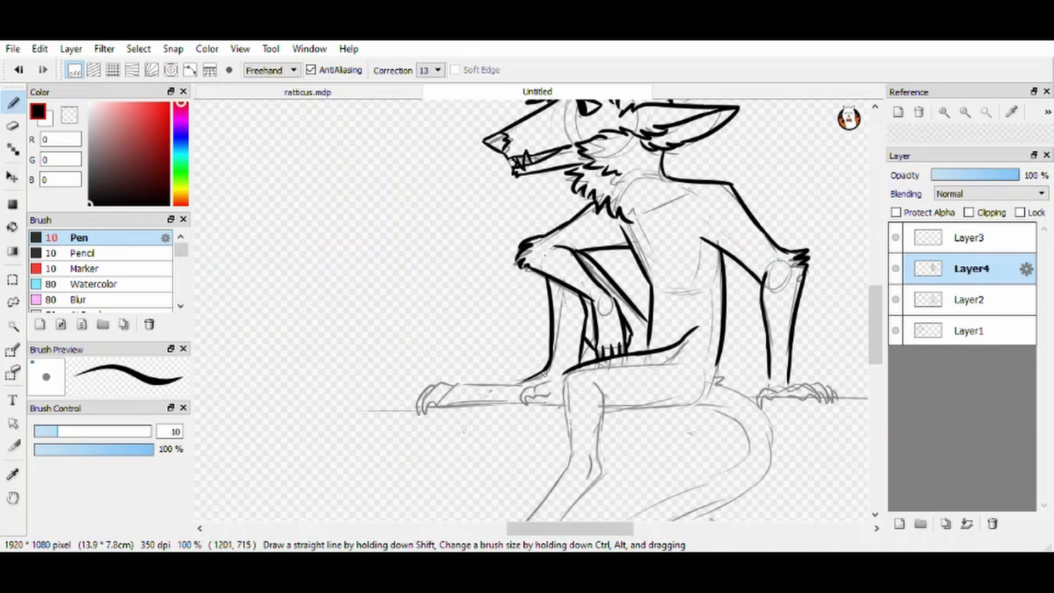
{"action": "mouse_move", "coordinate": [547, 369]}
{"action": "left_mouse_down"}
{"action": "mouse_move", "coordinate": [457, 405]}
{"action": "mouse_move", "coordinate": [557, 402]}
{"action": "left_mouse_up"}
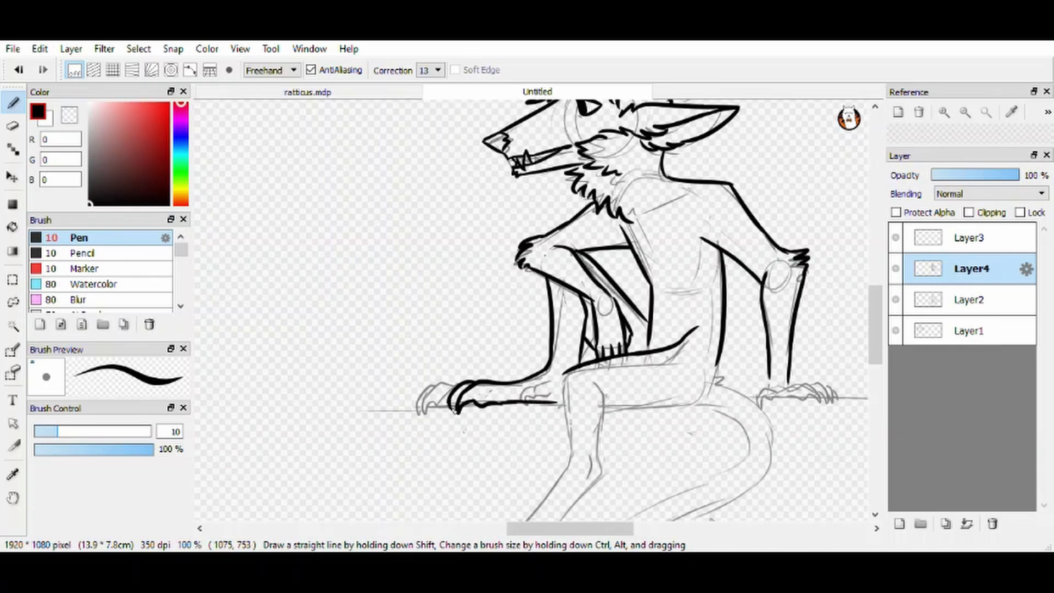
{"action": "left_click_drag", "start_coordinate": [464, 384], "coordinate": [456, 411]}
{"action": "key", "text": "ctrl+z"}
{"action": "key", "text": "ctrl+z"}
{"action": "key", "text": "ctrl+z"}
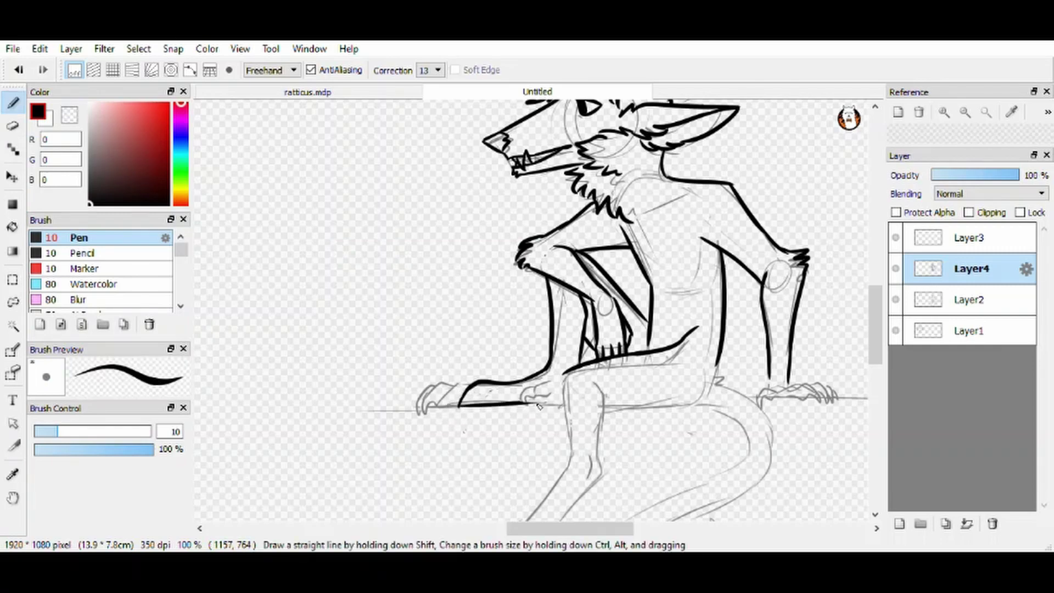
{"action": "left_click_drag", "start_coordinate": [461, 409], "coordinate": [559, 405]}
Step: Ink the near lower leg with a rounded foot outline, and add the far foot's front claw and rear toe
{"action": "scroll", "coordinate": [560, 378], "scroll_direction": "down", "scroll_amount": 3}
{"action": "scroll", "coordinate": [520, 222], "scroll_direction": "up", "scroll_amount": 3}
{"action": "mouse_move", "coordinate": [514, 223]}
{"action": "left_mouse_down"}
{"action": "mouse_move", "coordinate": [512, 303]}
{"action": "mouse_move", "coordinate": [458, 409]}
{"action": "mouse_move", "coordinate": [541, 325]}
{"action": "mouse_move", "coordinate": [549, 242]}
{"action": "left_mouse_up"}
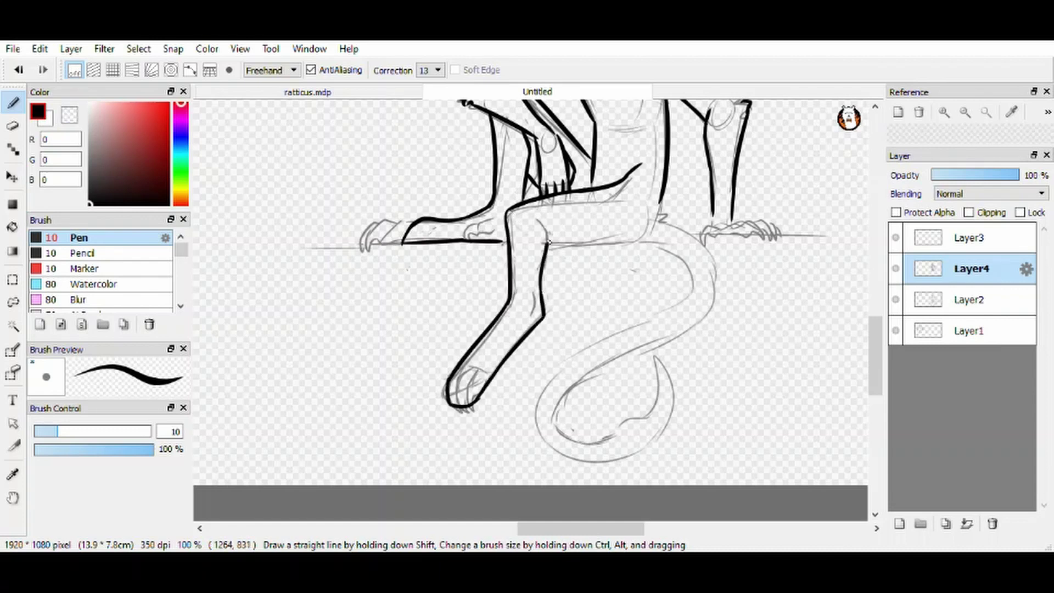
{"action": "mouse_move", "coordinate": [474, 228]}
{"action": "left_mouse_down"}
{"action": "mouse_move", "coordinate": [463, 248]}
{"action": "mouse_move", "coordinate": [486, 242]}
{"action": "left_mouse_up"}
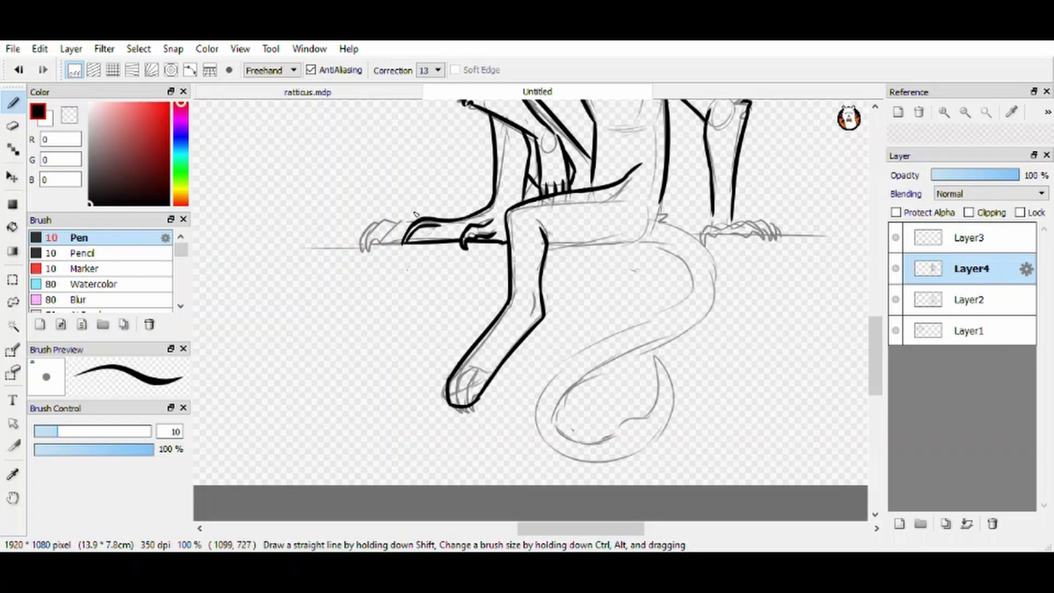
Step: Ink the lines separating the toes inside the near foot
{"action": "scroll", "coordinate": [415, 214], "scroll_direction": "up", "scroll_amount": 4}
{"action": "key", "text": "e"}
{"action": "key", "text": "b"}
{"action": "mouse_move", "coordinate": [428, 346]}
{"action": "left_mouse_down"}
{"action": "mouse_move", "coordinate": [456, 363]}
{"action": "mouse_move", "coordinate": [434, 388]}
{"action": "left_mouse_up"}
{"action": "key", "text": "e"}
{"action": "left_click_drag", "start_coordinate": [420, 322], "coordinate": [437, 385]}
{"action": "key", "text": "b"}
{"action": "left_click_drag", "start_coordinate": [464, 302], "coordinate": [442, 383]}
{"action": "scroll", "coordinate": [462, 318], "scroll_direction": "down", "scroll_amount": 2}
{"action": "scroll", "coordinate": [462, 318], "scroll_direction": "down", "scroll_amount": 3}
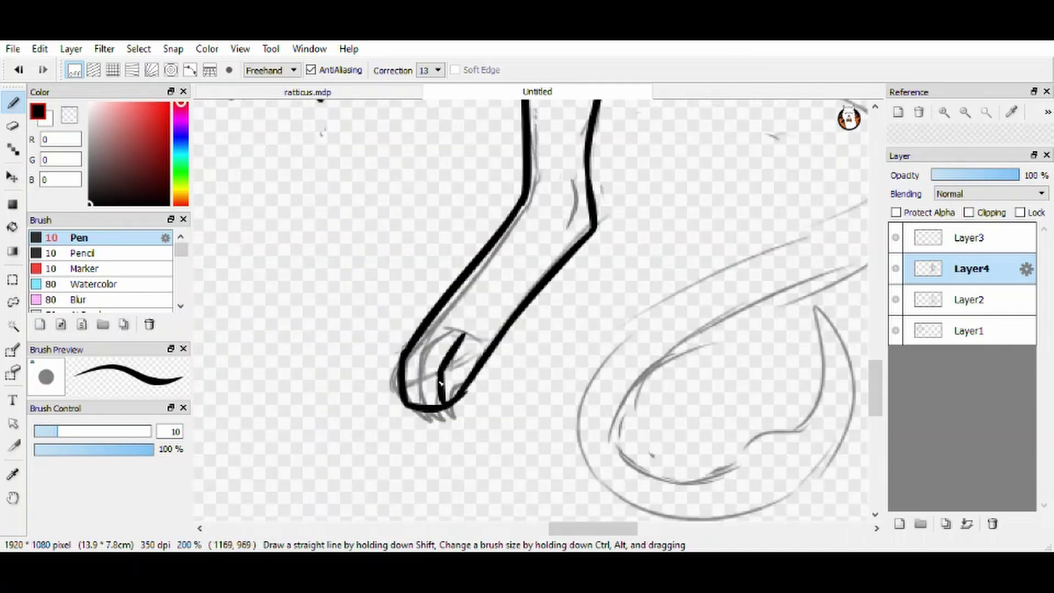
{"action": "mouse_move", "coordinate": [438, 331]}
{"action": "left_mouse_down"}
{"action": "mouse_move", "coordinate": [416, 378]}
{"action": "mouse_move", "coordinate": [418, 405]}
{"action": "left_mouse_up"}
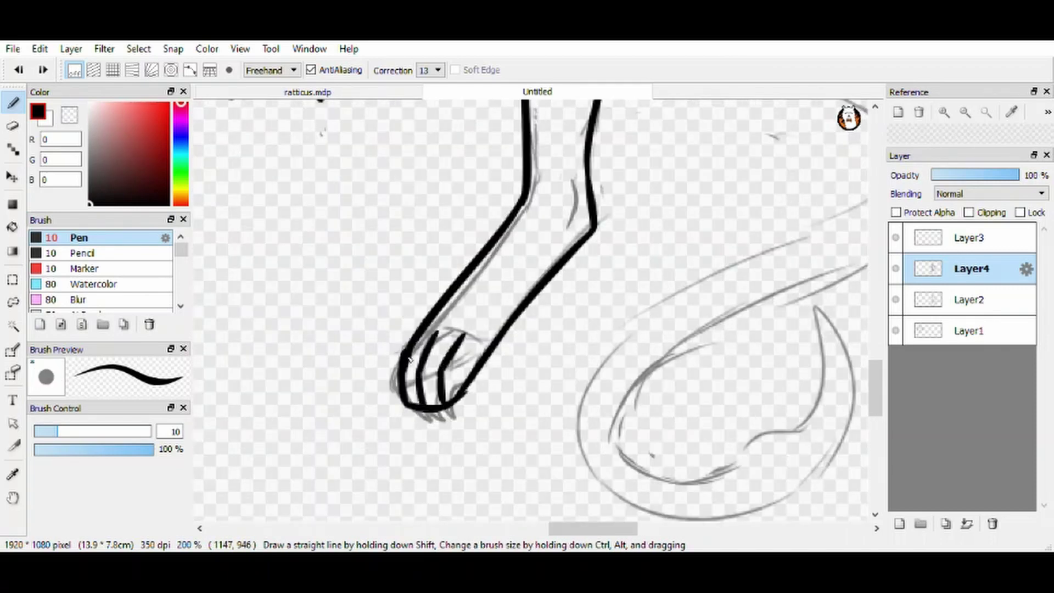
Step: Erase the rounded tip of the near foot and ink pointed claws at the ends of the toes
{"action": "key", "text": "e"}
{"action": "key", "text": "b"}
{"action": "key", "text": "e"}
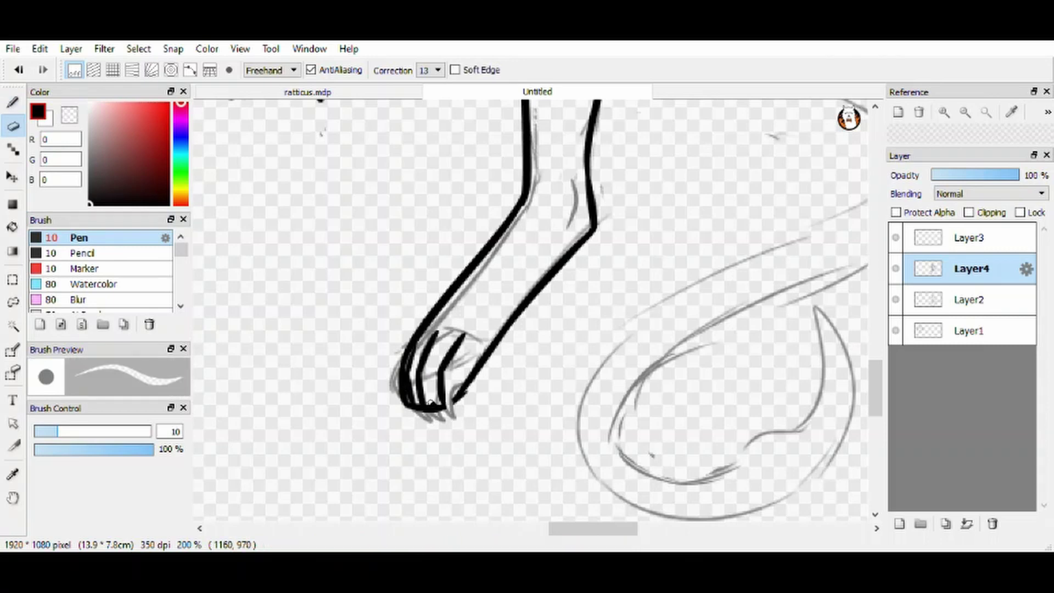
{"action": "mouse_move", "coordinate": [434, 409]}
{"action": "left_mouse_down"}
{"action": "mouse_move", "coordinate": [415, 403]}
{"action": "mouse_move", "coordinate": [456, 419]}
{"action": "left_mouse_up"}
{"action": "key", "text": "b"}
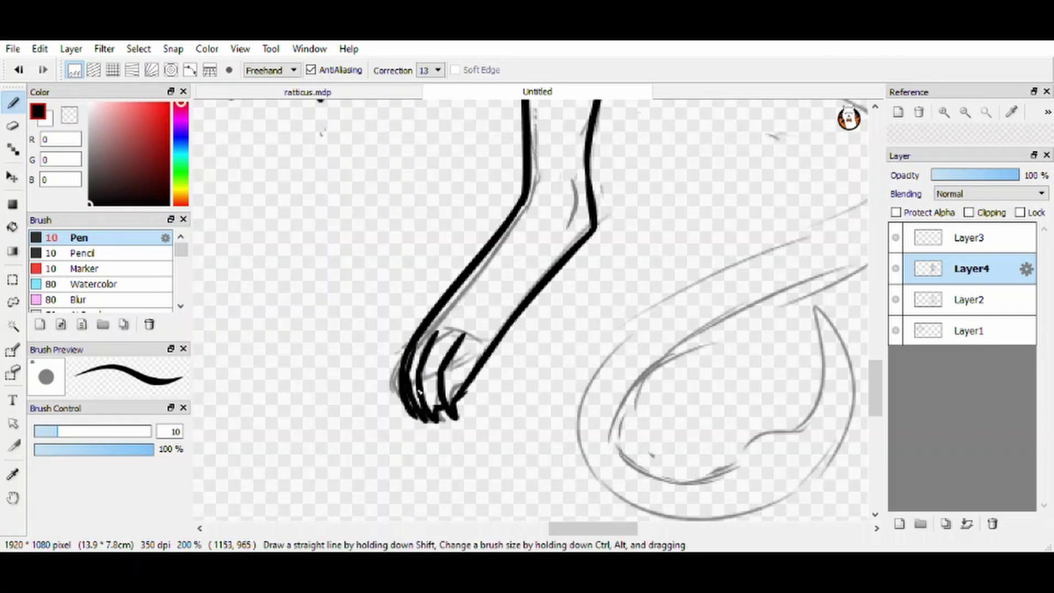
Step: Ink the near ankle mark, the underside of the thigh, the fur at the tail base and the tail's first long curve
{"action": "scroll", "coordinate": [420, 392], "scroll_direction": "down", "scroll_amount": 2}
{"action": "left_click_drag", "start_coordinate": [524, 282], "coordinate": [516, 324]}
{"action": "mouse_move", "coordinate": [542, 211]}
{"action": "left_mouse_down"}
{"action": "mouse_move", "coordinate": [689, 204]}
{"action": "mouse_move", "coordinate": [711, 167]}
{"action": "mouse_move", "coordinate": [804, 285]}
{"action": "mouse_move", "coordinate": [632, 384]}
{"action": "mouse_move", "coordinate": [573, 508]}
{"action": "left_mouse_up"}
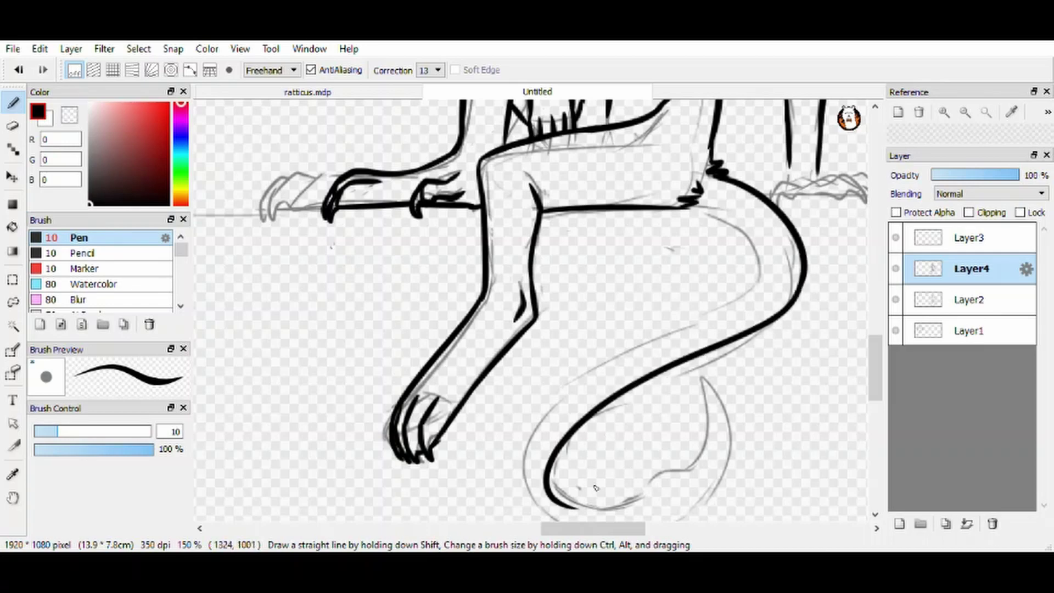
{"action": "scroll", "coordinate": [631, 434], "scroll_direction": "up", "scroll_amount": 2}
{"action": "scroll", "coordinate": [504, 226], "scroll_direction": "down", "scroll_amount": 4}
{"action": "scroll", "coordinate": [354, 306], "scroll_direction": "up", "scroll_amount": 6}
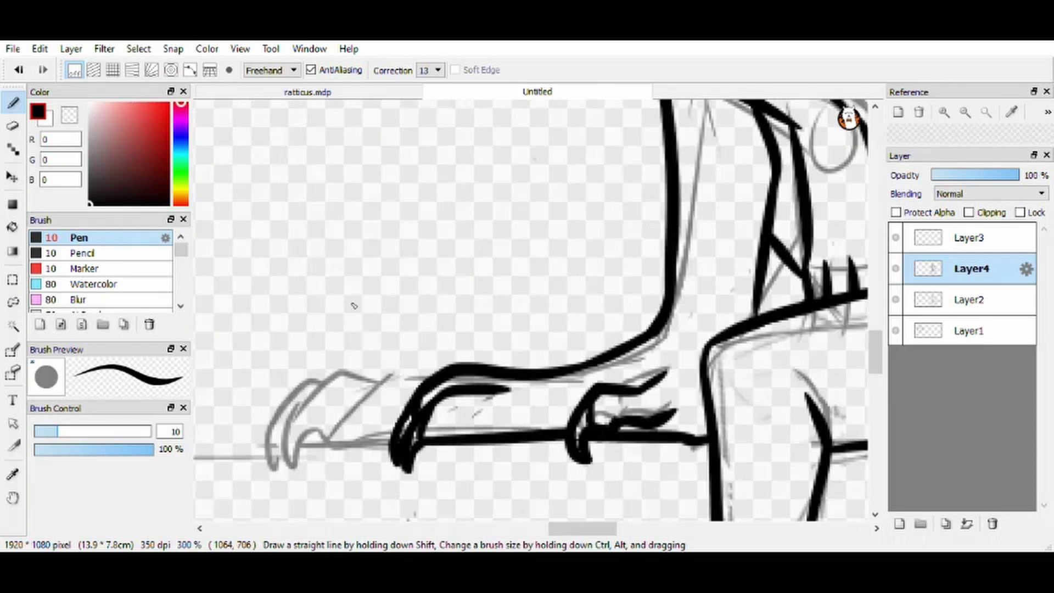
{"action": "left_click_drag", "start_coordinate": [354, 306], "coordinate": [384, 324]}
{"action": "left_click_drag", "start_coordinate": [362, 275], "coordinate": [417, 346]}
{"action": "key", "text": "l"}
{"action": "left_click_drag", "start_coordinate": [286, 307], "coordinate": [297, 310]}
{"action": "key", "text": "Delete"}
{"action": "key", "text": "ctrl+d"}
{"action": "key", "text": "p"}
{"action": "scroll", "coordinate": [428, 322], "scroll_direction": "down", "scroll_amount": 4}
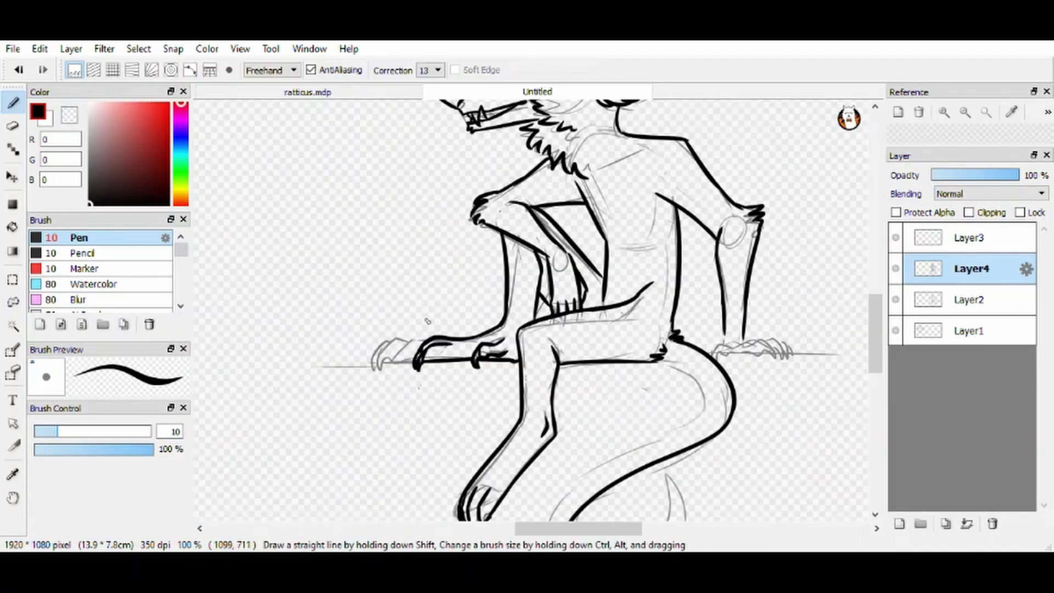
Step: Refine the far foot's top edge and redraw its underside where it meets the near shin
{"action": "scroll", "coordinate": [428, 321], "scroll_direction": "up", "scroll_amount": 2}
{"action": "key", "text": "e"}
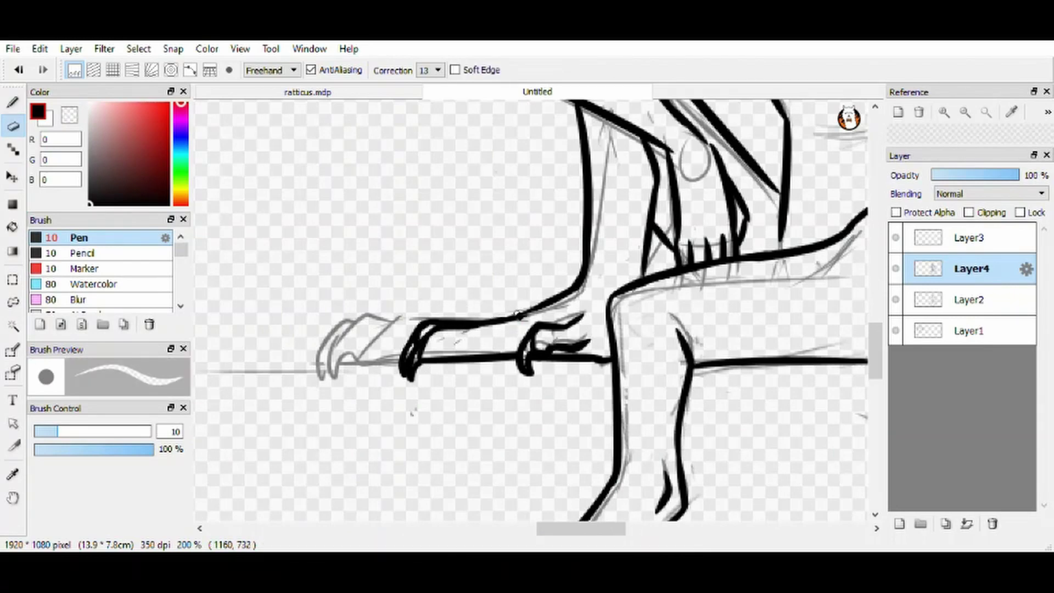
{"action": "key", "text": "p"}
{"action": "key", "text": "e"}
{"action": "scroll", "coordinate": [503, 377], "scroll_direction": "right", "scroll_amount": 2}
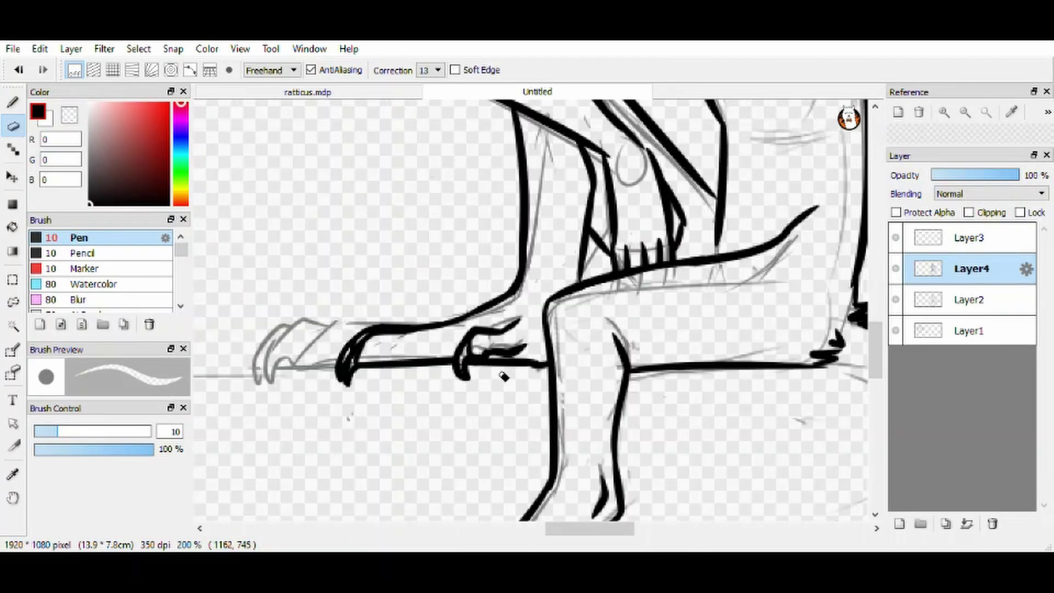
{"action": "key", "text": "p"}
{"action": "left_click_drag", "start_coordinate": [526, 361], "coordinate": [548, 356]}
Step: Erase the back line of the far calf beside the hanging hand and redraw it cleanly
{"action": "key", "text": "e"}
{"action": "left_click_drag", "start_coordinate": [594, 189], "coordinate": [588, 261]}
{"action": "left_click_drag", "start_coordinate": [590, 220], "coordinate": [579, 277]}
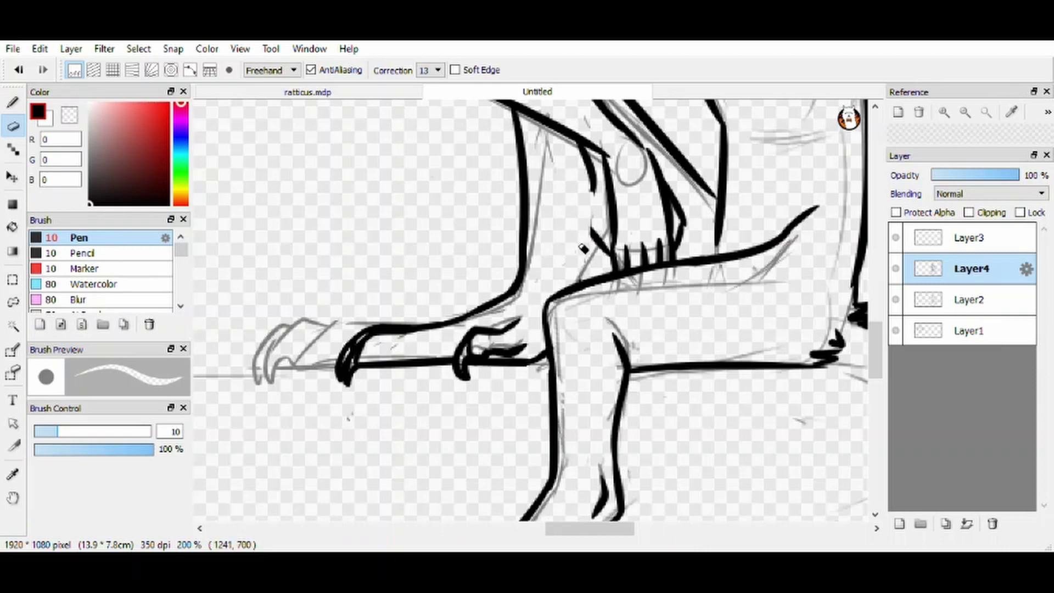
{"action": "key", "text": "p"}
{"action": "left_click_drag", "start_coordinate": [592, 189], "coordinate": [574, 266]}
Step: Ink the tail's second long curve around the loop and close it with the curled, pointed tip
{"action": "scroll", "coordinate": [573, 269], "scroll_direction": "down", "scroll_amount": 2}
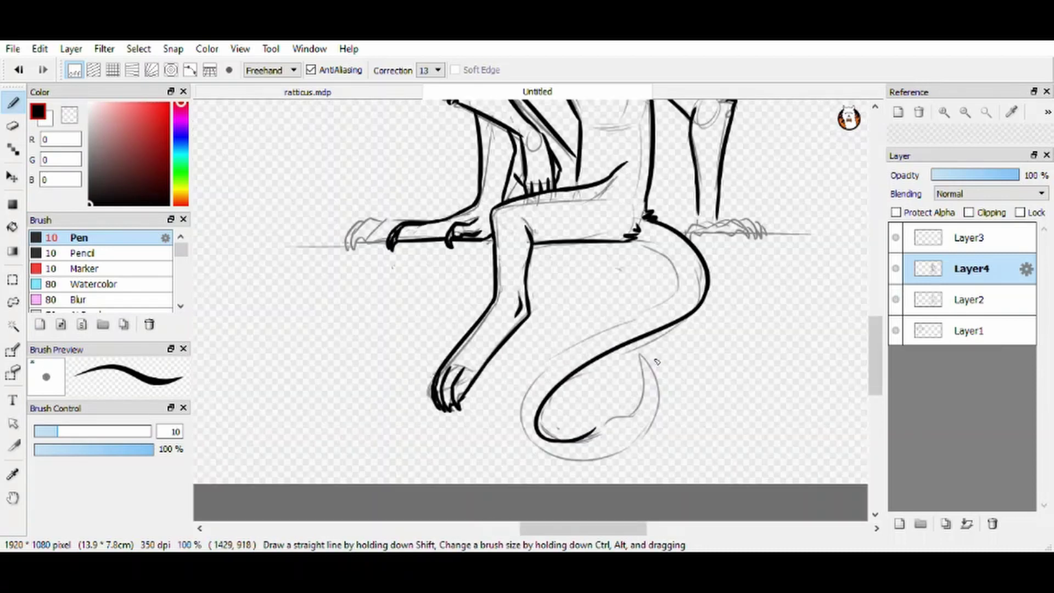
{"action": "mouse_move", "coordinate": [637, 242]}
{"action": "left_mouse_down"}
{"action": "mouse_move", "coordinate": [681, 264]}
{"action": "mouse_move", "coordinate": [684, 294]}
{"action": "mouse_move", "coordinate": [526, 420]}
{"action": "mouse_move", "coordinate": [546, 453]}
{"action": "mouse_move", "coordinate": [640, 367]}
{"action": "left_mouse_up"}
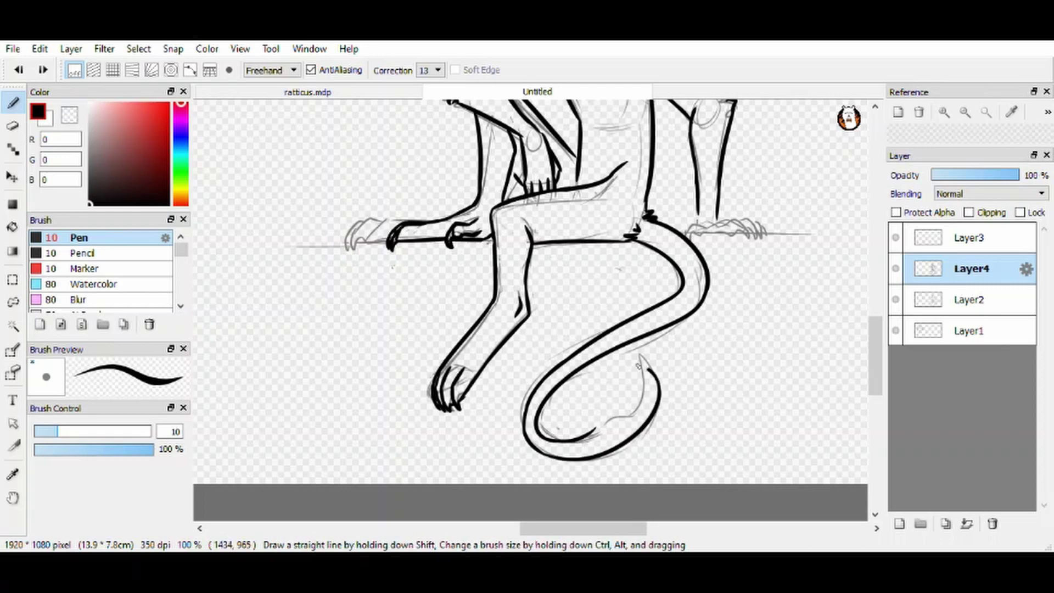
{"action": "left_click_drag", "start_coordinate": [642, 404], "coordinate": [575, 439]}
Step: Ink the ground line on both sides of the figure, the belly crease and the rear hand with its clawed fingers
{"action": "scroll", "coordinate": [736, 235], "scroll_direction": "down", "scroll_amount": 3}
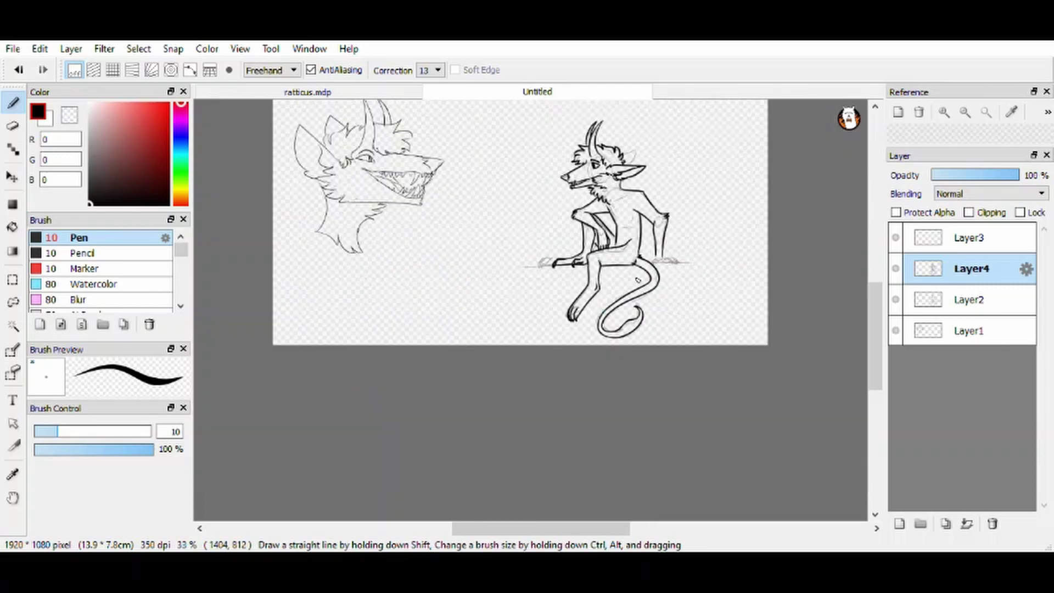
{"action": "scroll", "coordinate": [703, 222], "scroll_direction": "up", "scroll_amount": 3}
{"action": "scroll", "coordinate": [594, 240], "scroll_direction": "up", "scroll_amount": 1}
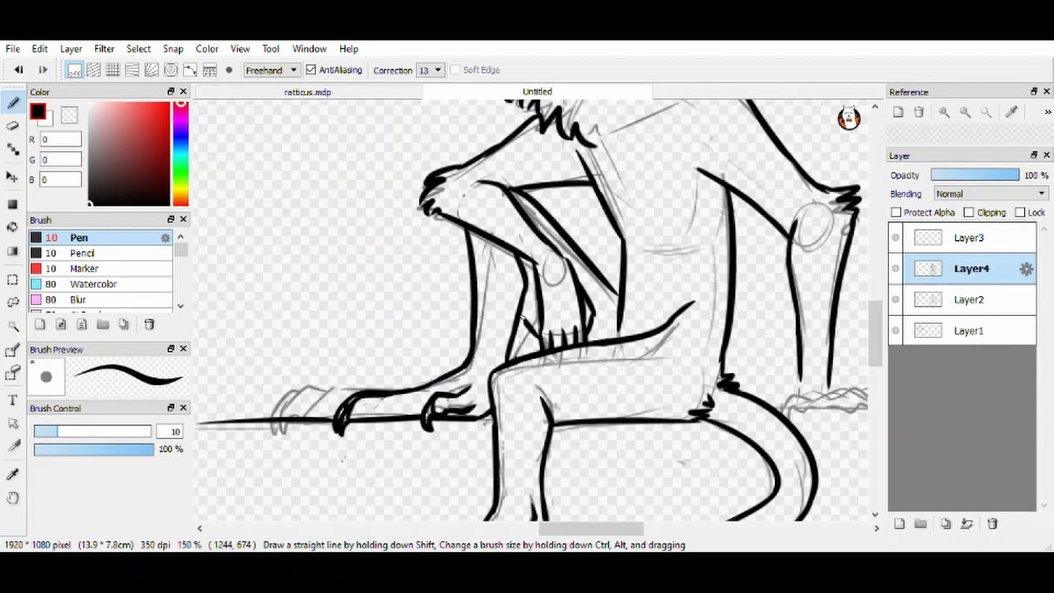
{"action": "scroll", "coordinate": [698, 231], "scroll_direction": "down", "scroll_amount": 3}
{"action": "scroll", "coordinate": [745, 262], "scroll_direction": "up", "scroll_amount": 3}
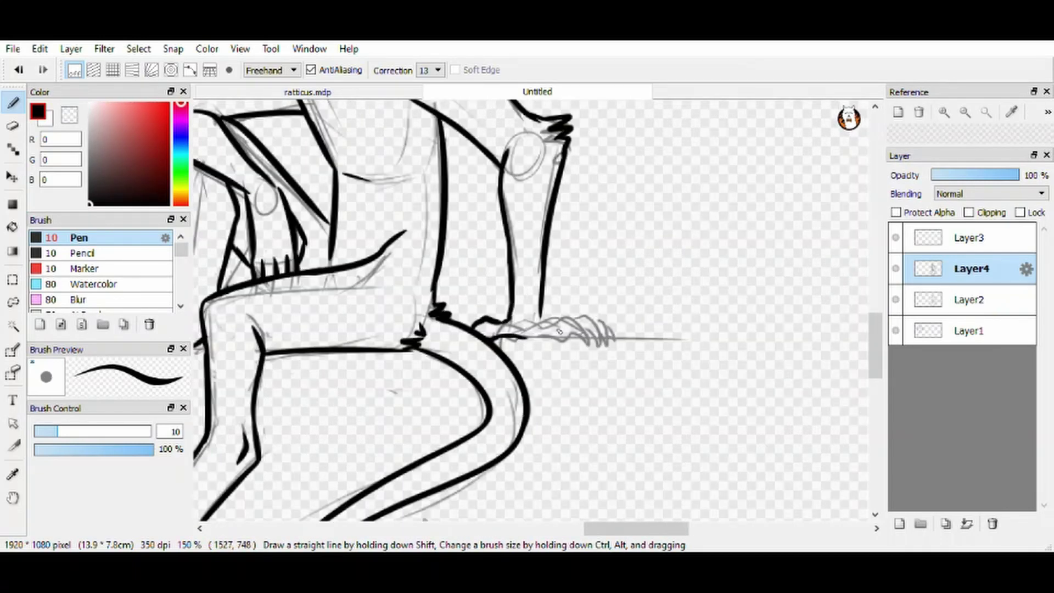
{"action": "mouse_move", "coordinate": [559, 331]}
{"action": "left_mouse_down"}
{"action": "mouse_move", "coordinate": [601, 347]}
{"action": "mouse_move", "coordinate": [514, 339]}
{"action": "mouse_move", "coordinate": [554, 321]}
{"action": "mouse_move", "coordinate": [618, 350]}
{"action": "left_mouse_up"}
{"action": "mouse_move", "coordinate": [601, 324]}
{"action": "left_mouse_down"}
{"action": "mouse_move", "coordinate": [614, 351]}
{"action": "mouse_move", "coordinate": [752, 335]}
{"action": "left_mouse_up"}
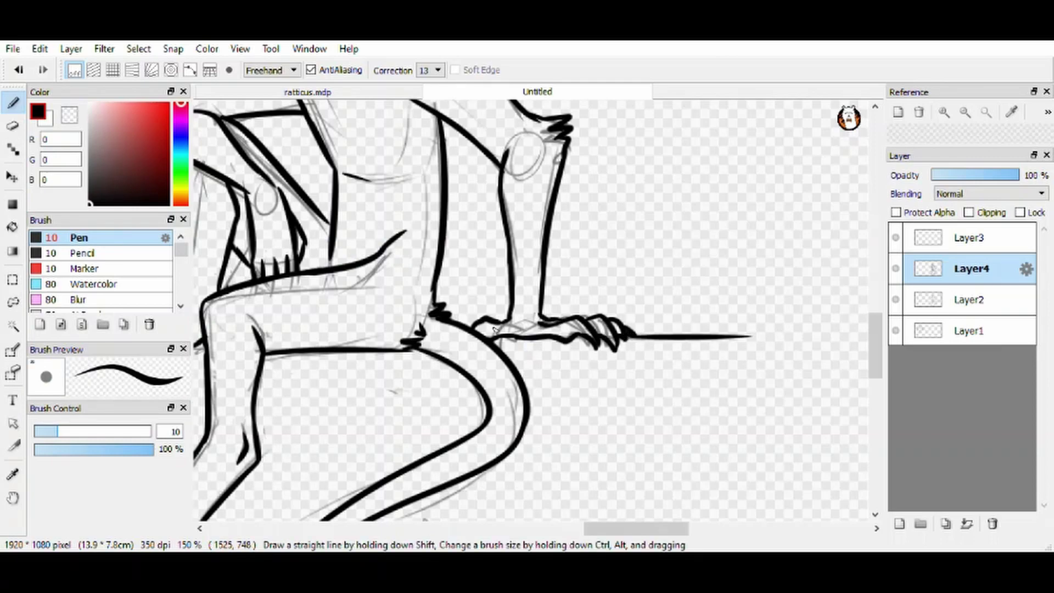
Step: Undo the stray stroke and ink the far ear behind the head
{"action": "left_click_drag", "start_coordinate": [200, 131], "coordinate": [407, 349]}
{"action": "key", "text": "ctrl+z"}
{"action": "left_click_drag", "start_coordinate": [711, 184], "coordinate": [691, 133]}
{"action": "scroll", "coordinate": [625, 128], "scroll_direction": "up", "scroll_amount": 2}
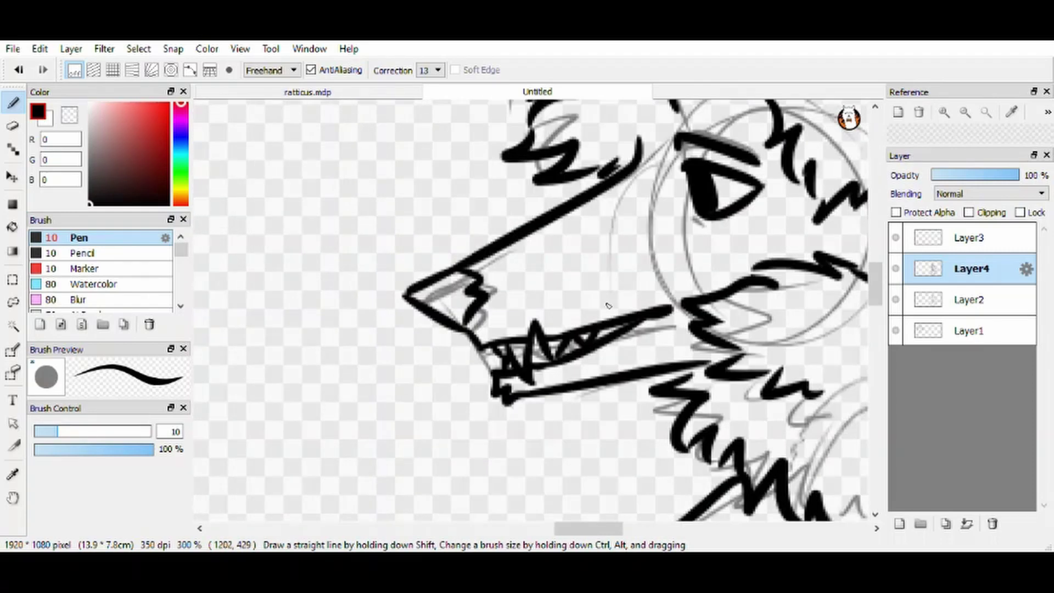
{"action": "scroll", "coordinate": [695, 251], "scroll_direction": "down", "scroll_amount": 1}
{"action": "scroll", "coordinate": [527, 308], "scroll_direction": "down", "scroll_amount": 4}
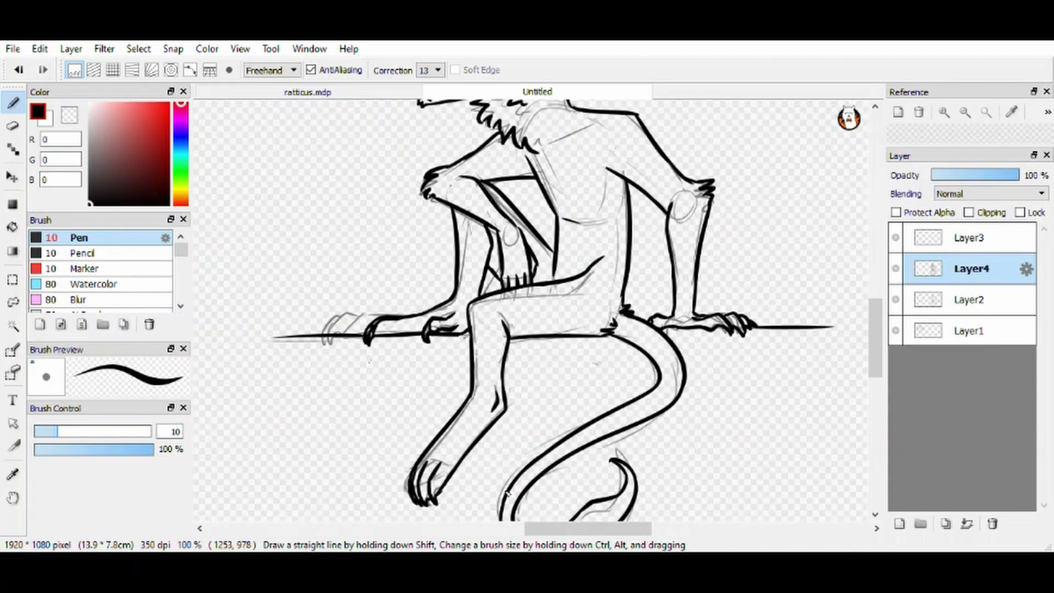
Step: Hide the sketch Layer2, put the line art Layer4 in a new folder, and add a new layer beneath it
{"action": "left_click", "coordinate": [896, 300]}
{"action": "left_click", "coordinate": [921, 523]}
{"action": "left_click_drag", "start_coordinate": [964, 298], "coordinate": [966, 269]}
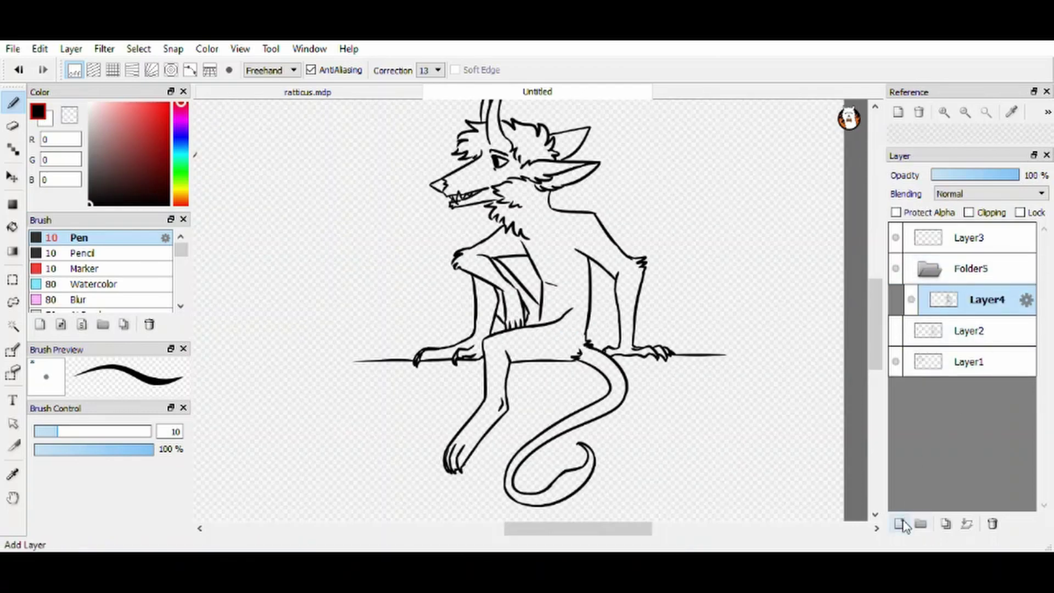
{"action": "left_click", "coordinate": [899, 524]}
{"action": "left_click", "coordinate": [981, 330]}
Step: Select the background around the creature and between its limbs with the Magic Wand, and invert the selection to the figure
{"action": "key", "text": "w"}
{"action": "scroll", "coordinate": [403, 280], "scroll_direction": "down", "scroll_amount": 1}
{"action": "left_click", "coordinate": [403, 280]}
{"action": "scroll", "coordinate": [403, 280], "scroll_direction": "up", "scroll_amount": 3}
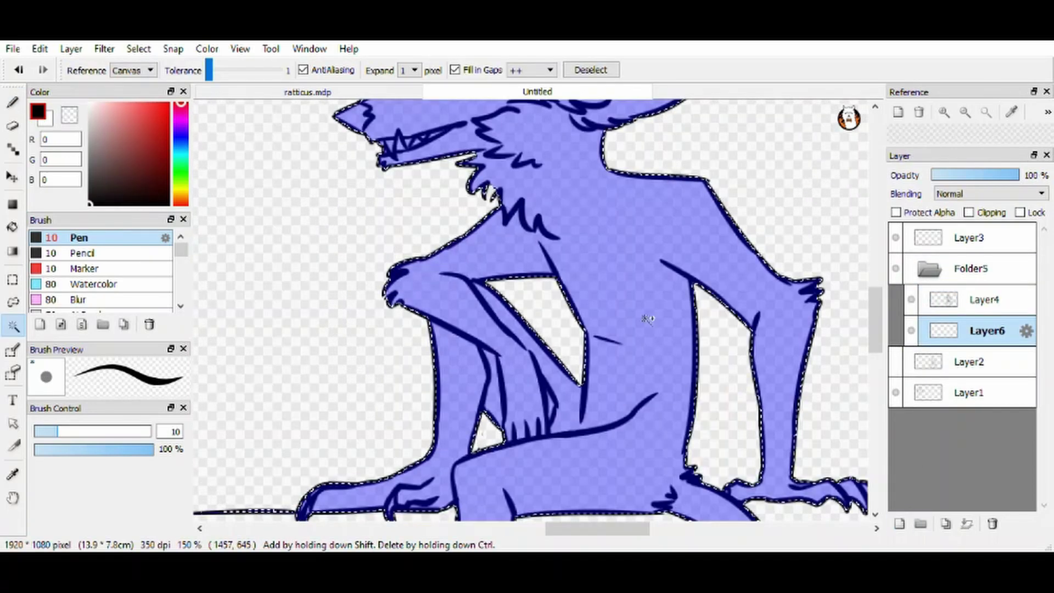
{"action": "key", "text": "ctrl+e"}
{"action": "scroll", "coordinate": [471, 206], "scroll_direction": "up", "scroll_amount": 3}
{"action": "key", "text": "w"}
{"action": "scroll", "coordinate": [471, 206], "scroll_direction": "down", "scroll_amount": 6}
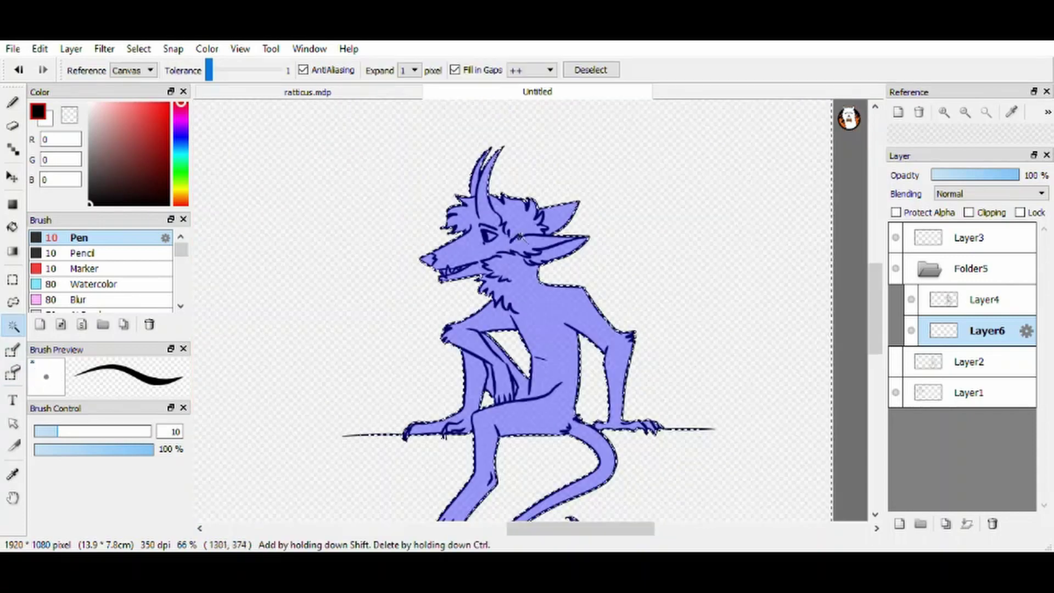
{"action": "scroll", "coordinate": [426, 369], "scroll_direction": "up", "scroll_amount": 2}
{"action": "scroll", "coordinate": [426, 330], "scroll_direction": "down", "scroll_amount": 1}
{"action": "scroll", "coordinate": [427, 329], "scroll_direction": "up", "scroll_amount": 1}
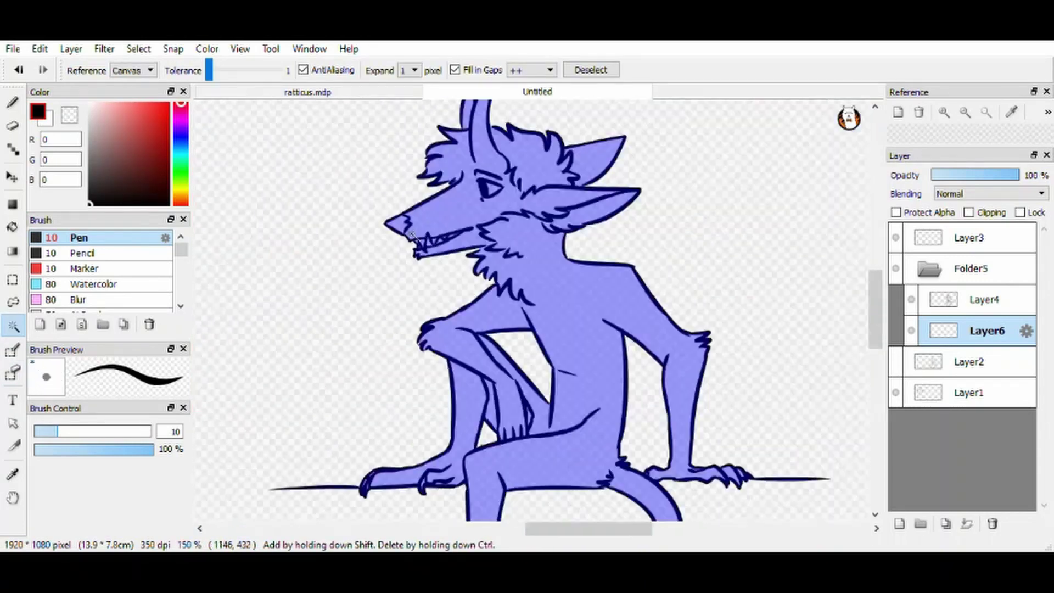
{"action": "scroll", "coordinate": [426, 330], "scroll_direction": "down", "scroll_amount": 1}
{"action": "key", "text": "ctrl+i"}
Step: Fill the selected figure with brown RGB 160, 142, 107 on the new layer and clear the selection
{"action": "left_click", "coordinate": [181, 195]}
{"action": "left_click", "coordinate": [115, 140]}
{"action": "left_click", "coordinate": [13, 204]}
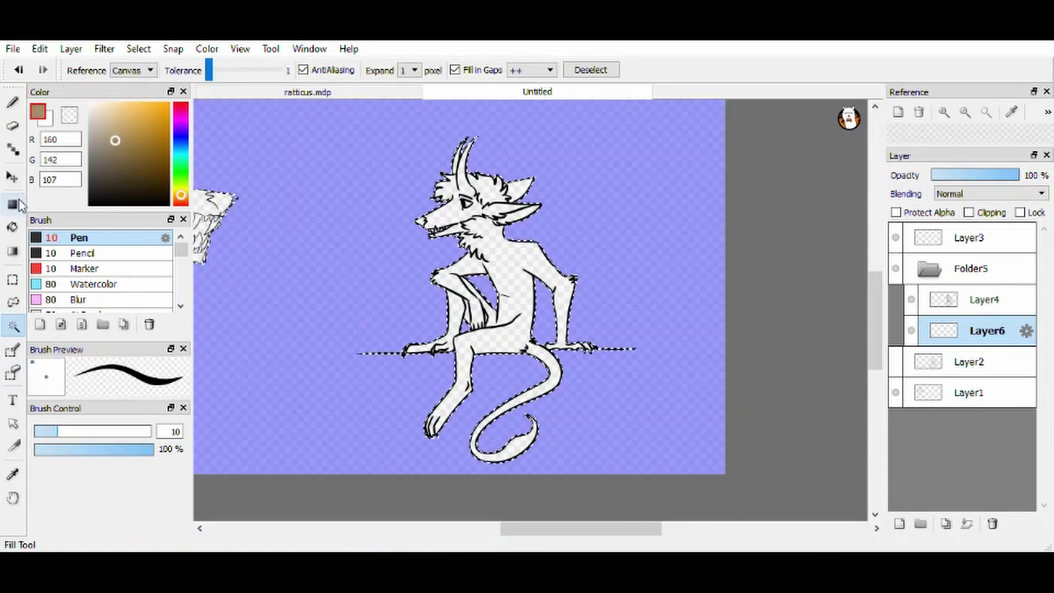
{"action": "left_click_drag", "start_coordinate": [372, 129], "coordinate": [619, 478]}
{"action": "key", "text": "ctrl+d"}
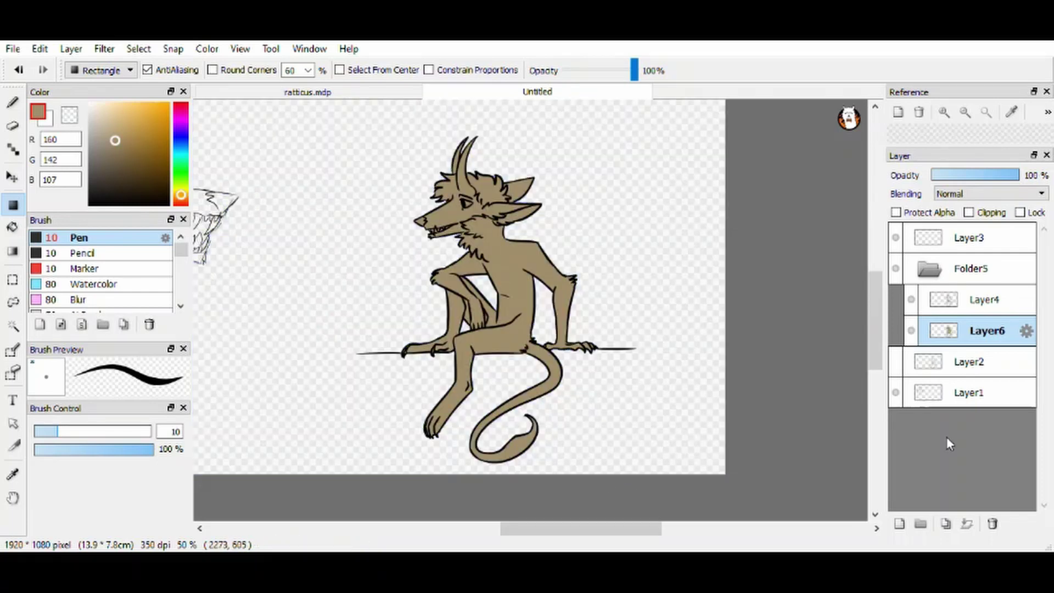
Step: Protect the base colour layer's alpha and recolour the figure to lighter tan RGB 179, 159, 120
{"action": "left_click_drag", "start_coordinate": [138, 140], "coordinate": [115, 133]}
{"action": "left_click", "coordinate": [896, 213]}
{"action": "key", "text": "ctrl+d"}
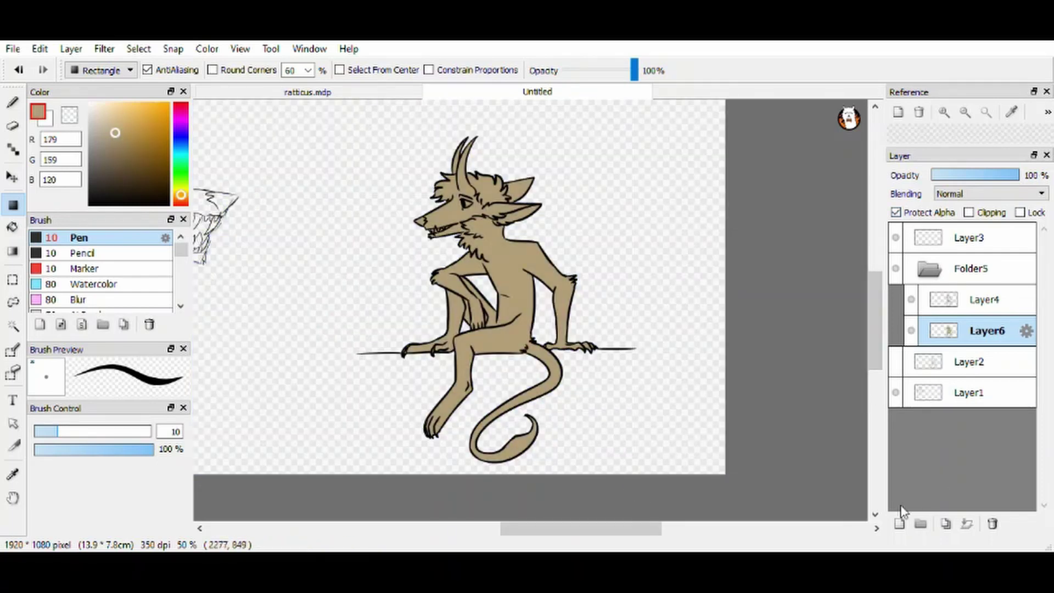
Step: Add a clipping layer above the base colour and set up the Watercolor brush at size 20 with RGB 111, 99, 75
{"action": "left_click", "coordinate": [899, 523]}
{"action": "left_click", "coordinate": [968, 213]}
{"action": "left_click", "coordinate": [114, 161]}
{"action": "left_click", "coordinate": [94, 284]}
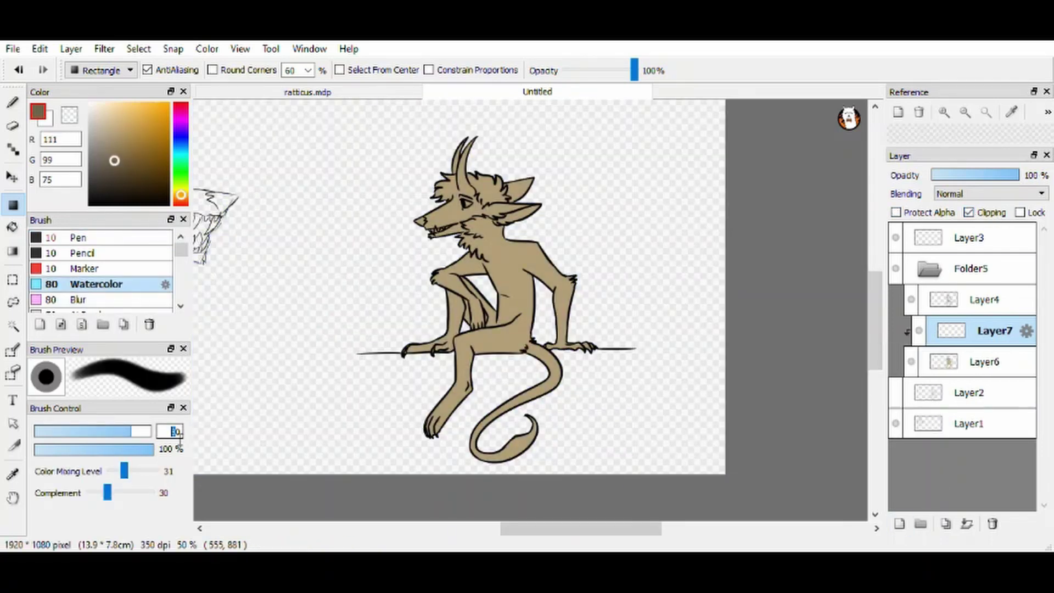
{"action": "type", "text": "20"}
{"action": "key", "text": "Return"}
Step: Set the Watercolor colour to darker brown RGB 80, 66, 40, and undo the trial strokes on the neck and back
{"action": "key", "text": "b"}
{"action": "scroll", "coordinate": [419, 290], "scroll_direction": "up", "scroll_amount": 1}
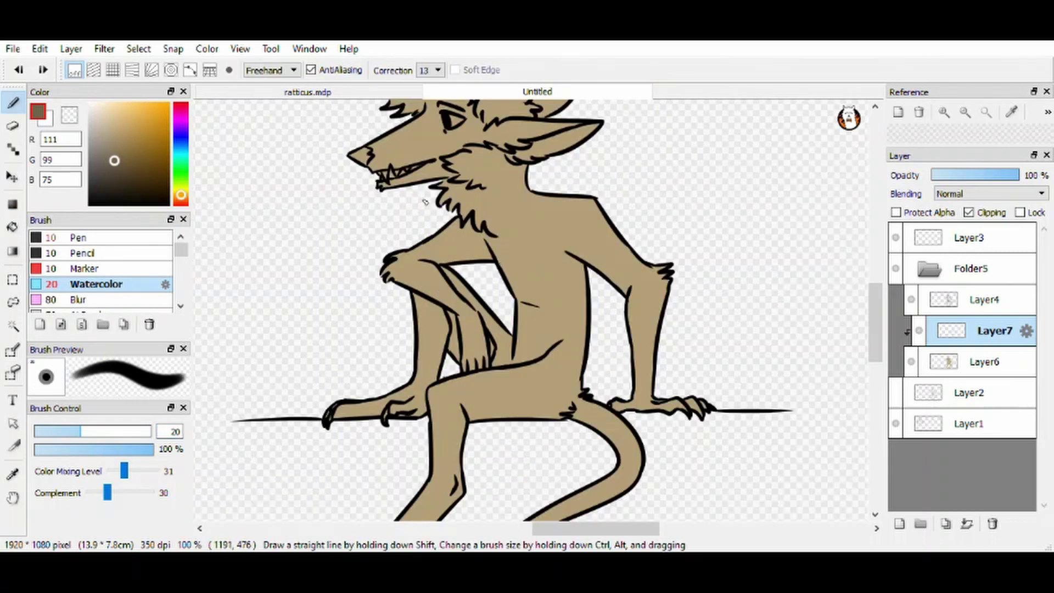
{"action": "mouse_move", "coordinate": [534, 196]}
{"action": "left_mouse_down"}
{"action": "mouse_move", "coordinate": [548, 282]}
{"action": "mouse_move", "coordinate": [540, 226]}
{"action": "left_mouse_up"}
{"action": "left_click", "coordinate": [129, 172]}
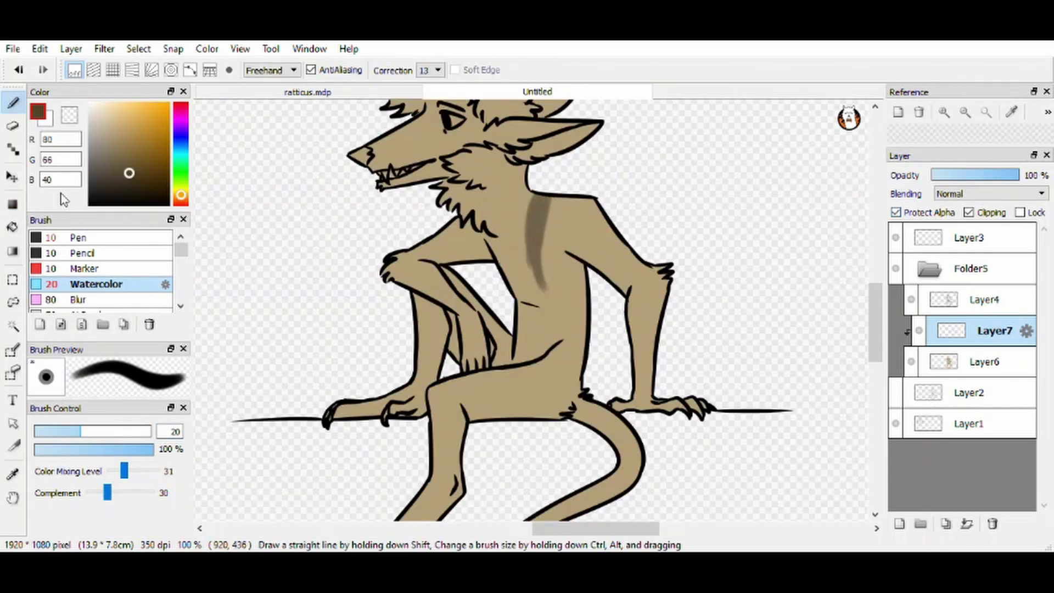
{"action": "left_click", "coordinate": [12, 102]}
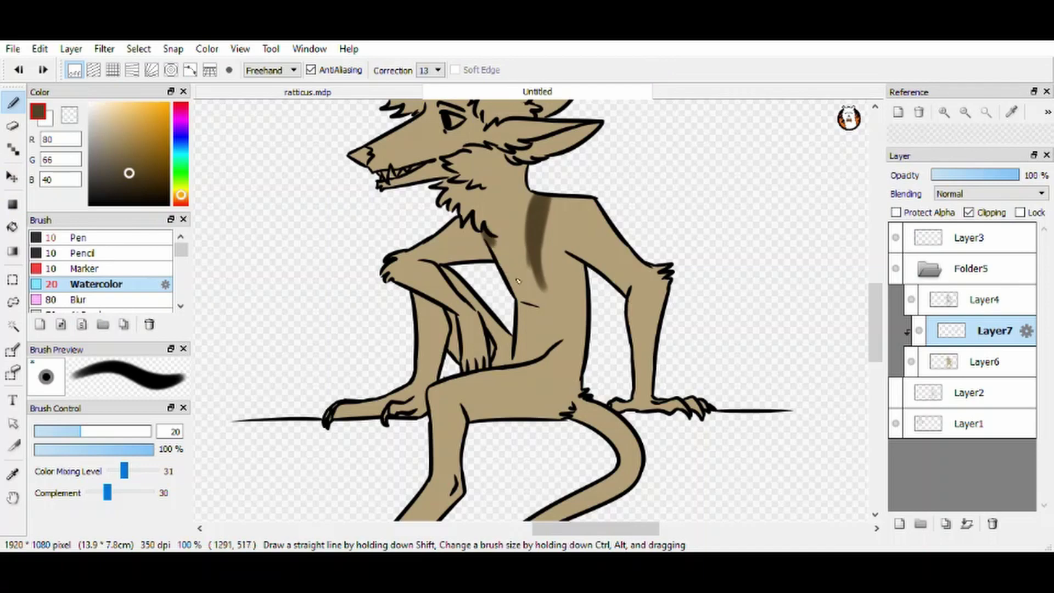
{"action": "key", "text": "l"}
{"action": "key", "text": "ctrl+z"}
Step: Select the body with the Magic Wand, fade dark brown from the neck downward with a gradient, and paint Watercolor stripes on the neck and shoulder
{"action": "key", "text": "w"}
{"action": "left_click", "coordinate": [577, 263]}
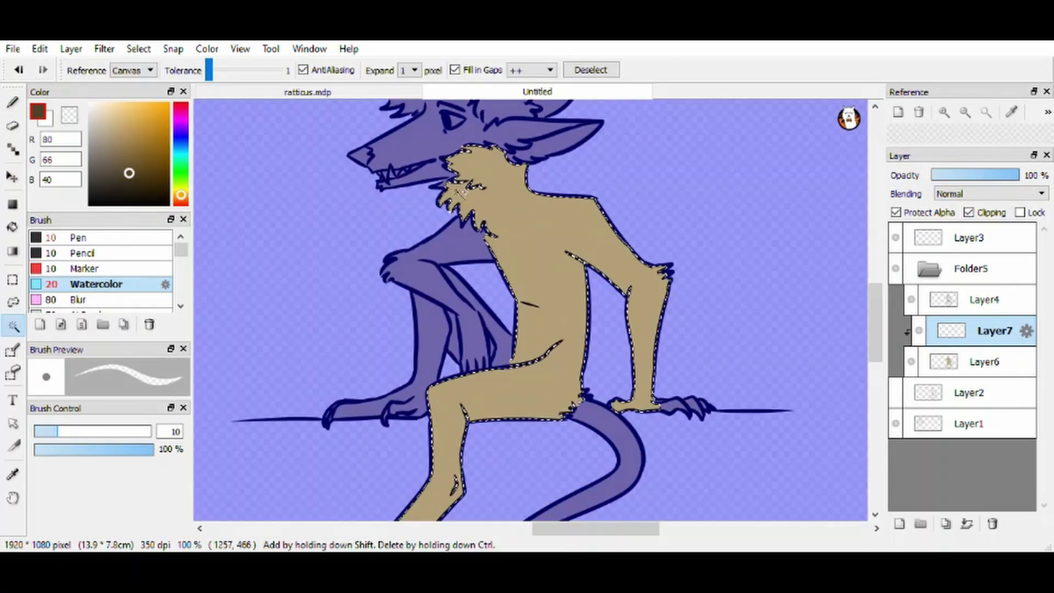
{"action": "scroll", "coordinate": [527, 264], "scroll_direction": "up", "scroll_amount": 2}
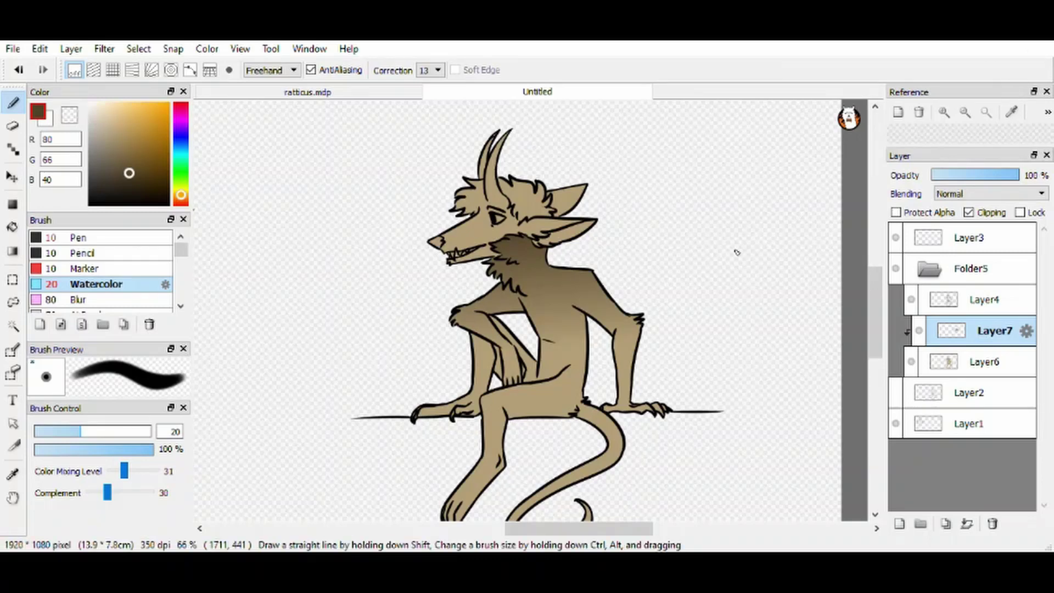
{"action": "left_click_drag", "start_coordinate": [546, 298], "coordinate": [554, 265]}
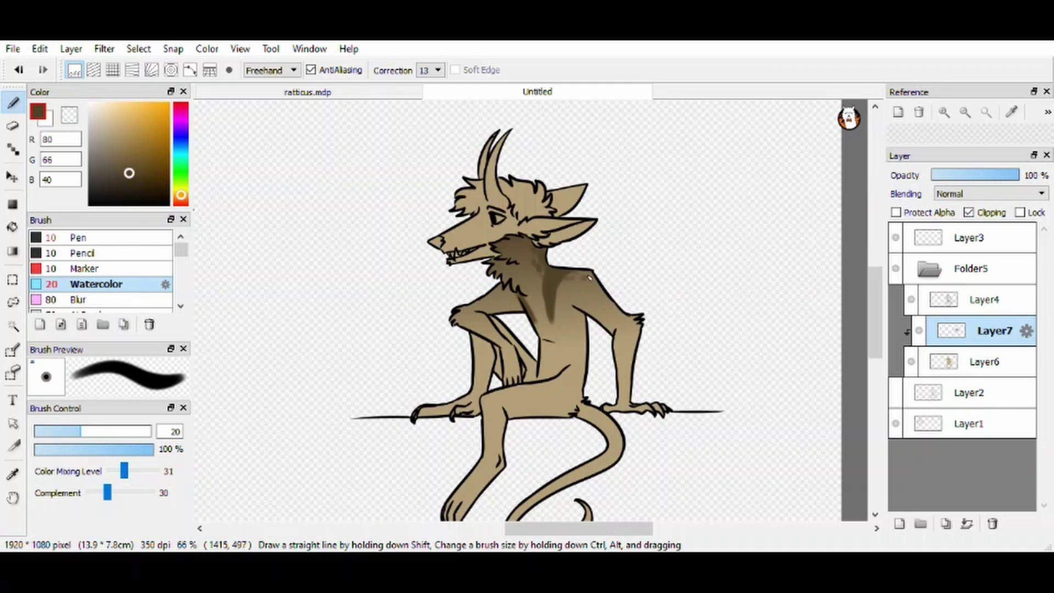
Step: Paint the hair on the head solid dark brown and erase the overspill on the far ear
{"action": "scroll", "coordinate": [517, 185], "scroll_direction": "up", "scroll_amount": 5}
{"action": "mouse_move", "coordinate": [431, 263]}
{"action": "left_mouse_down"}
{"action": "mouse_move", "coordinate": [409, 182]}
{"action": "mouse_move", "coordinate": [389, 260]}
{"action": "mouse_move", "coordinate": [341, 231]}
{"action": "mouse_move", "coordinate": [359, 269]}
{"action": "left_mouse_up"}
{"action": "mouse_move", "coordinate": [466, 165]}
{"action": "left_mouse_down"}
{"action": "mouse_move", "coordinate": [527, 274]}
{"action": "mouse_move", "coordinate": [612, 270]}
{"action": "mouse_move", "coordinate": [612, 236]}
{"action": "mouse_move", "coordinate": [589, 238]}
{"action": "mouse_move", "coordinate": [577, 213]}
{"action": "mouse_move", "coordinate": [498, 186]}
{"action": "left_mouse_up"}
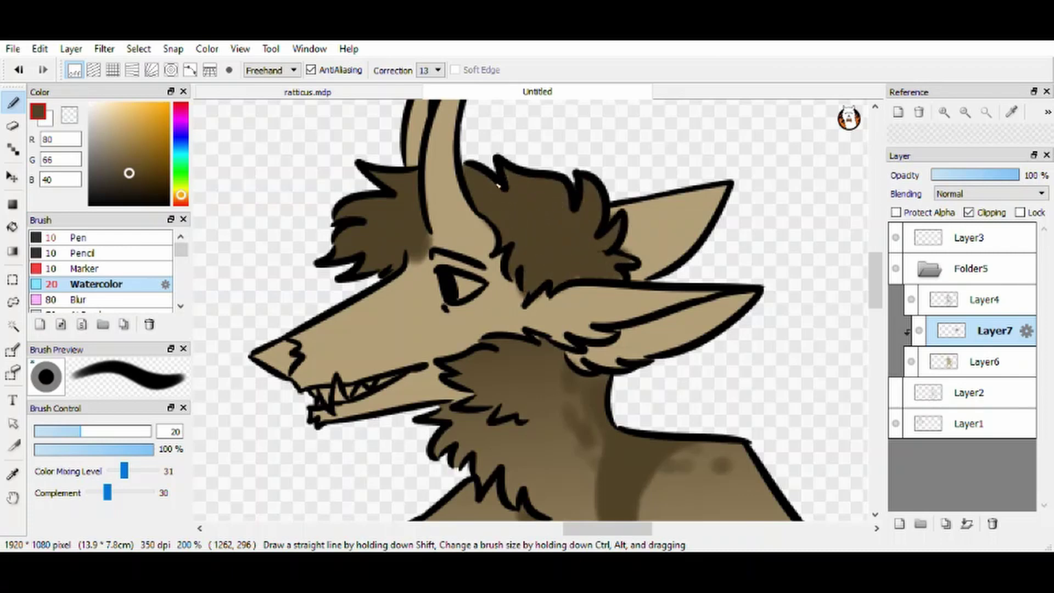
{"action": "key", "text": "e"}
{"action": "key", "text": "e"}
{"action": "key", "text": "e"}
{"action": "key", "text": "e"}
{"action": "key", "text": "e"}
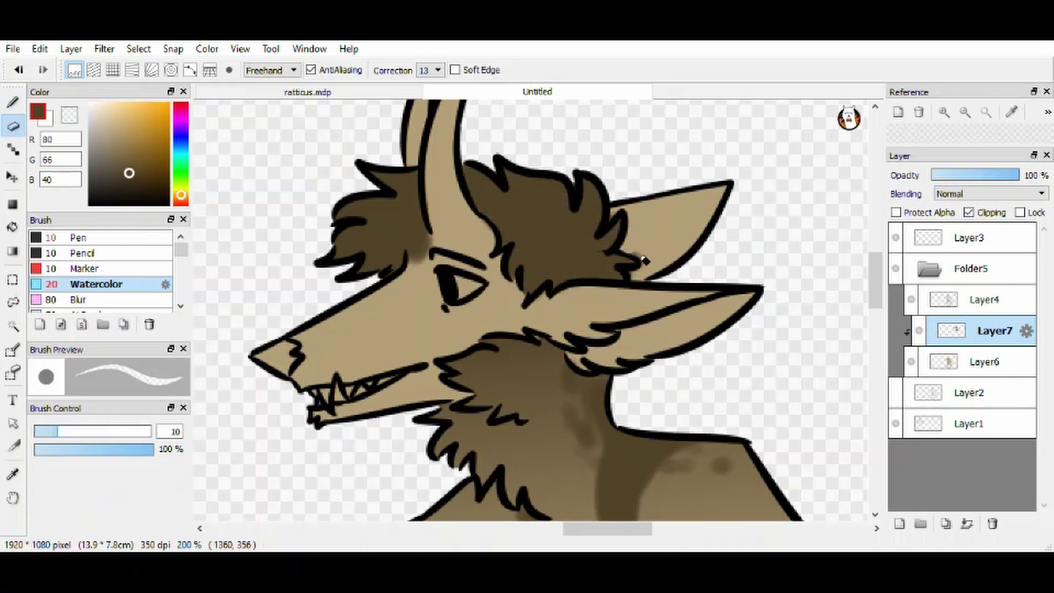
{"action": "scroll", "coordinate": [614, 222], "scroll_direction": "down", "scroll_amount": 2}
{"action": "scroll", "coordinate": [516, 184], "scroll_direction": "up", "scroll_amount": 1}
Step: Shade both horns with a dark brown gradient fading from tip to base inside lasso selections
{"action": "key", "text": "e"}
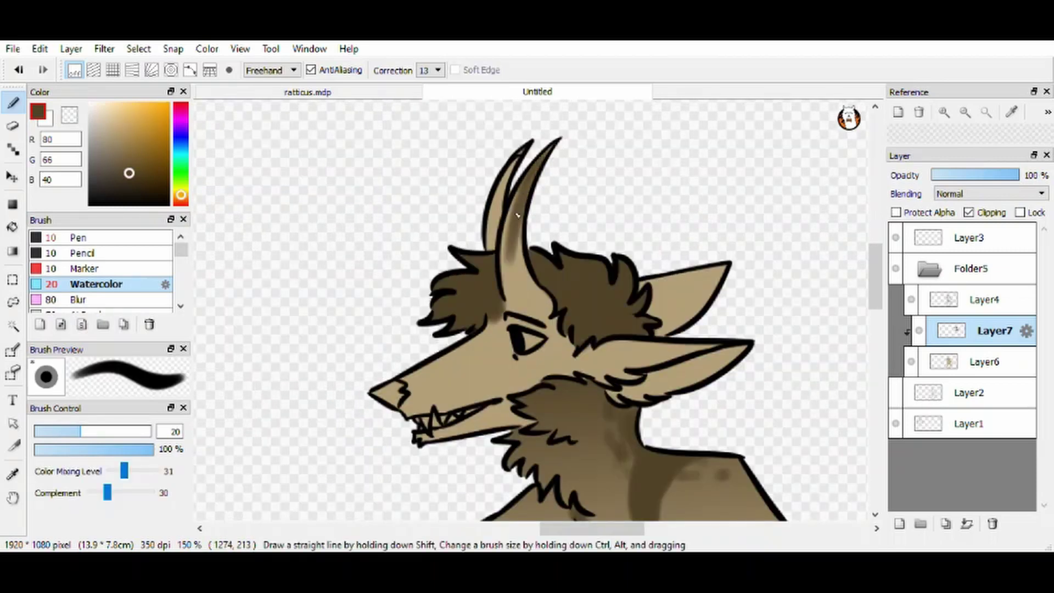
{"action": "key", "text": "l"}
{"action": "mouse_move", "coordinate": [505, 299]}
{"action": "left_mouse_down"}
{"action": "mouse_move", "coordinate": [538, 308]}
{"action": "mouse_move", "coordinate": [590, 157]}
{"action": "mouse_move", "coordinate": [493, 233]}
{"action": "mouse_move", "coordinate": [500, 261]}
{"action": "left_mouse_up"}
{"action": "key", "text": "g"}
{"action": "key", "text": "ctrl+d"}
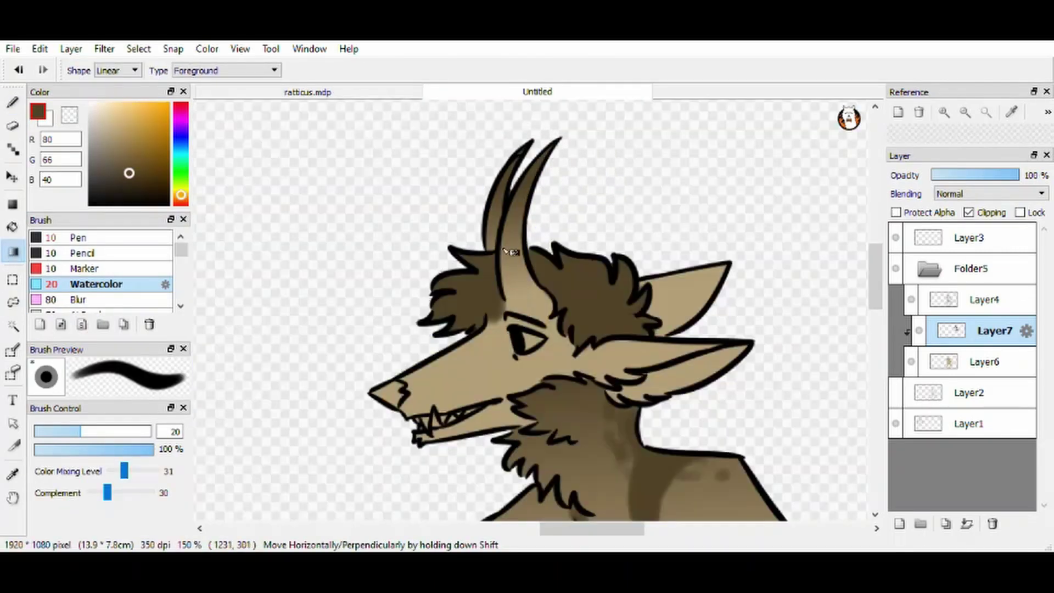
Step: Soften the shading around the base of the near horn using the Blur brush at size 11.2
{"action": "key", "text": "ctrl+plus"}
{"action": "key", "text": "ctrl+plus"}
{"action": "key", "text": "ctrl+plus"}
{"action": "key", "text": "ctrl+plus"}
{"action": "left_click", "coordinate": [90, 299]}
{"action": "left_click_drag", "start_coordinate": [589, 260], "coordinate": [735, 256]}
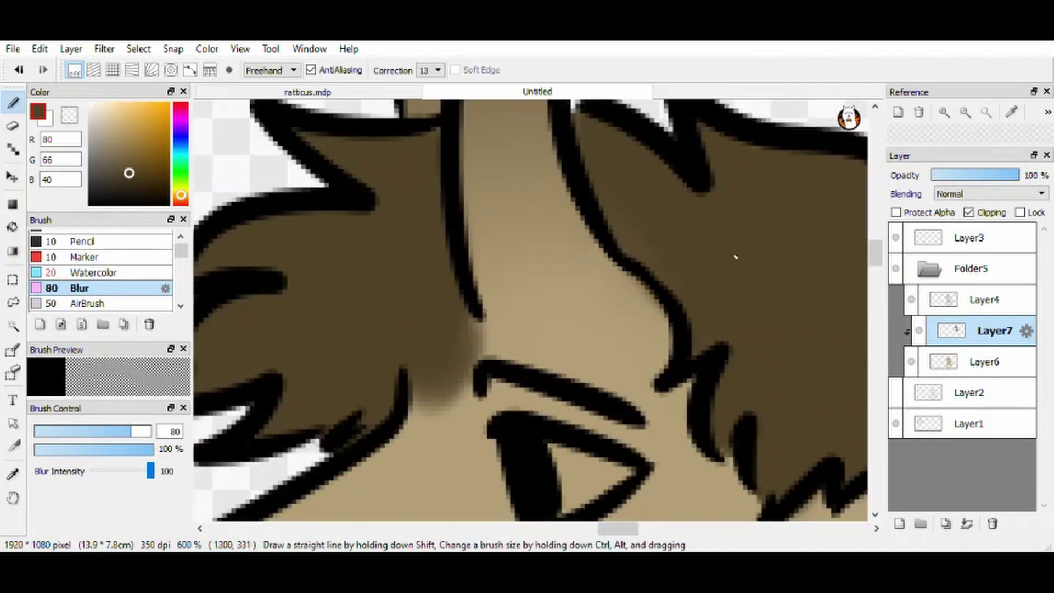
{"action": "mouse_move", "coordinate": [654, 320]}
{"action": "left_mouse_down"}
{"action": "mouse_move", "coordinate": [624, 250]}
{"action": "mouse_move", "coordinate": [576, 268]}
{"action": "left_mouse_up"}
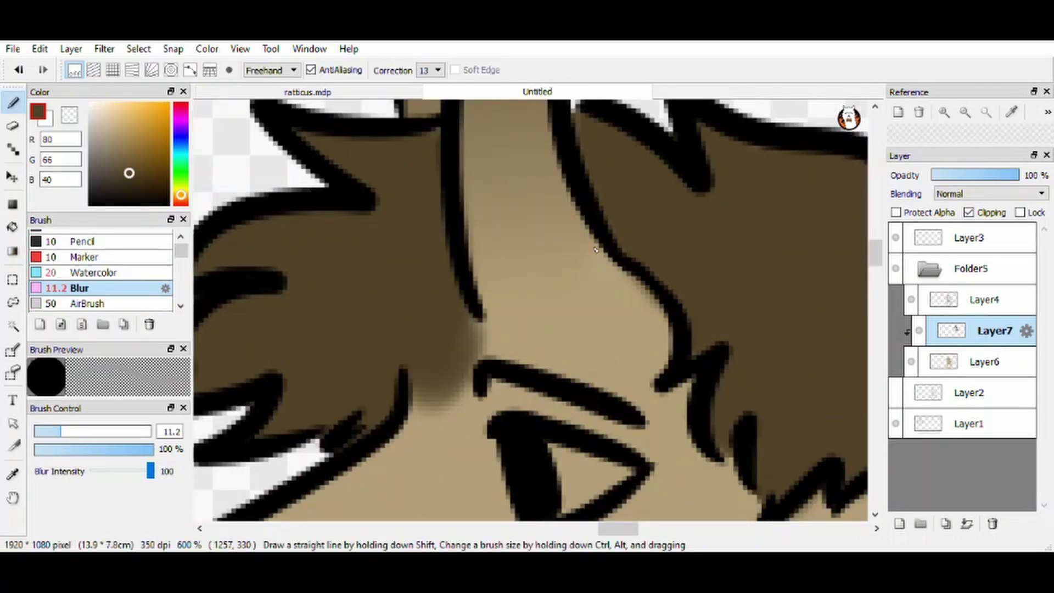
Step: Paint the white of the eye light beige RGB 219, 207, 184 with the Watercolor brush
{"action": "scroll", "coordinate": [596, 250], "scroll_direction": "down", "scroll_amount": 5}
{"action": "scroll", "coordinate": [329, 275], "scroll_direction": "up", "scroll_amount": 2}
{"action": "left_click", "coordinate": [141, 273]}
{"action": "scroll", "coordinate": [268, 199], "scroll_direction": "up", "scroll_amount": 2}
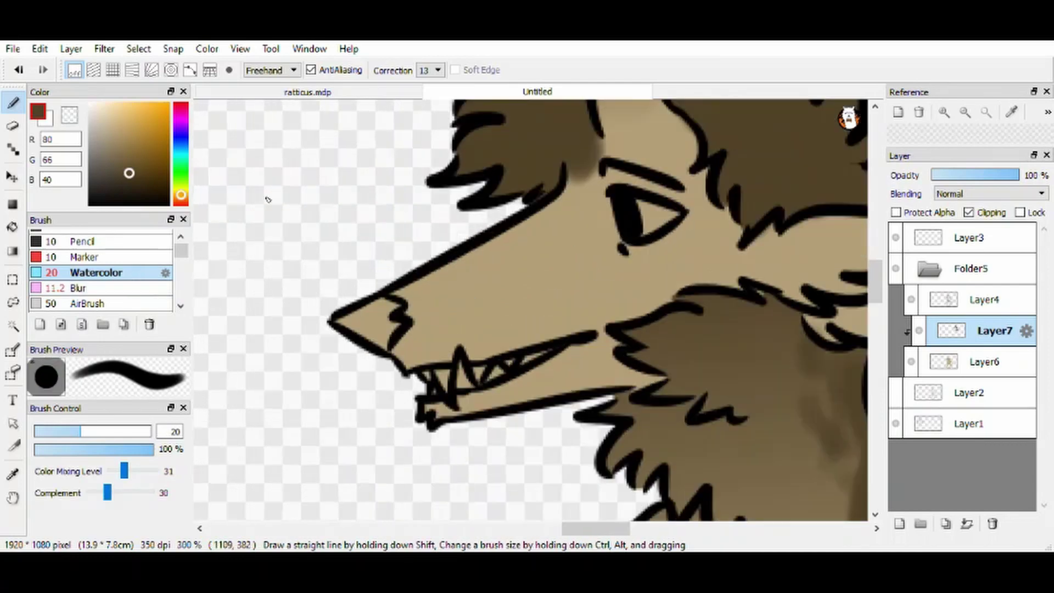
{"action": "scroll", "coordinate": [379, 309], "scroll_direction": "down", "scroll_amount": 1}
{"action": "left_click", "coordinate": [537, 281], "text": "alt"}
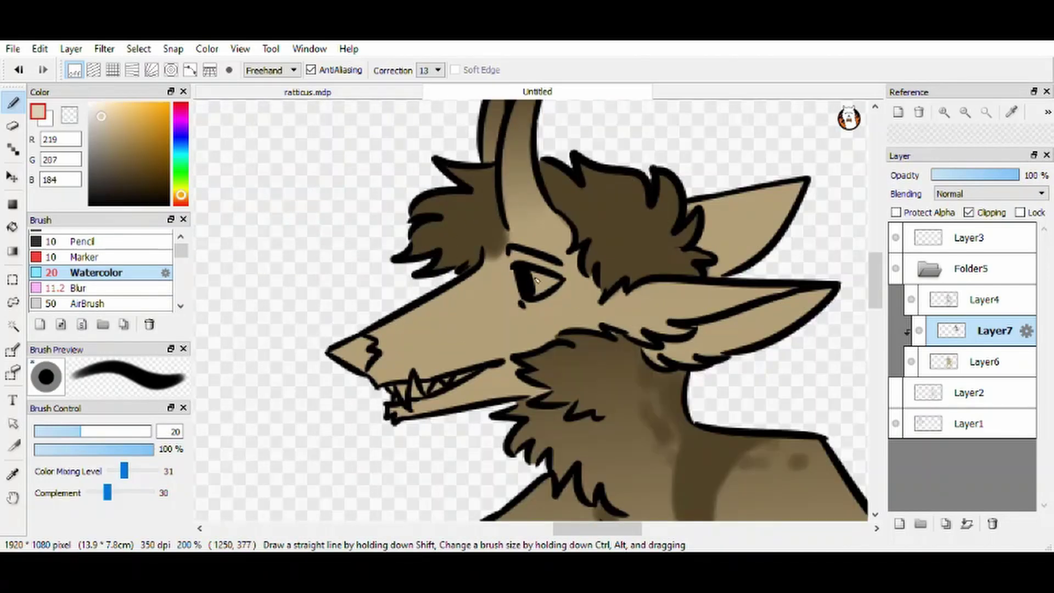
Step: Paint shadows under the eye and inside the near ear with Watercolor at size 10 in RGB 139, 121, 86
{"action": "left_click", "coordinate": [115, 134]}
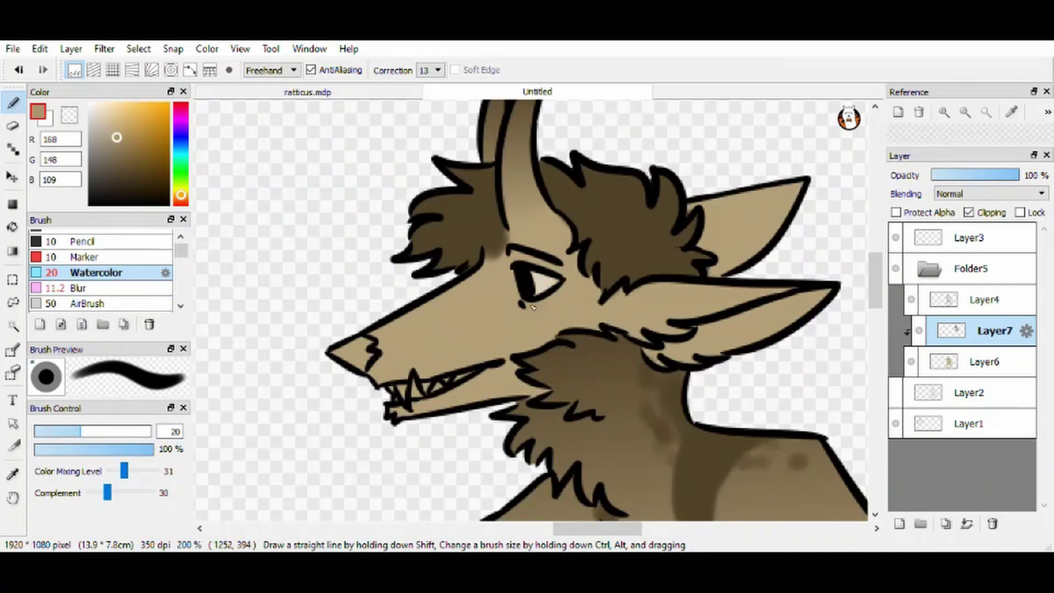
{"action": "scroll", "coordinate": [511, 306], "scroll_direction": "up", "scroll_amount": 2}
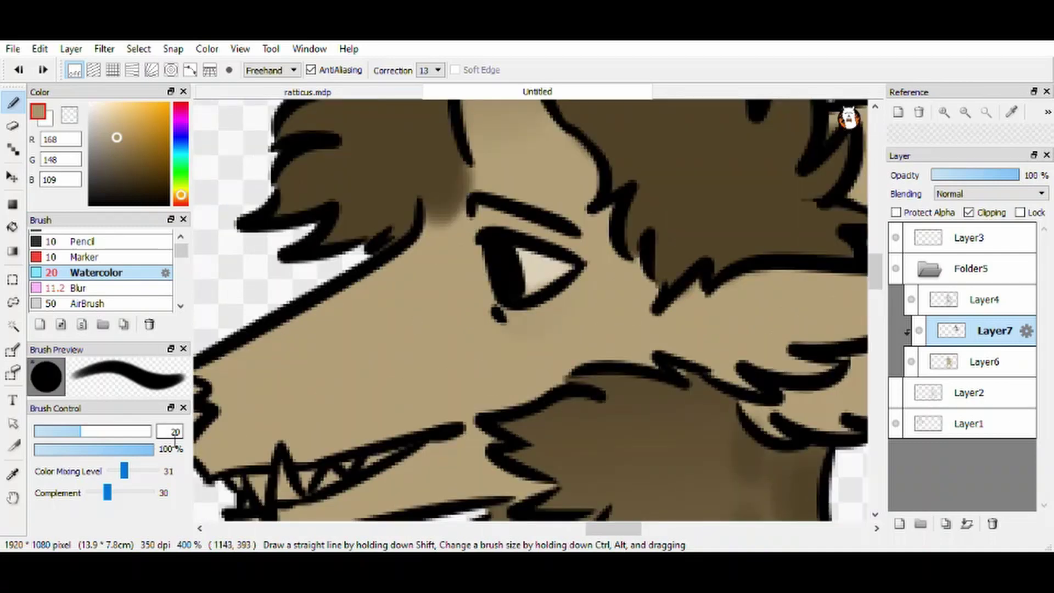
{"action": "type", "text": "10"}
{"action": "key", "text": "Return"}
{"action": "left_click", "coordinate": [120, 150]}
{"action": "mouse_move", "coordinate": [507, 324]}
{"action": "left_mouse_down"}
{"action": "mouse_move", "coordinate": [535, 317]}
{"action": "mouse_move", "coordinate": [509, 322]}
{"action": "mouse_move", "coordinate": [585, 292]}
{"action": "left_mouse_up"}
{"action": "scroll", "coordinate": [584, 252], "scroll_direction": "down", "scroll_amount": 5}
{"action": "scroll", "coordinate": [675, 266], "scroll_direction": "up", "scroll_amount": 3}
{"action": "mouse_move", "coordinate": [497, 347]}
{"action": "left_mouse_down"}
{"action": "mouse_move", "coordinate": [576, 343]}
{"action": "mouse_move", "coordinate": [604, 307]}
{"action": "mouse_move", "coordinate": [659, 280]}
{"action": "mouse_move", "coordinate": [624, 297]}
{"action": "left_mouse_up"}
{"action": "scroll", "coordinate": [624, 297], "scroll_direction": "down", "scroll_amount": 3}
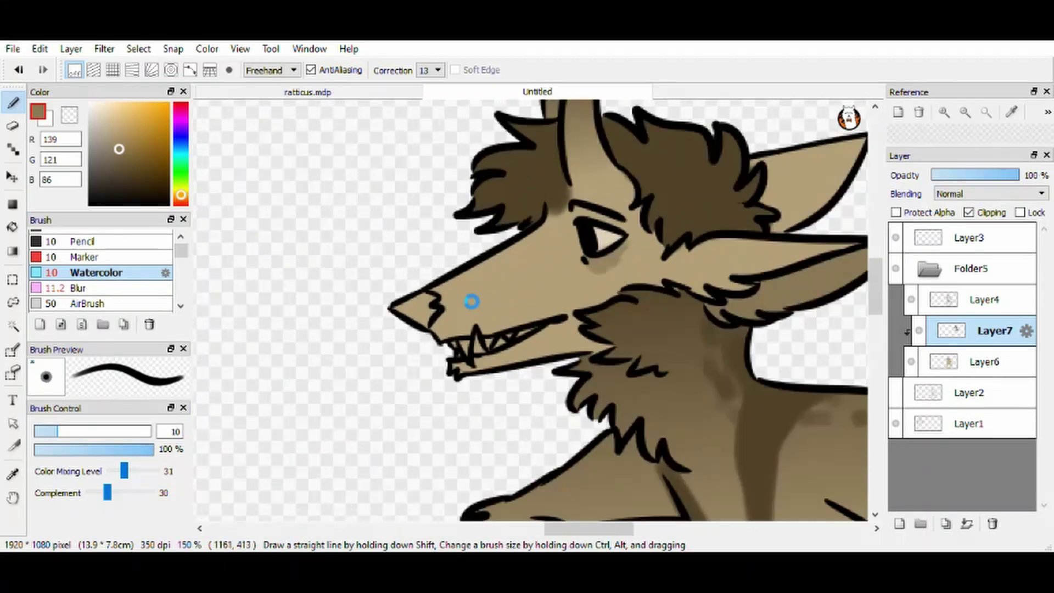
Step: Paint the nose dark RGB 50, 45, 37 and the teeth light beige RGB 219, 207, 184
{"action": "scroll", "coordinate": [471, 302], "scroll_direction": "up", "scroll_amount": 2}
{"action": "left_click", "coordinate": [385, 321], "text": "alt"}
{"action": "mouse_move", "coordinate": [365, 318]}
{"action": "left_mouse_down"}
{"action": "mouse_move", "coordinate": [420, 305]}
{"action": "mouse_move", "coordinate": [412, 352]}
{"action": "mouse_move", "coordinate": [401, 317]}
{"action": "mouse_move", "coordinate": [417, 291]}
{"action": "left_mouse_up"}
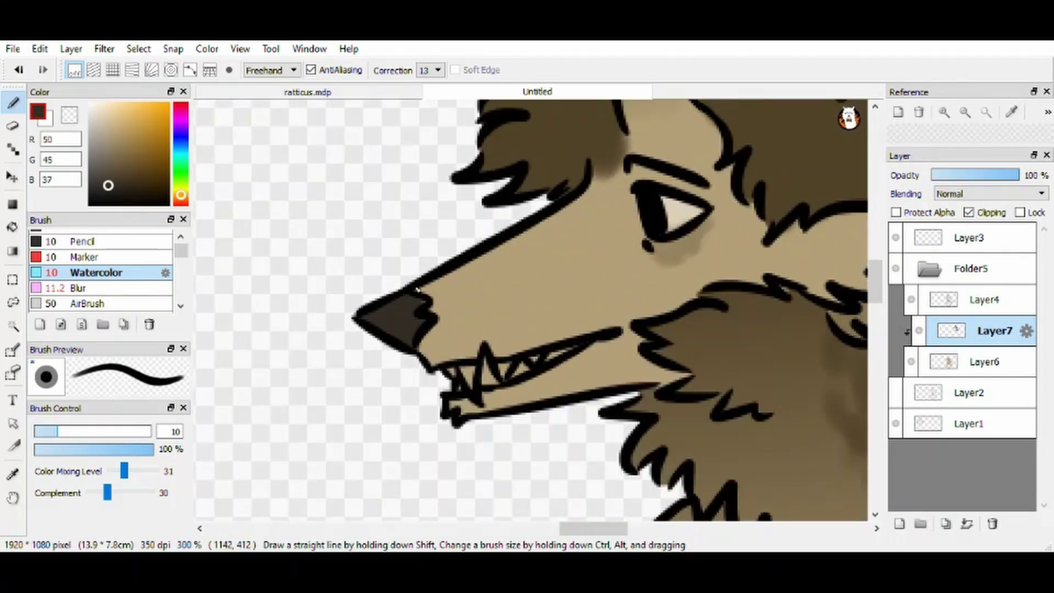
{"action": "left_click", "coordinate": [550, 358], "text": "alt"}
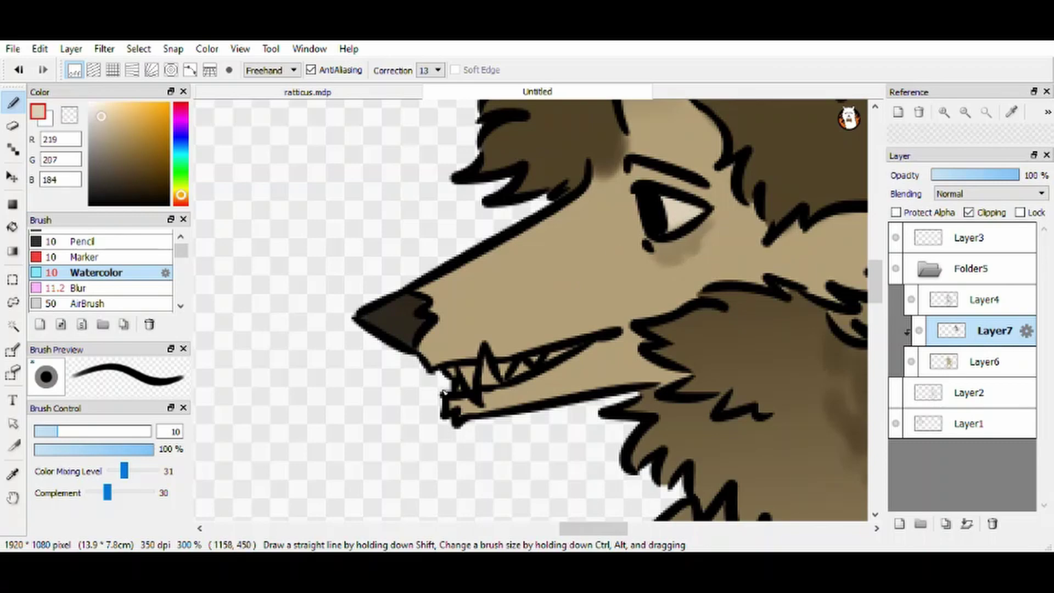
{"action": "left_click_drag", "start_coordinate": [464, 379], "coordinate": [553, 357]}
{"action": "scroll", "coordinate": [480, 380], "scroll_direction": "down", "scroll_amount": 5}
Step: Lasso the tail and shade it with a gradient in the hair's dark brown RGB 80, 66, 40, darkest at the tip
{"action": "left_click", "coordinate": [542, 302], "text": "alt"}
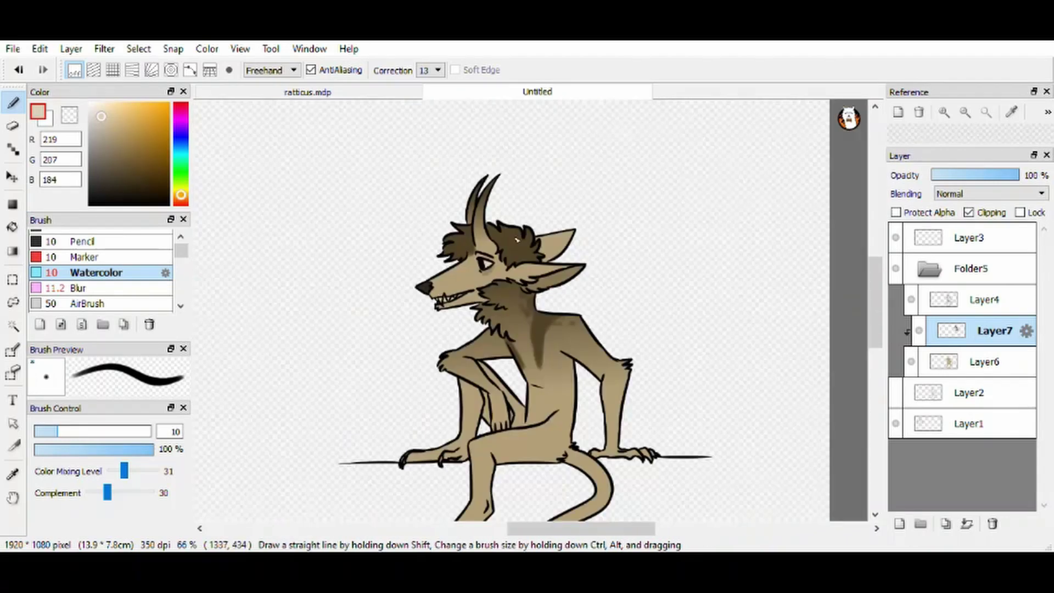
{"action": "scroll", "coordinate": [506, 516], "scroll_direction": "up", "scroll_amount": 3}
{"action": "key", "text": "l"}
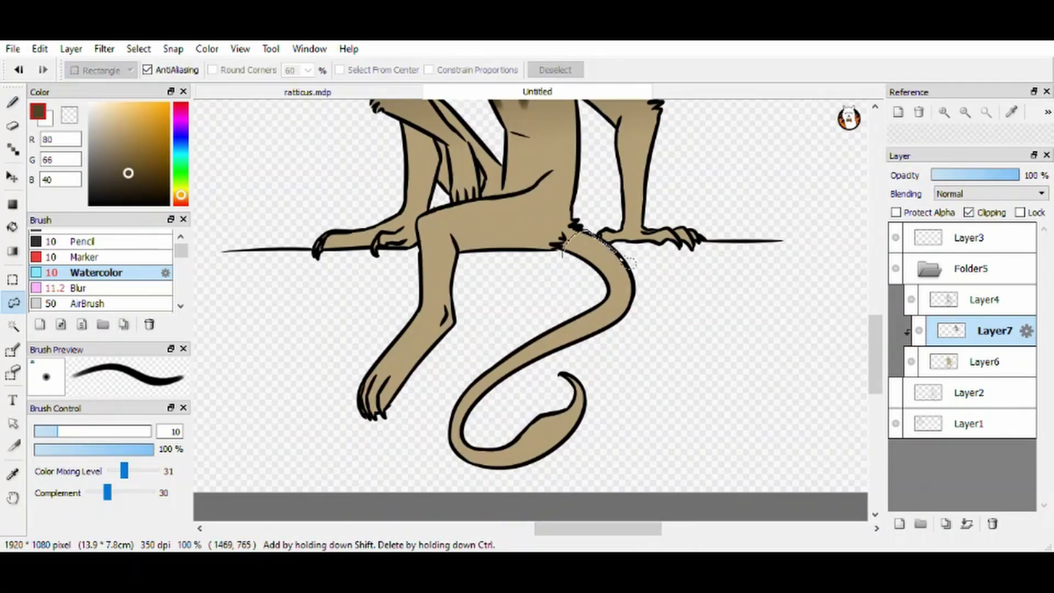
{"action": "mouse_move", "coordinate": [633, 264]}
{"action": "left_mouse_down"}
{"action": "mouse_move", "coordinate": [541, 286]}
{"action": "mouse_move", "coordinate": [562, 241]}
{"action": "mouse_move", "coordinate": [551, 463]}
{"action": "left_mouse_up"}
{"action": "key", "text": "g"}
{"action": "key", "text": "ctrl+d"}
{"action": "scroll", "coordinate": [552, 463], "scroll_direction": "up", "scroll_amount": 1}
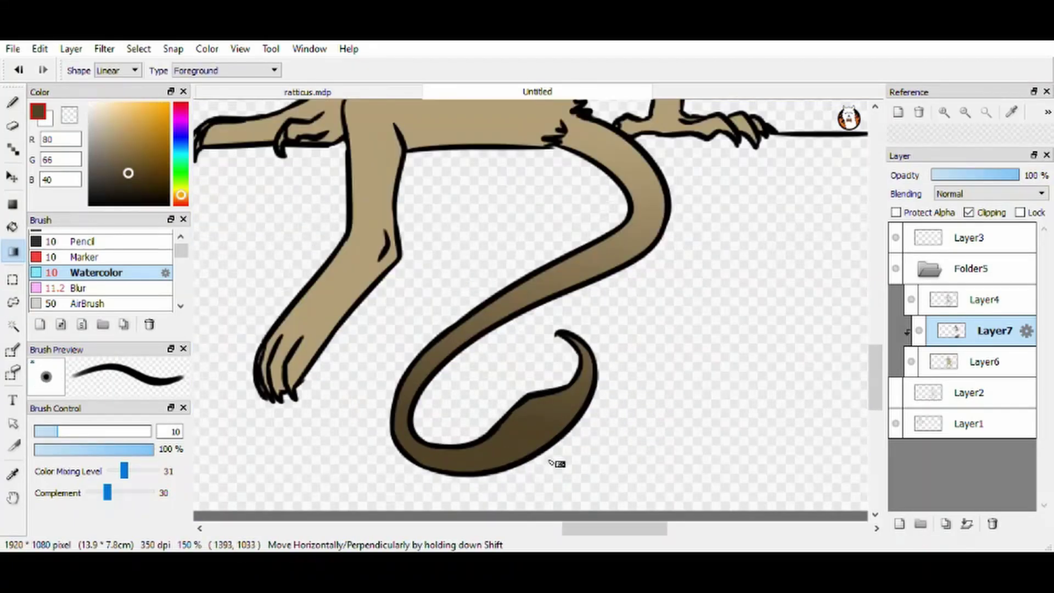
{"action": "scroll", "coordinate": [551, 463], "scroll_direction": "up", "scroll_amount": 1}
{"action": "key", "text": "b"}
{"action": "scroll", "coordinate": [558, 303], "scroll_direction": "down", "scroll_amount": 3}
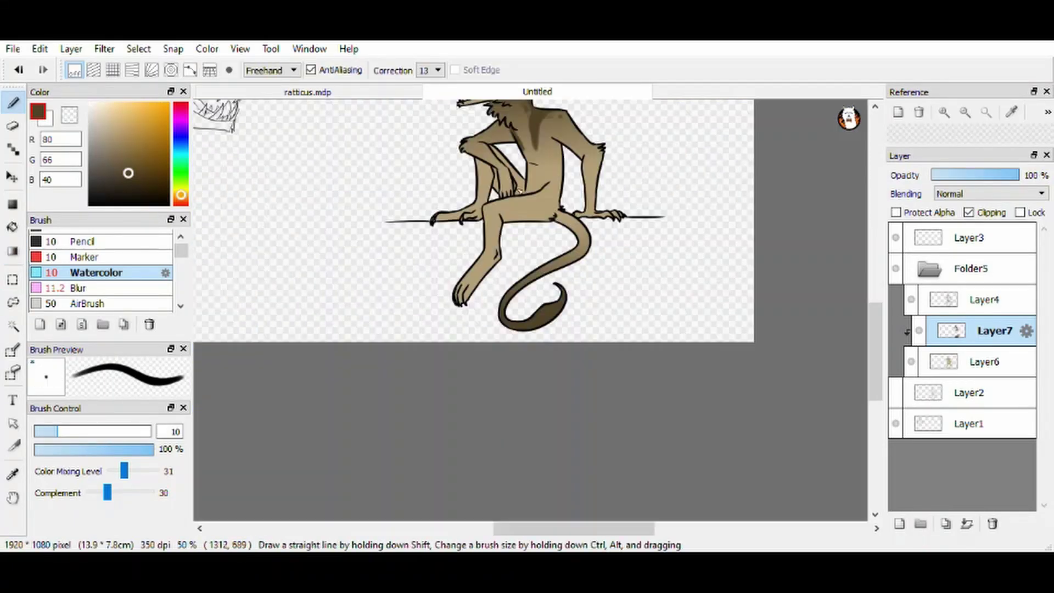
Step: Select the hanging leg from mid-thigh to the toes and shade it with a dark brown gradient rising from the foot
{"action": "scroll", "coordinate": [633, 239], "scroll_direction": "up", "scroll_amount": 2}
{"action": "key", "text": "l"}
{"action": "key", "text": "p"}
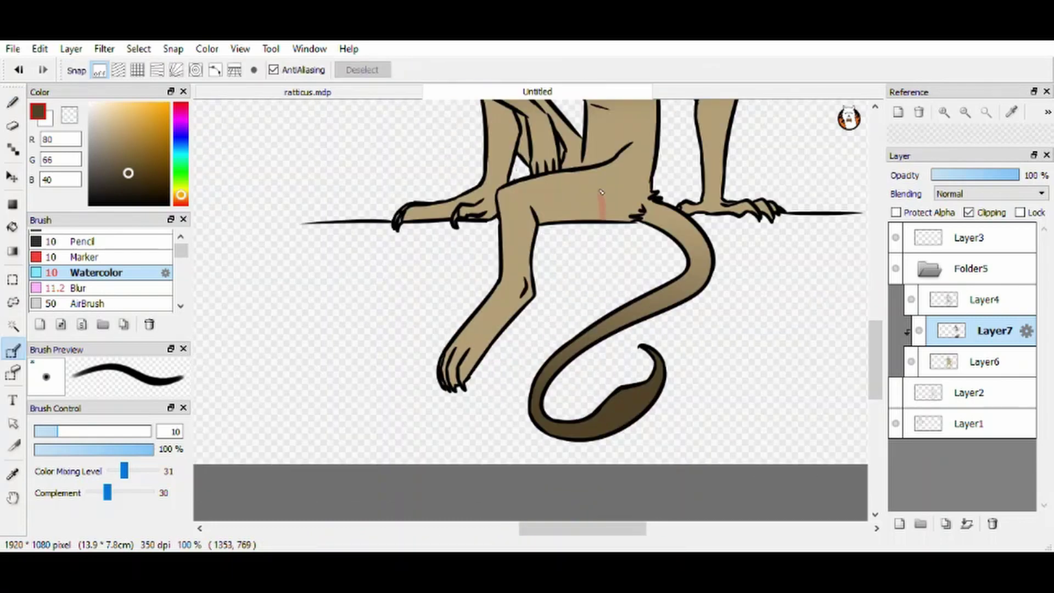
{"action": "left_click_drag", "start_coordinate": [592, 171], "coordinate": [596, 182]}
{"action": "key", "text": "g"}
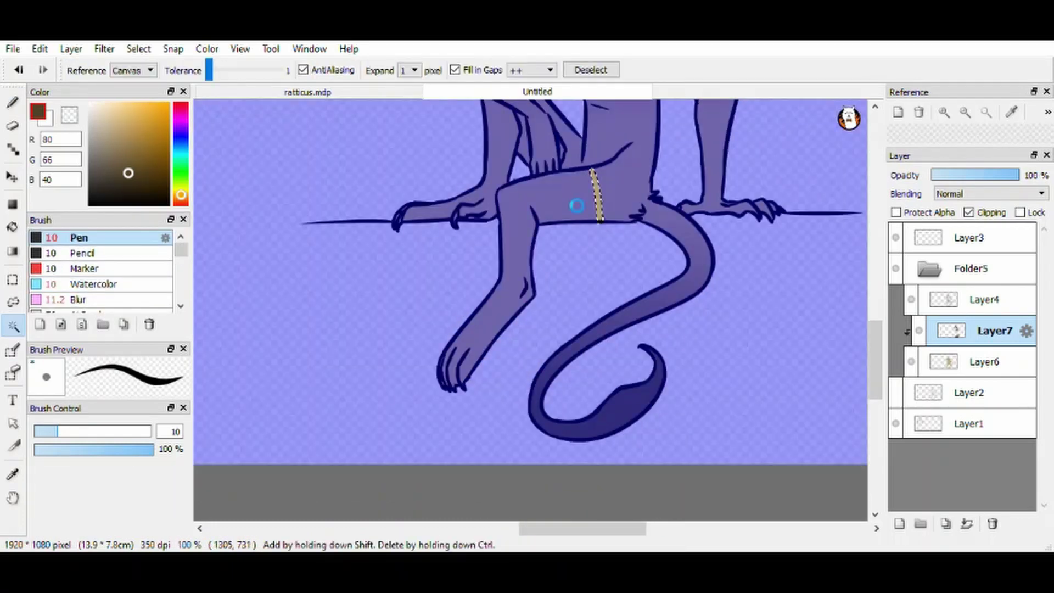
{"action": "left_click", "coordinate": [449, 367]}
{"action": "key", "text": "p"}
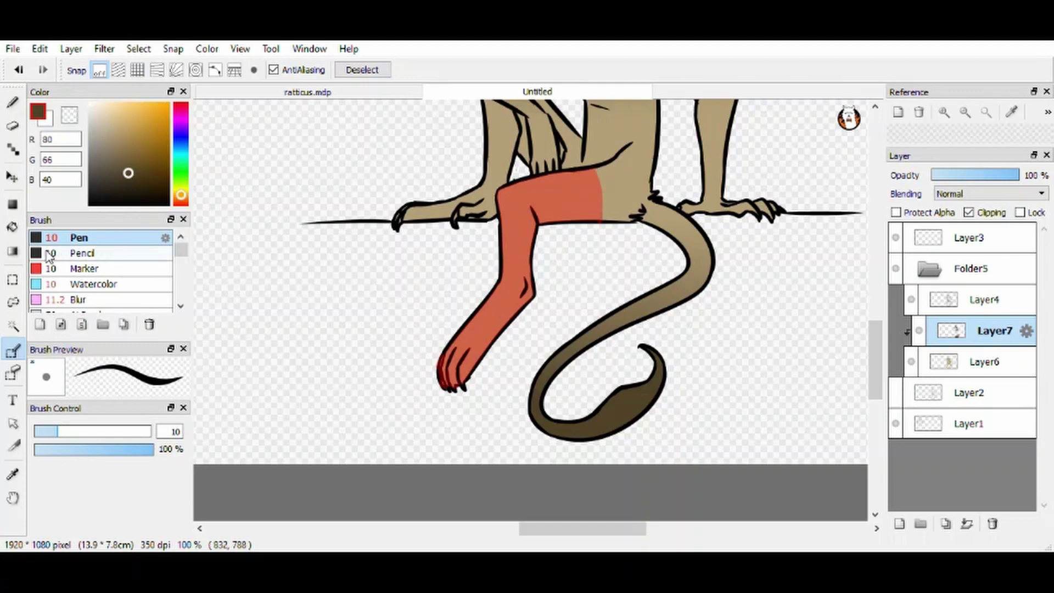
{"action": "left_click", "coordinate": [12, 251]}
{"action": "key", "text": "ctrl+d"}
Step: Select the far leg, including its visible part behind the forearm, and shade it with a dark brown gradient from the foot upward
{"action": "scroll", "coordinate": [439, 394], "scroll_direction": "up", "scroll_amount": 3}
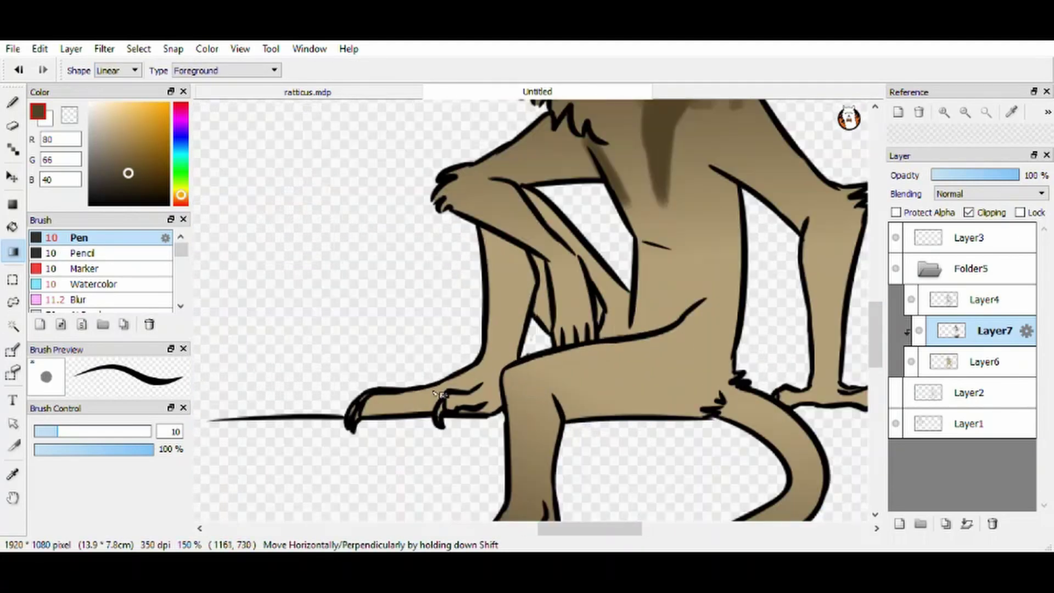
{"action": "key", "text": "w"}
{"action": "left_click", "coordinate": [508, 270]}
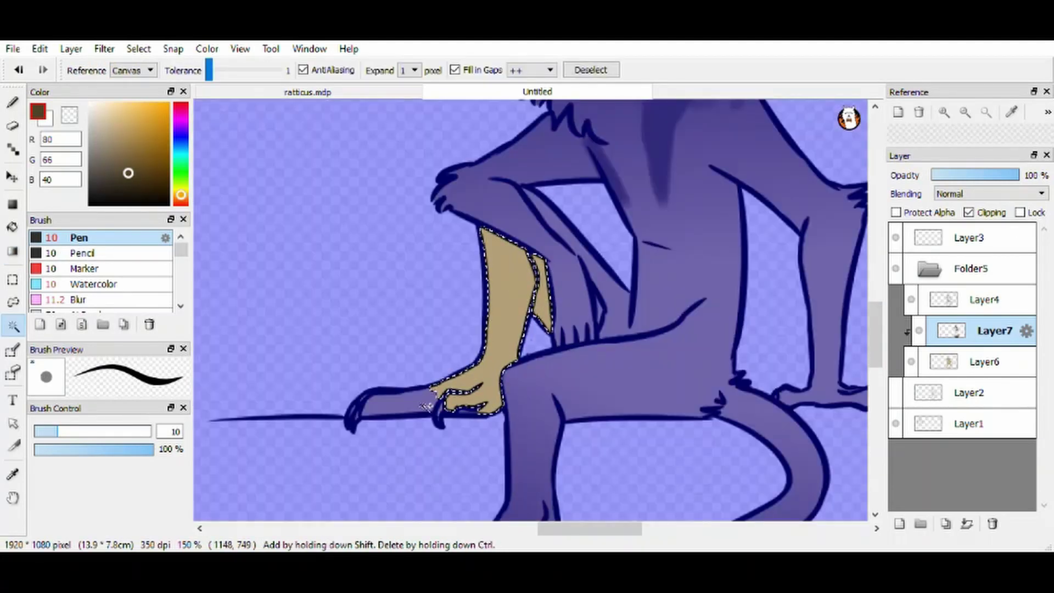
{"action": "key", "text": "p"}
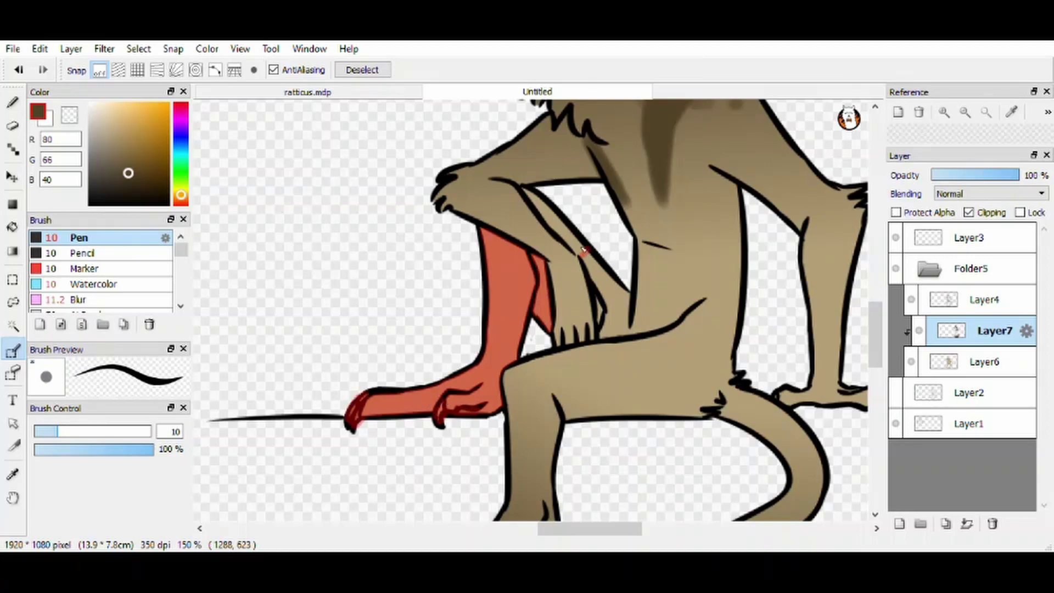
{"action": "left_click_drag", "start_coordinate": [584, 249], "coordinate": [526, 196]}
{"action": "left_click", "coordinate": [12, 251]}
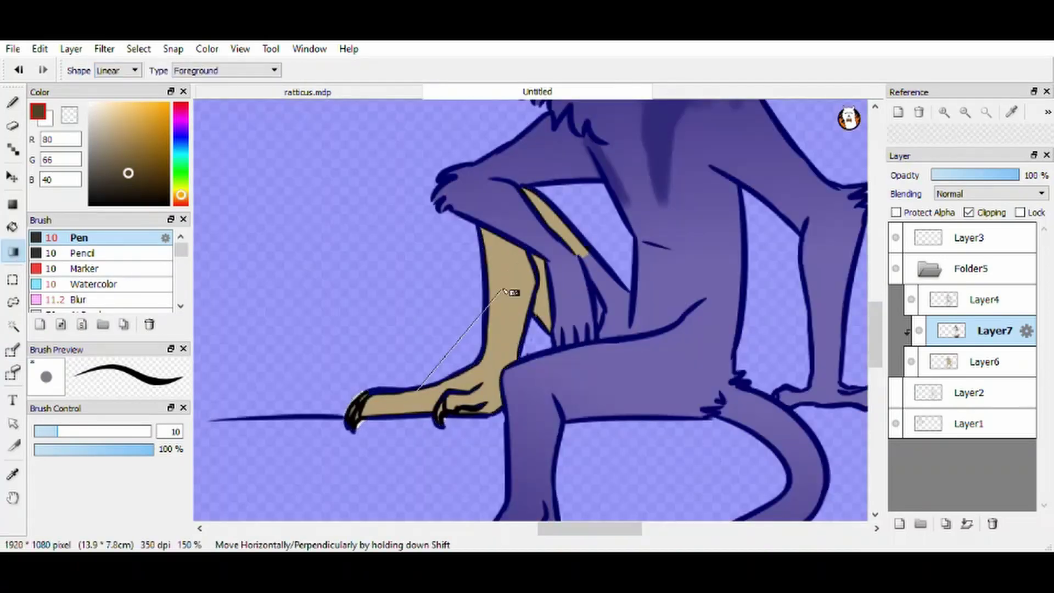
{"action": "left_click_drag", "start_coordinate": [513, 291], "coordinate": [490, 327]}
{"action": "key", "text": "ctrl+d"}
{"action": "scroll", "coordinate": [508, 265], "scroll_direction": "down", "scroll_amount": 4}
Step: Darken the claws on the feet with the Pen brush in very dark brown RGB 46, 40, 29
{"action": "key", "text": "b"}
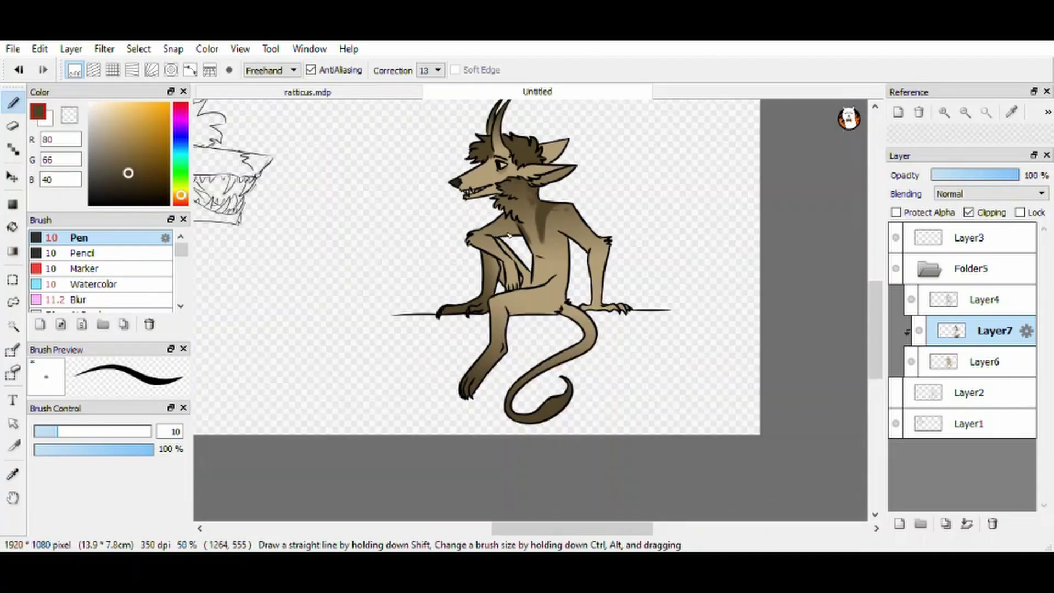
{"action": "scroll", "coordinate": [436, 339], "scroll_direction": "up", "scroll_amount": 3}
{"action": "scroll", "coordinate": [436, 339], "scroll_direction": "down", "scroll_amount": 3}
{"action": "scroll", "coordinate": [481, 212], "scroll_direction": "up", "scroll_amount": 5}
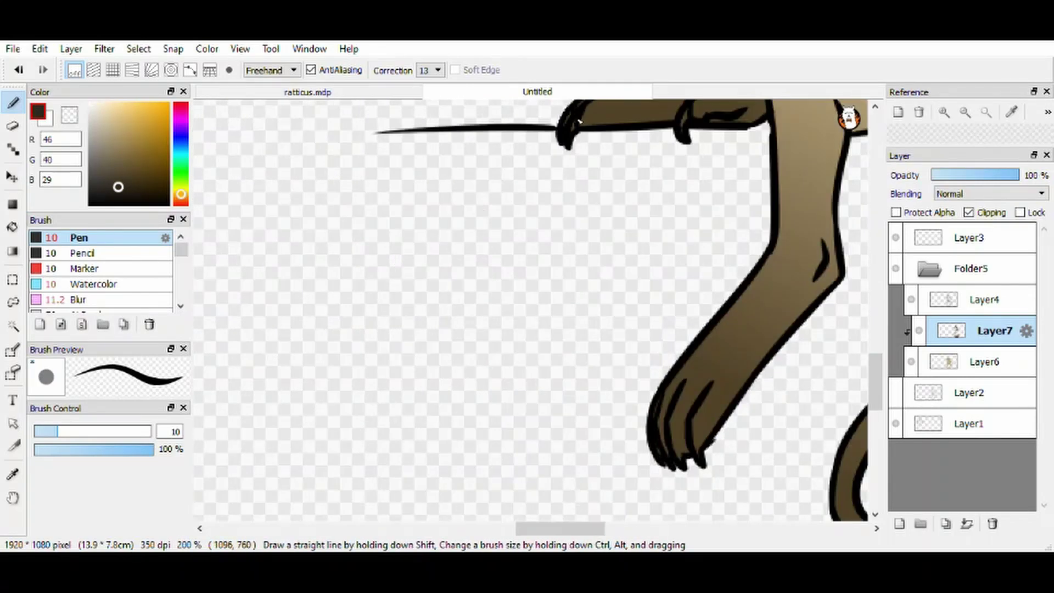
{"action": "scroll", "coordinate": [579, 121], "scroll_direction": "down", "scroll_amount": 3}
{"action": "scroll", "coordinate": [592, 193], "scroll_direction": "up", "scroll_amount": 3}
{"action": "scroll", "coordinate": [546, 301], "scroll_direction": "down", "scroll_amount": 3}
{"action": "scroll", "coordinate": [546, 300], "scroll_direction": "up", "scroll_amount": 3}
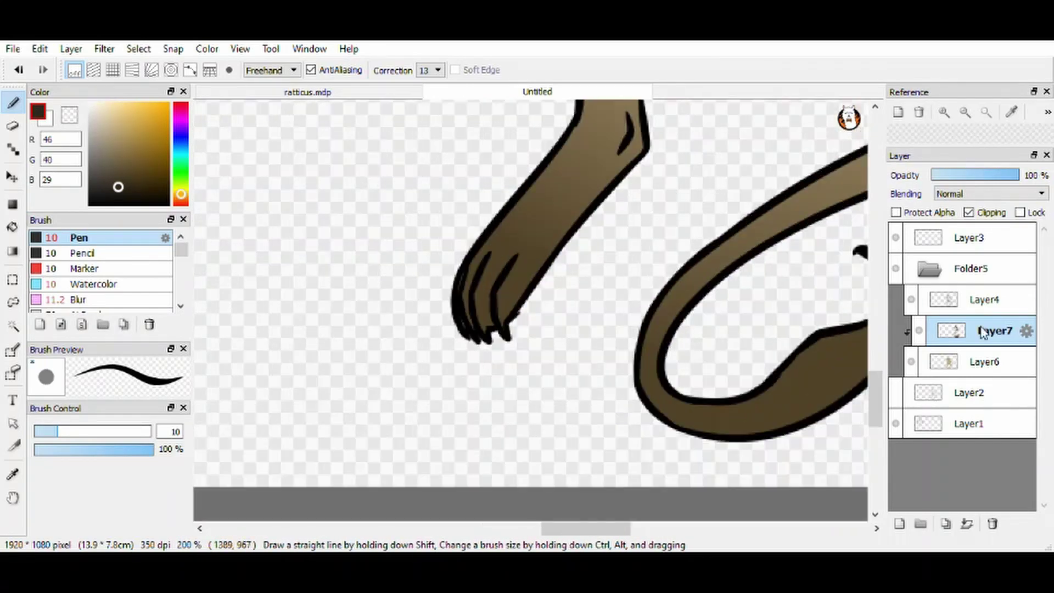
Step: Outline the hanging foot's claws in black on the line art layer, and return to the clipping layer
{"action": "left_click", "coordinate": [985, 299]}
{"action": "scroll", "coordinate": [513, 322], "scroll_direction": "up", "scroll_amount": 2}
{"action": "left_click_drag", "start_coordinate": [541, 274], "coordinate": [549, 330]}
{"action": "left_click_drag", "start_coordinate": [488, 291], "coordinate": [500, 285]}
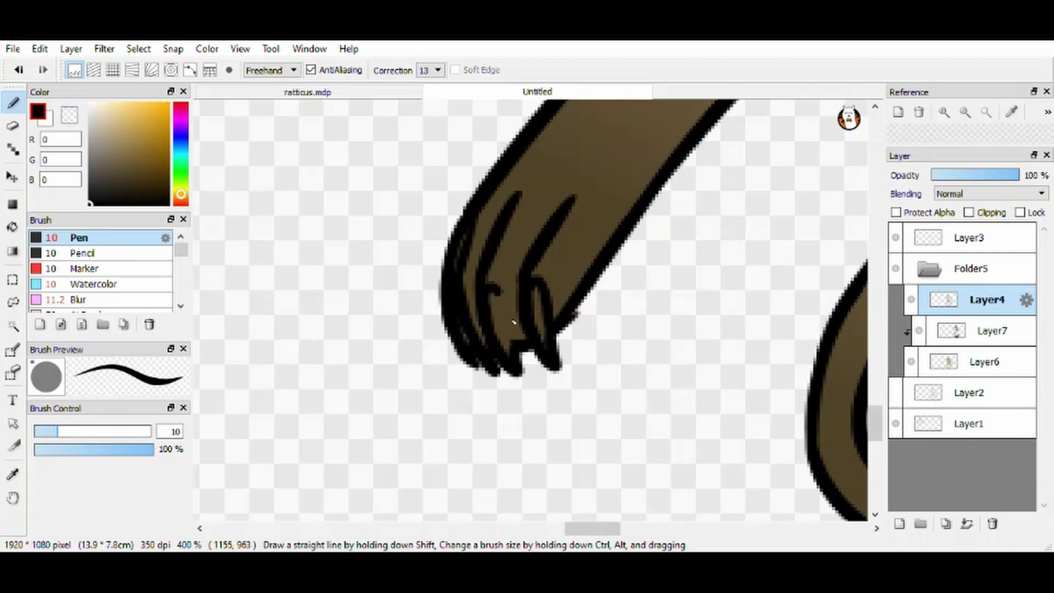
{"action": "left_click", "coordinate": [993, 331]}
{"action": "scroll", "coordinate": [389, 254], "scroll_direction": "down", "scroll_amount": 2}
{"action": "scroll", "coordinate": [420, 299], "scroll_direction": "up", "scroll_amount": 3}
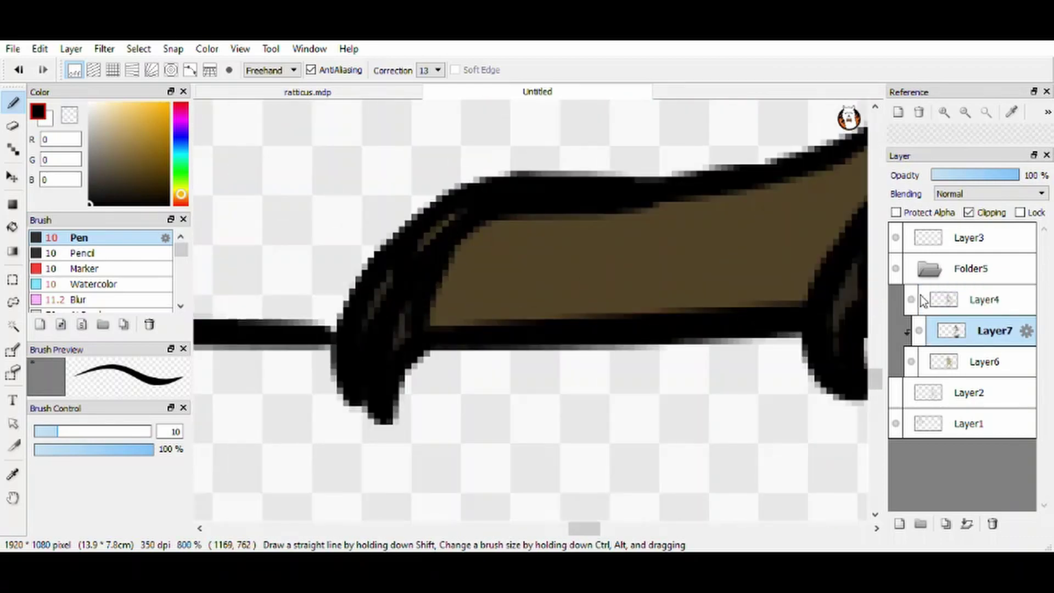
Step: Darken the claws of the hand resting on the ledge with very dark brown RGB 46, 40, 29
{"action": "left_click", "coordinate": [376, 317], "text": "alt"}
{"action": "scroll", "coordinate": [312, 438], "scroll_direction": "down", "scroll_amount": 3}
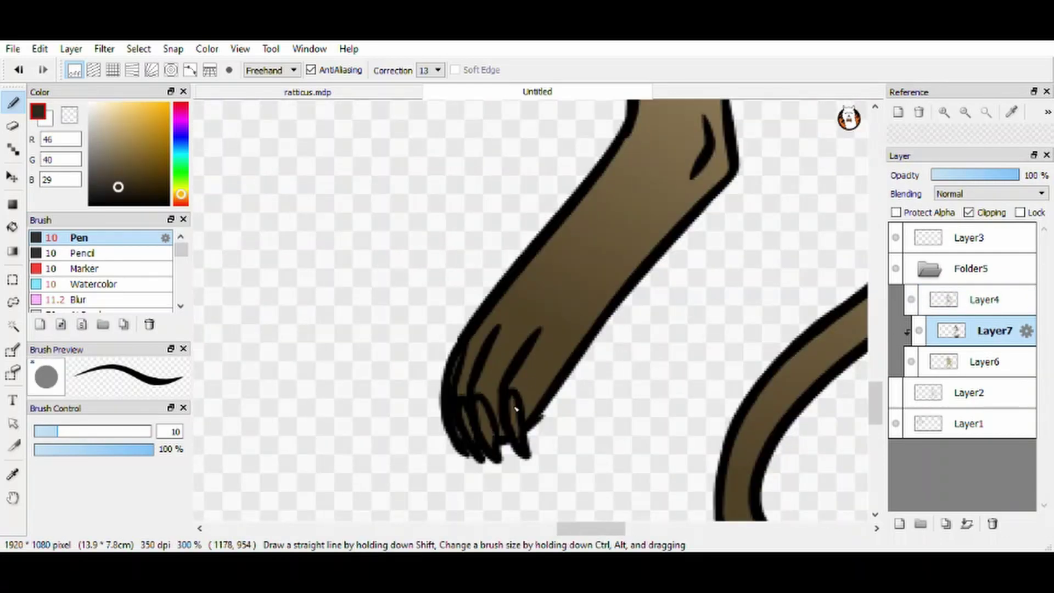
{"action": "scroll", "coordinate": [465, 453], "scroll_direction": "down", "scroll_amount": 4}
{"action": "scroll", "coordinate": [620, 340], "scroll_direction": "up", "scroll_amount": 3}
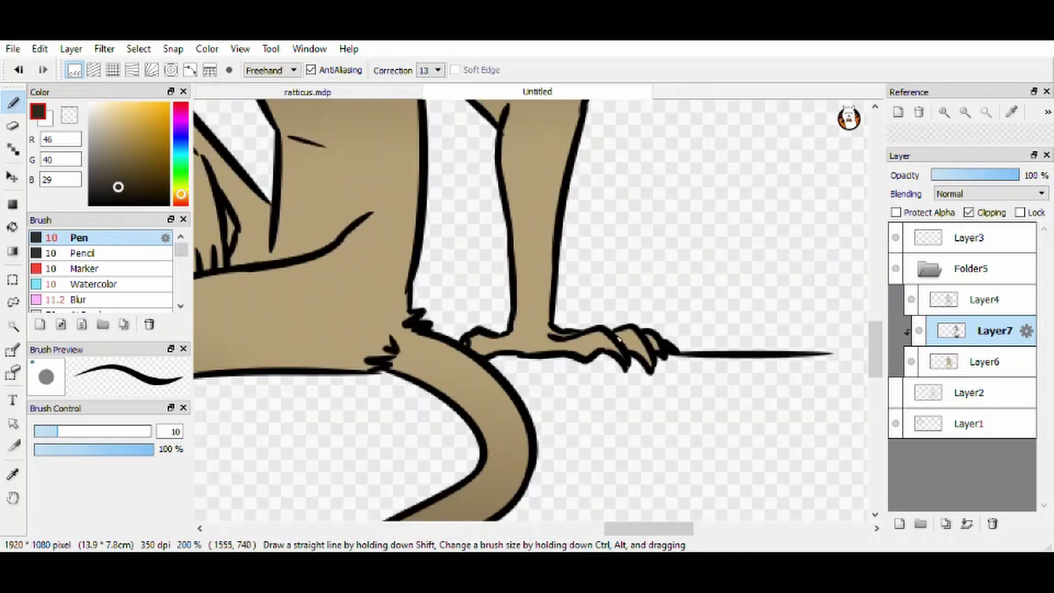
{"action": "scroll", "coordinate": [657, 343], "scroll_direction": "down", "scroll_amount": 3}
{"action": "scroll", "coordinate": [632, 344], "scroll_direction": "up", "scroll_amount": 3}
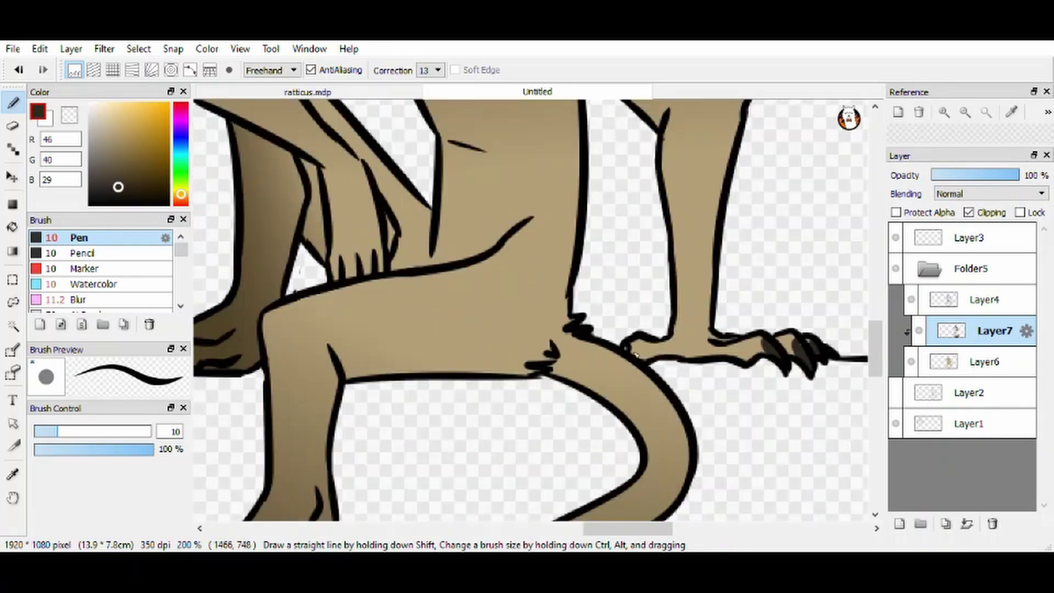
{"action": "scroll", "coordinate": [632, 346], "scroll_direction": "down", "scroll_amount": 3}
Step: Add a layer beneath the creature's base colours and fill an ochre RGB 202, 166, 80 rectangle on it, framing the whole figure
{"action": "left_click", "coordinate": [988, 365]}
{"action": "left_click", "coordinate": [899, 524]}
{"action": "left_click_drag", "start_coordinate": [988, 361], "coordinate": [987, 398]}
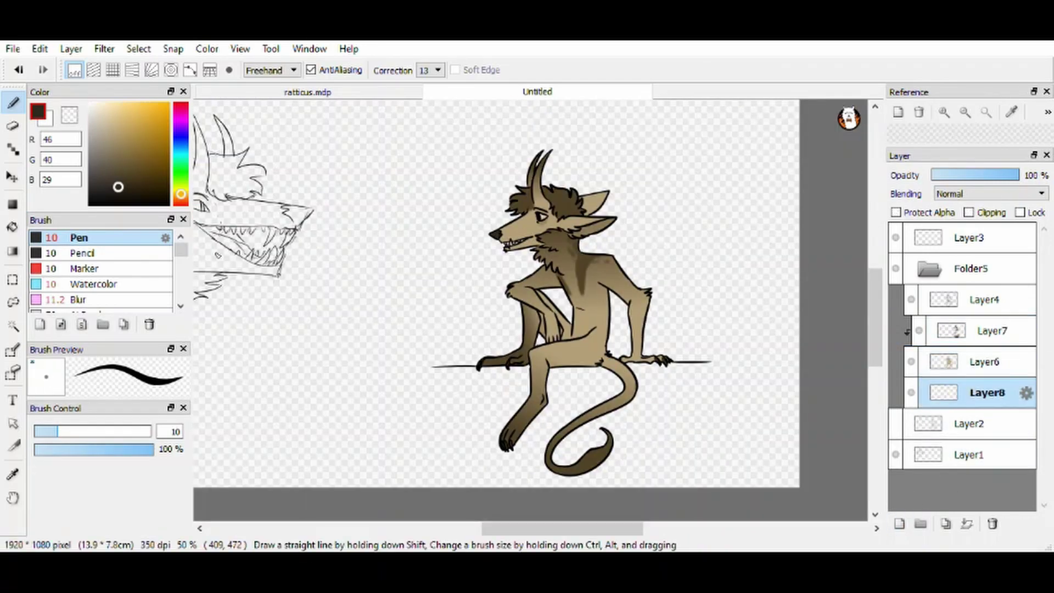
{"action": "left_click", "coordinate": [137, 123]}
{"action": "left_click", "coordinate": [12, 205]}
{"action": "left_click_drag", "start_coordinate": [434, 137], "coordinate": [723, 481]}
{"action": "left_click", "coordinate": [12, 177]}
{"action": "left_click_drag", "start_coordinate": [556, 311], "coordinate": [550, 310]}
{"action": "left_click", "coordinate": [12, 102]}
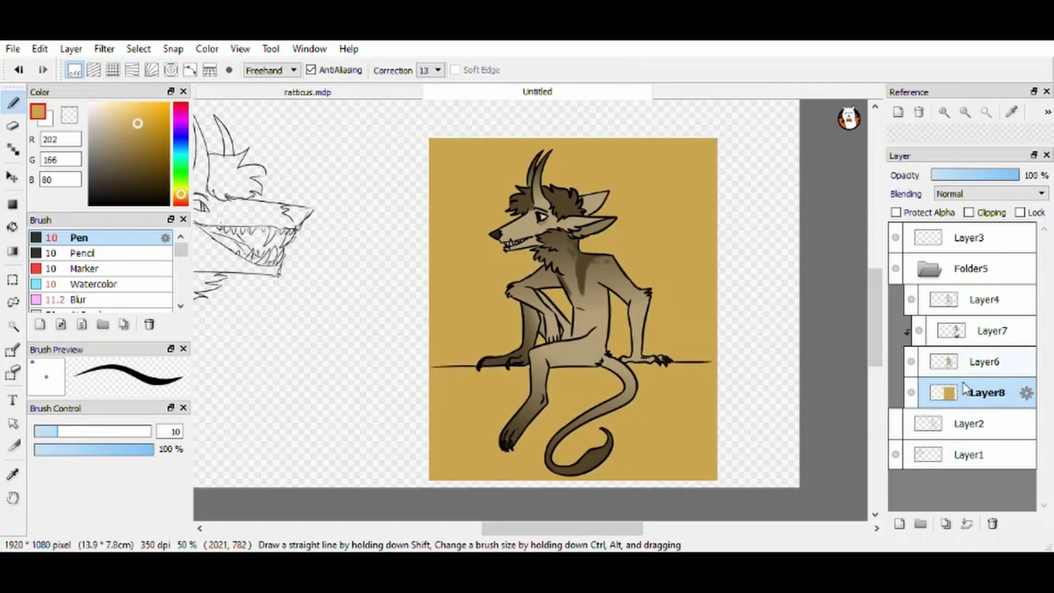
Step: Shade the ochre background on a new clipping layer with a brown RGB 138, 104, 26 gradient rising from the ledge and fading near the head
{"action": "left_click", "coordinate": [900, 524]}
{"action": "left_click", "coordinate": [968, 213]}
{"action": "left_click", "coordinate": [155, 150]}
{"action": "left_click", "coordinate": [12, 251]}
{"action": "left_click_drag", "start_coordinate": [585, 368], "coordinate": [585, 209]}
Step: Add an empty layer above the line art, and overlay the drawing with a copy of the ochre rectangle in Overlay mode at 49% opacity
{"action": "left_click", "coordinate": [983, 301]}
{"action": "left_click", "coordinate": [899, 523]}
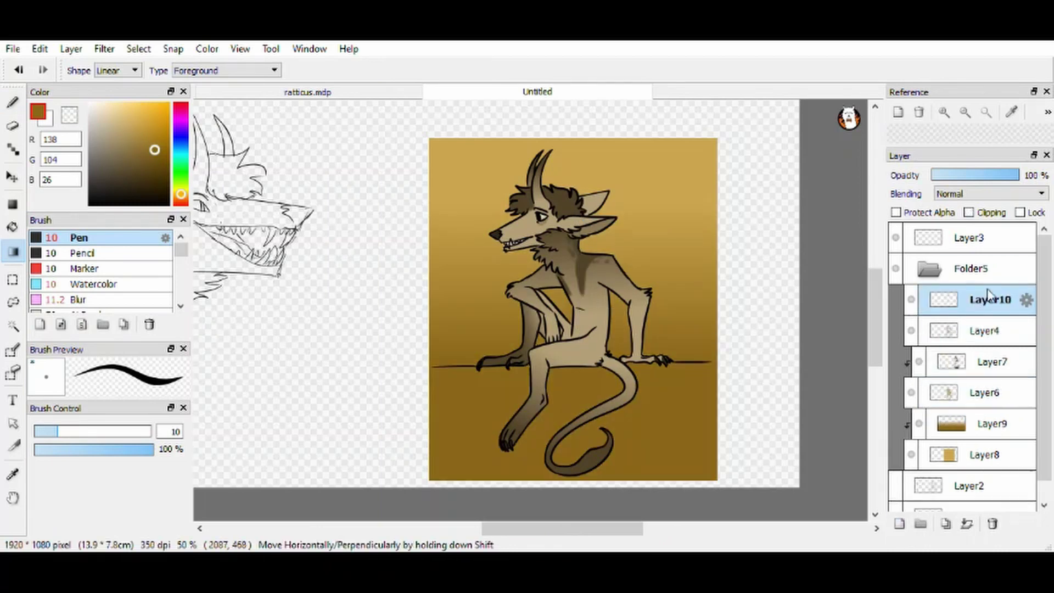
{"action": "left_click", "coordinate": [983, 455]}
{"action": "left_click", "coordinate": [949, 524]}
{"action": "key", "text": "Down"}
{"action": "key", "text": "Down"}
{"action": "key", "text": "Down"}
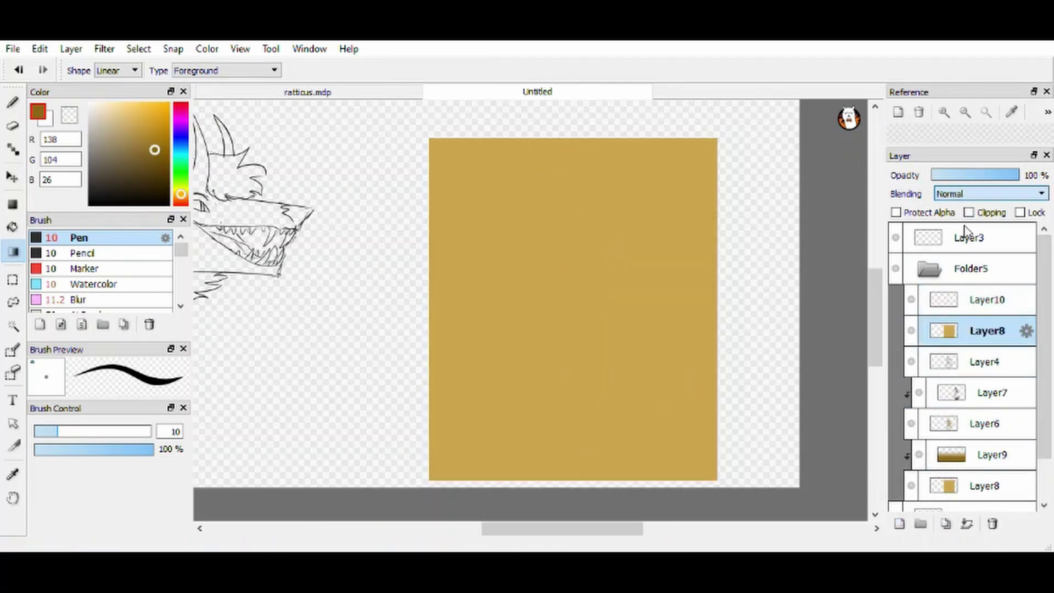
{"action": "left_click", "coordinate": [976, 175]}
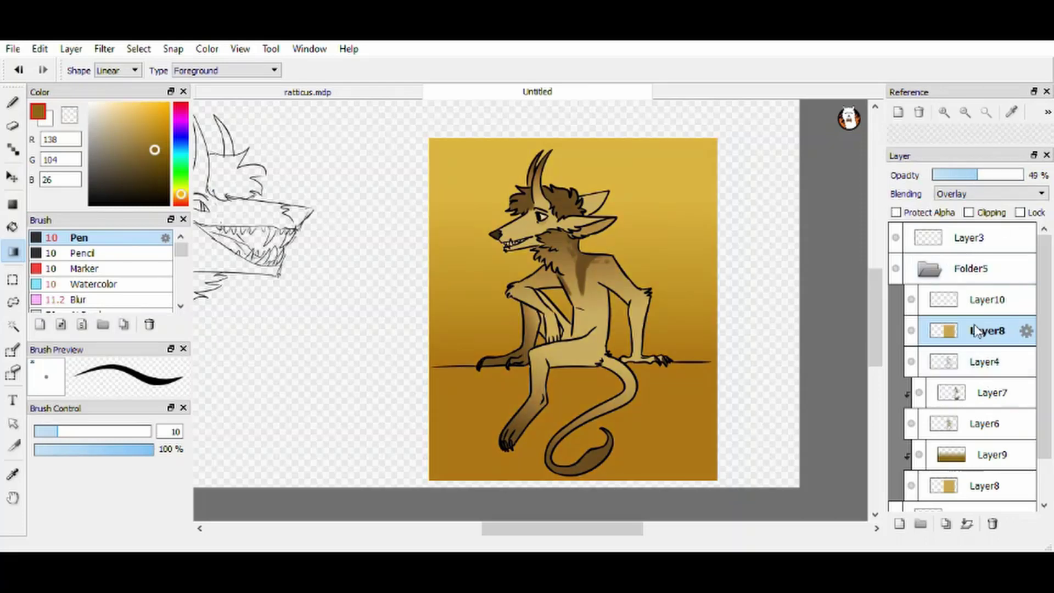
Step: Clip the empty layer above the brown markings, beneath the line art, and set up the Watercolor brush in blue RGB 52, 55, 136
{"action": "left_click", "coordinate": [983, 300]}
{"action": "left_click", "coordinate": [180, 138]}
{"action": "left_click", "coordinate": [139, 150]}
{"action": "left_click", "coordinate": [83, 269]}
{"action": "left_click", "coordinate": [94, 284]}
{"action": "scroll", "coordinate": [434, 188], "scroll_direction": "up", "scroll_amount": 2}
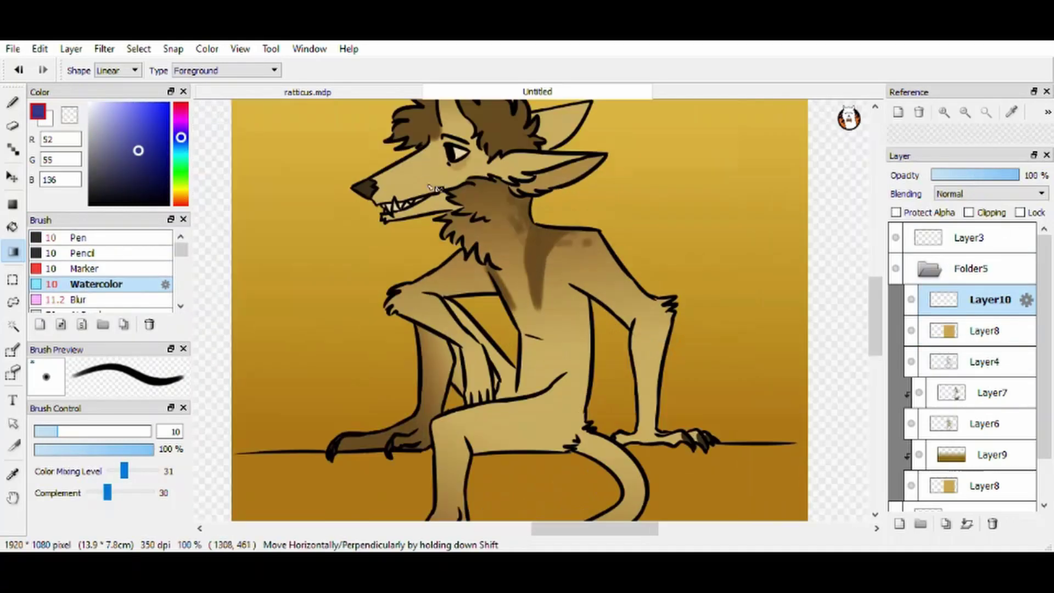
{"action": "key", "text": "b"}
{"action": "scroll", "coordinate": [434, 188], "scroll_direction": "up", "scroll_amount": 1}
{"action": "mouse_move", "coordinate": [988, 300]}
{"action": "left_mouse_down"}
{"action": "mouse_move", "coordinate": [989, 394]}
{"action": "mouse_move", "coordinate": [986, 379]}
{"action": "left_mouse_up"}
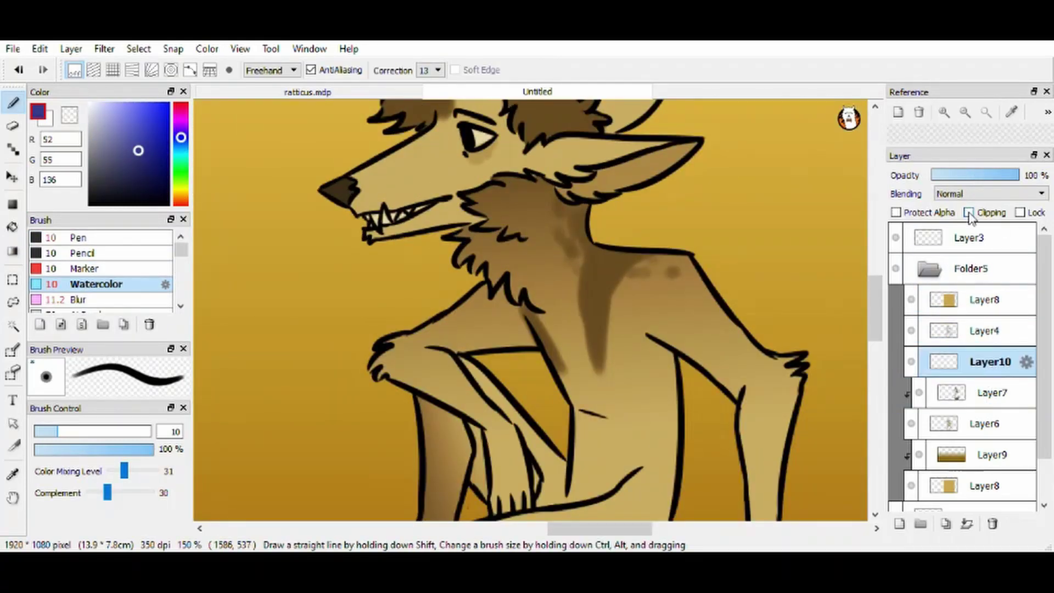
{"action": "left_click", "coordinate": [969, 213]}
Step: Paint blue shadows on the beard fur, along the lower jaw and inside the near ear
{"action": "mouse_move", "coordinate": [455, 230]}
{"action": "left_mouse_down"}
{"action": "mouse_move", "coordinate": [473, 265]}
{"action": "mouse_move", "coordinate": [512, 244]}
{"action": "left_mouse_up"}
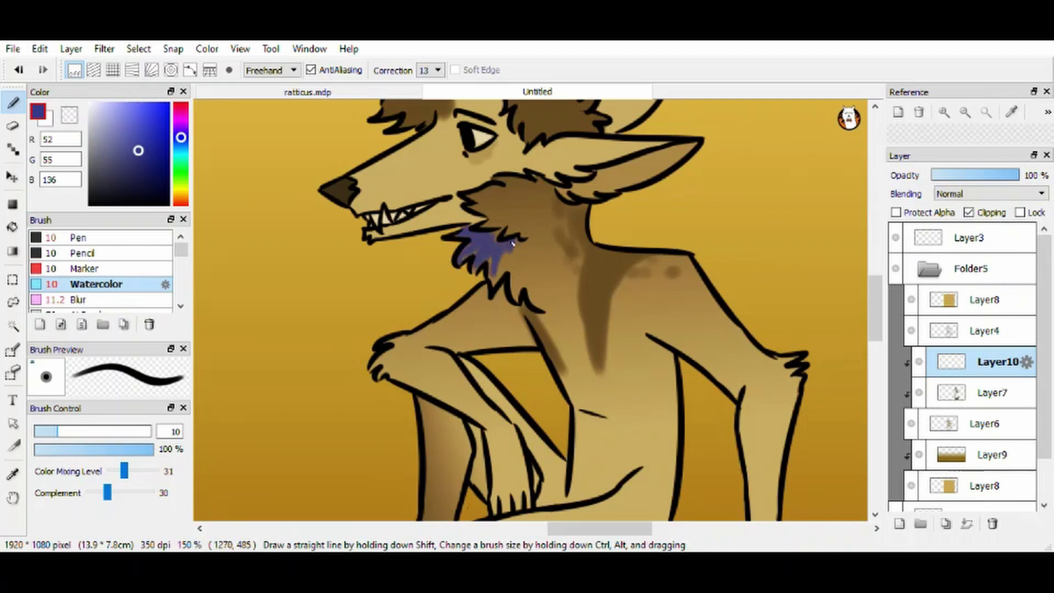
{"action": "left_click", "coordinate": [67, 120]}
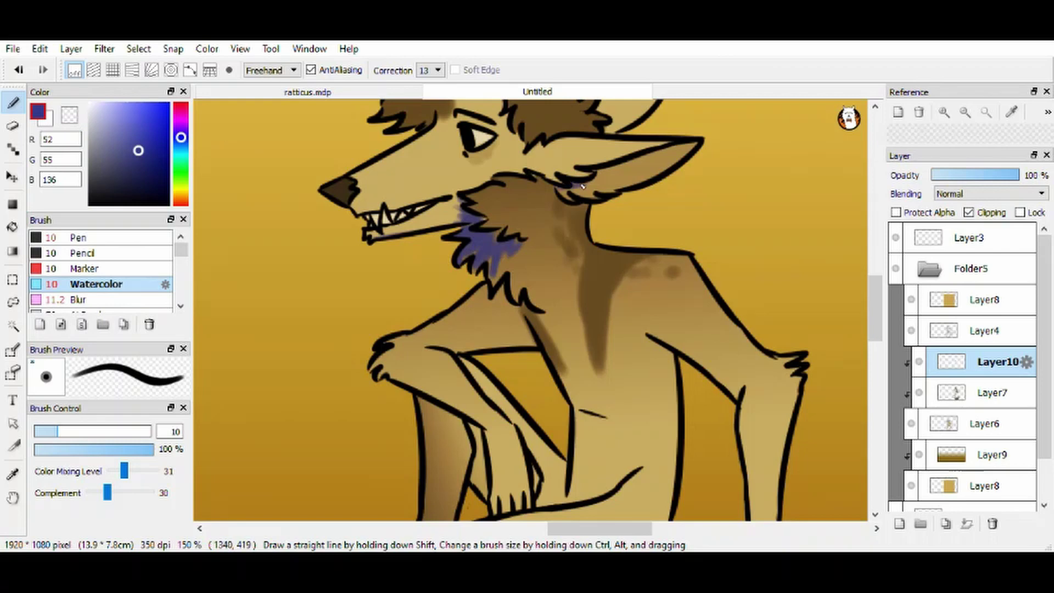
{"action": "mouse_move", "coordinate": [583, 186]}
{"action": "left_mouse_down"}
{"action": "mouse_move", "coordinate": [645, 162]}
{"action": "mouse_move", "coordinate": [622, 178]}
{"action": "left_mouse_up"}
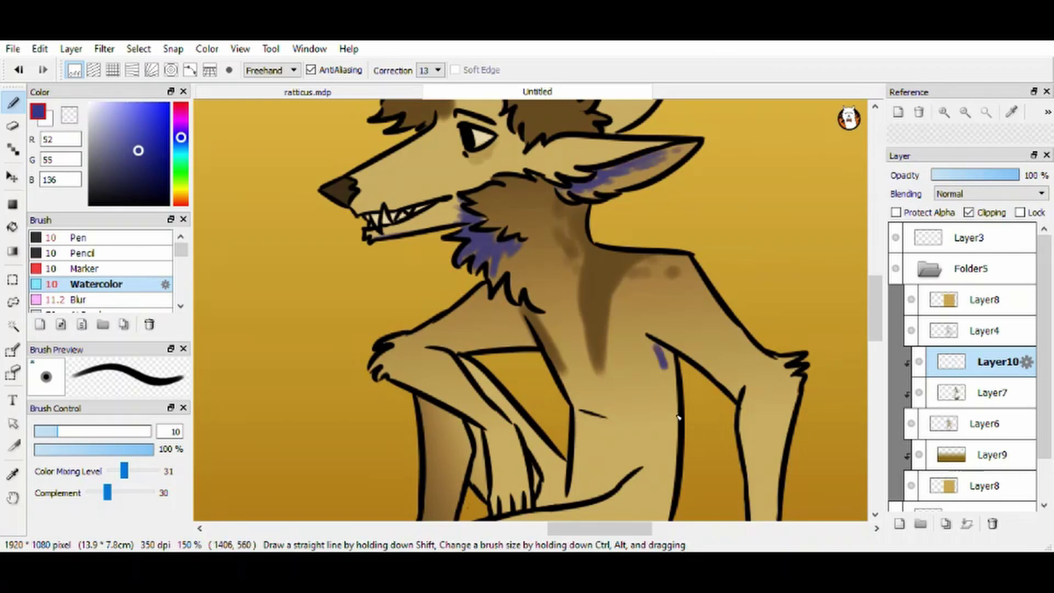
Step: Paint blue shadows below the armpits, at the waist, under the bent forearm and on the far leg behind it
{"action": "left_click_drag", "start_coordinate": [678, 418], "coordinate": [683, 424]}
{"action": "mouse_move", "coordinate": [459, 352]}
{"action": "left_mouse_down"}
{"action": "mouse_move", "coordinate": [524, 328]}
{"action": "mouse_move", "coordinate": [513, 346]}
{"action": "left_mouse_up"}
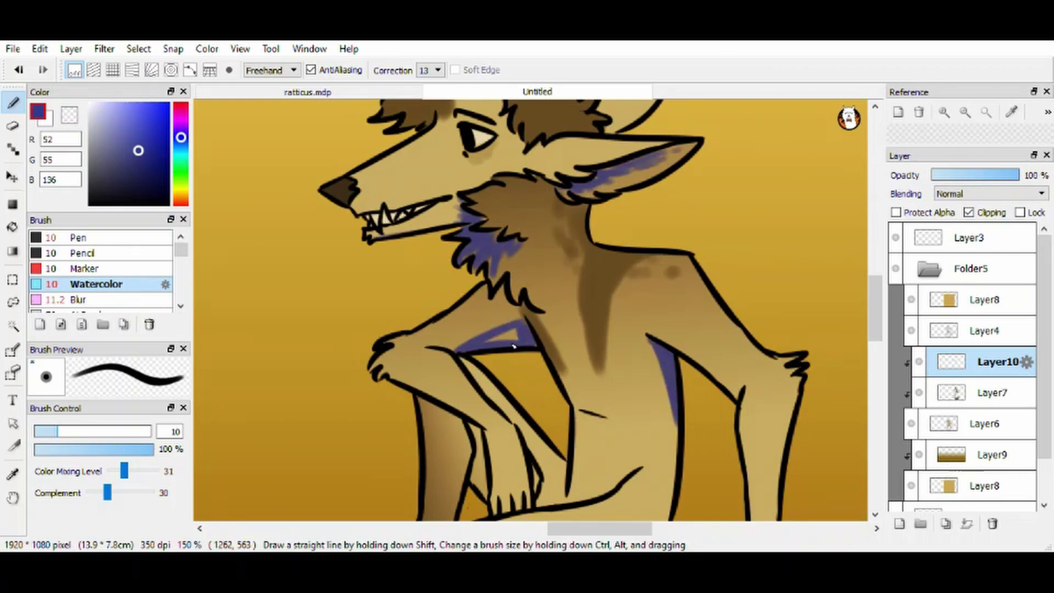
{"action": "left_click_drag", "start_coordinate": [553, 452], "coordinate": [559, 436]}
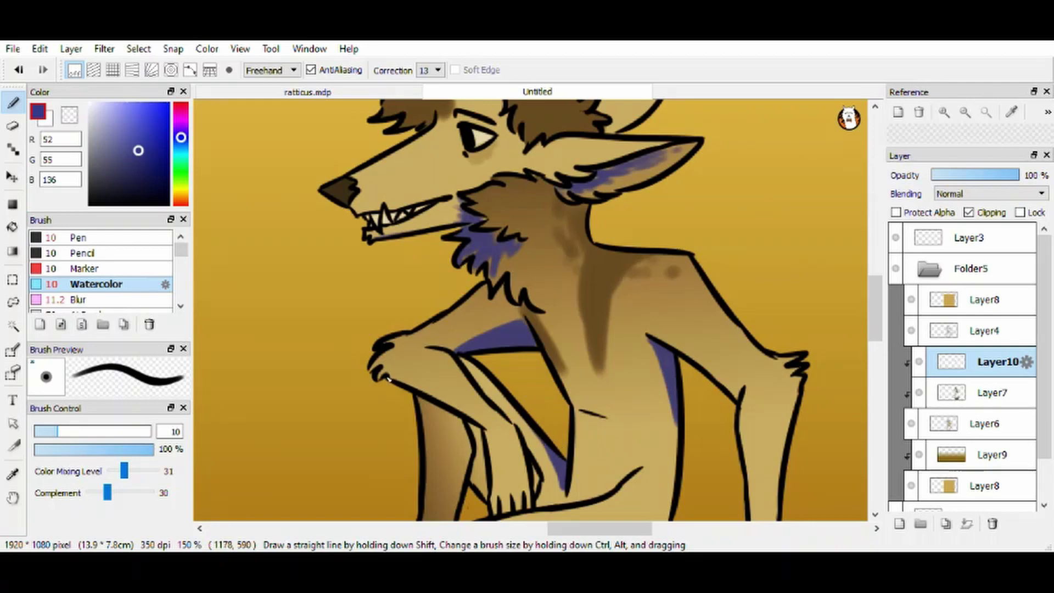
{"action": "scroll", "coordinate": [445, 479], "scroll_direction": "down", "scroll_amount": 3}
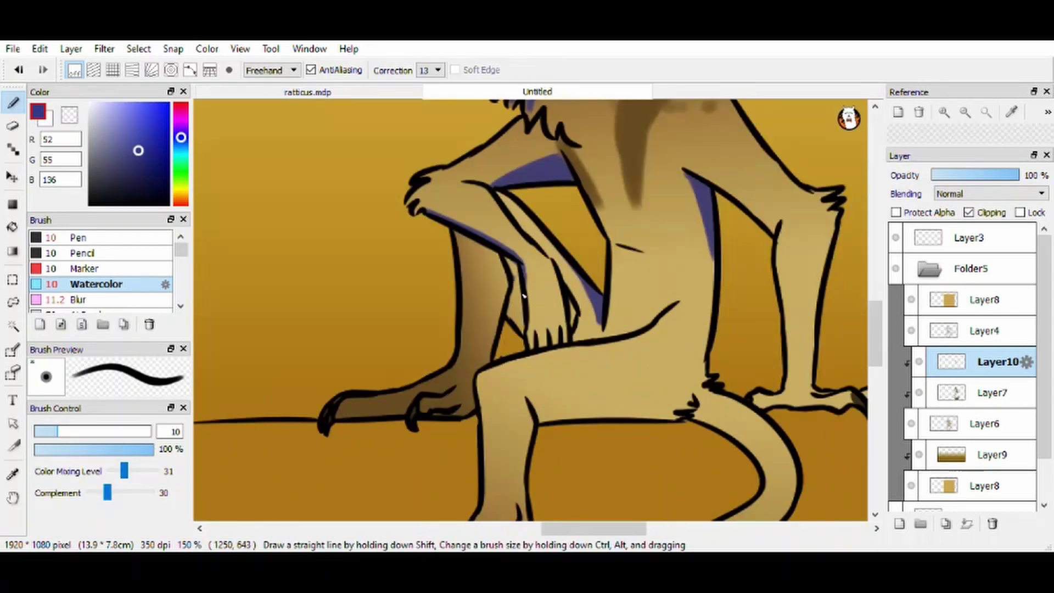
{"action": "left_click_drag", "start_coordinate": [523, 297], "coordinate": [523, 303]}
{"action": "left_click_drag", "start_coordinate": [497, 251], "coordinate": [491, 365]}
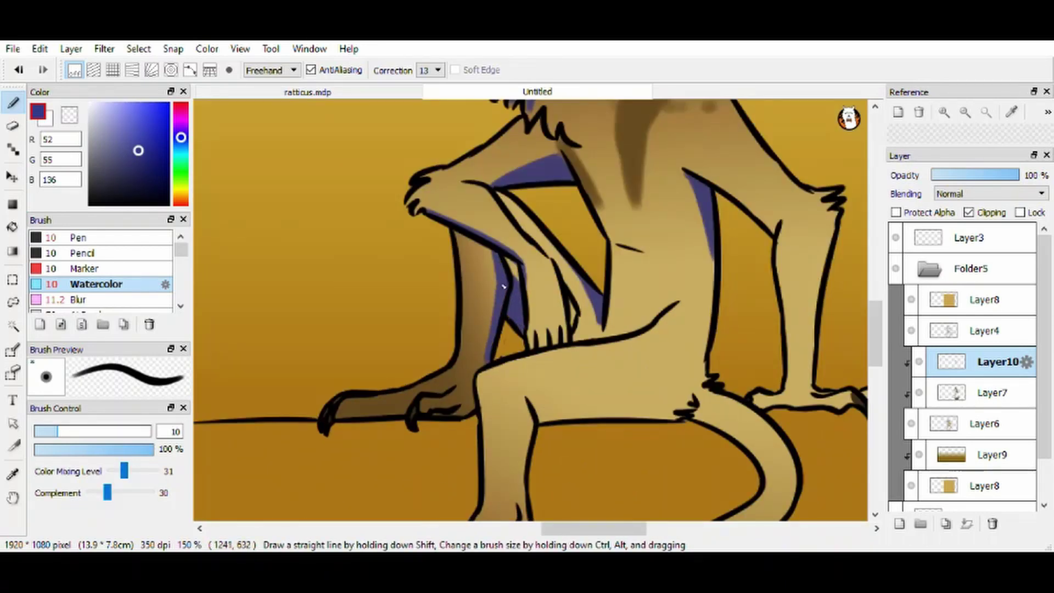
Step: Paint blue shadows along the underside of the thigh and the inner curve of the tail's base
{"action": "scroll", "coordinate": [463, 417], "scroll_direction": "down", "scroll_amount": 2}
{"action": "scroll", "coordinate": [494, 329], "scroll_direction": "down", "scroll_amount": 3}
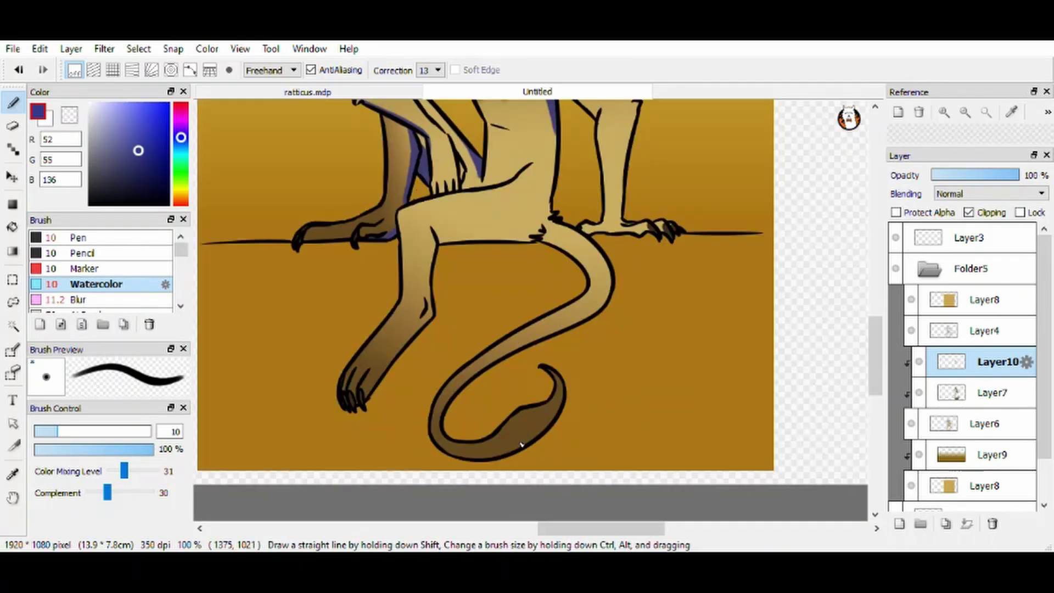
{"action": "mouse_move", "coordinate": [543, 235]}
{"action": "left_mouse_down"}
{"action": "mouse_move", "coordinate": [581, 264]}
{"action": "mouse_move", "coordinate": [590, 284]}
{"action": "left_mouse_up"}
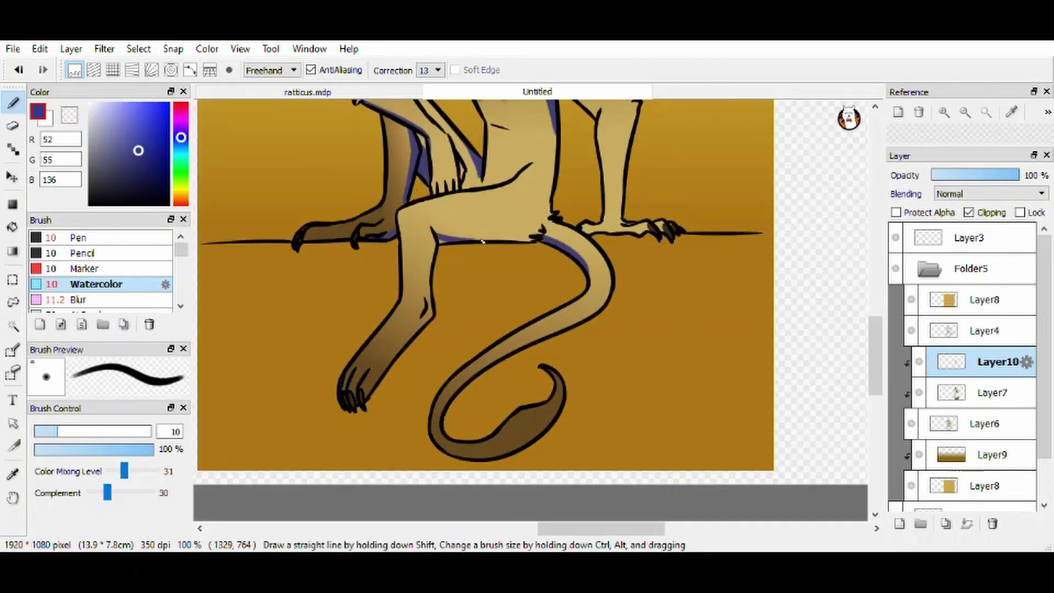
{"action": "scroll", "coordinate": [355, 389], "scroll_direction": "down", "scroll_amount": 3}
{"action": "scroll", "coordinate": [568, 291], "scroll_direction": "up", "scroll_amount": 2}
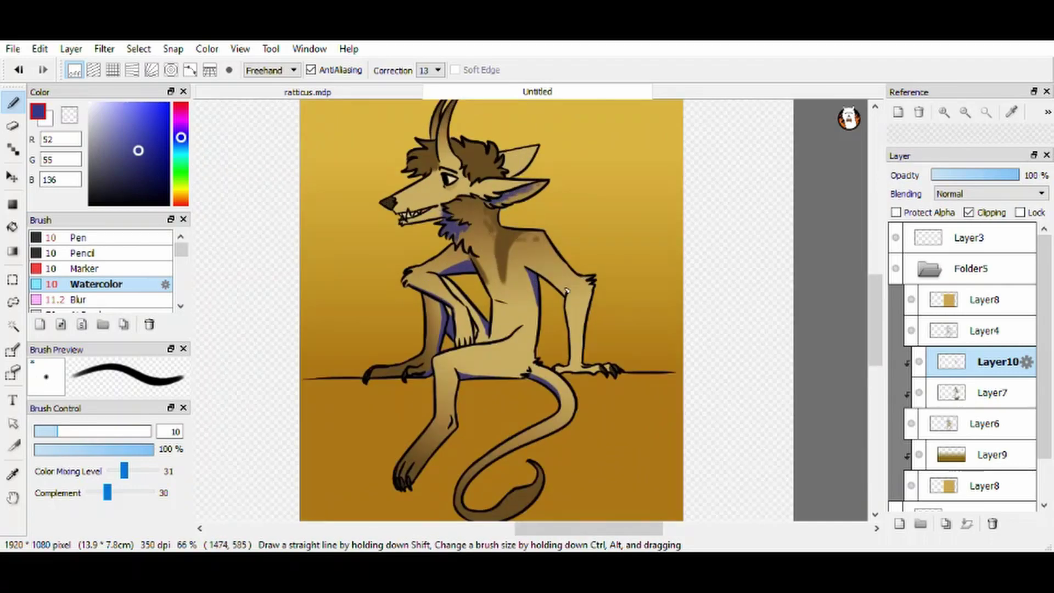
Step: Paint blue shadows on the front hair tufts, beside the hairline and under the brow, and erase the stray shading in the back hair
{"action": "scroll", "coordinate": [511, 325], "scroll_direction": "up", "scroll_amount": 3}
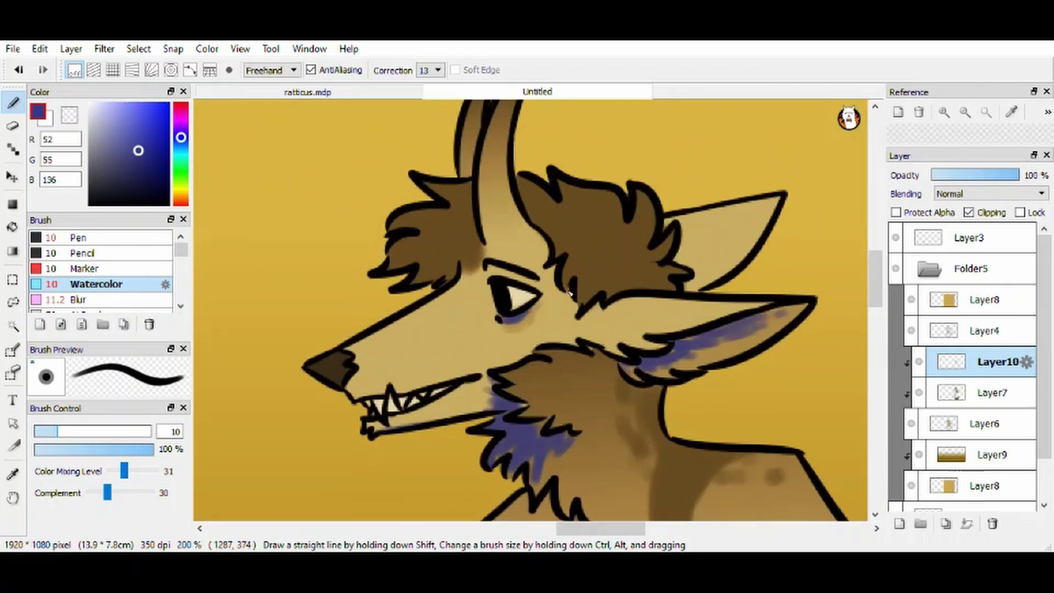
{"action": "left_click", "coordinate": [555, 268]}
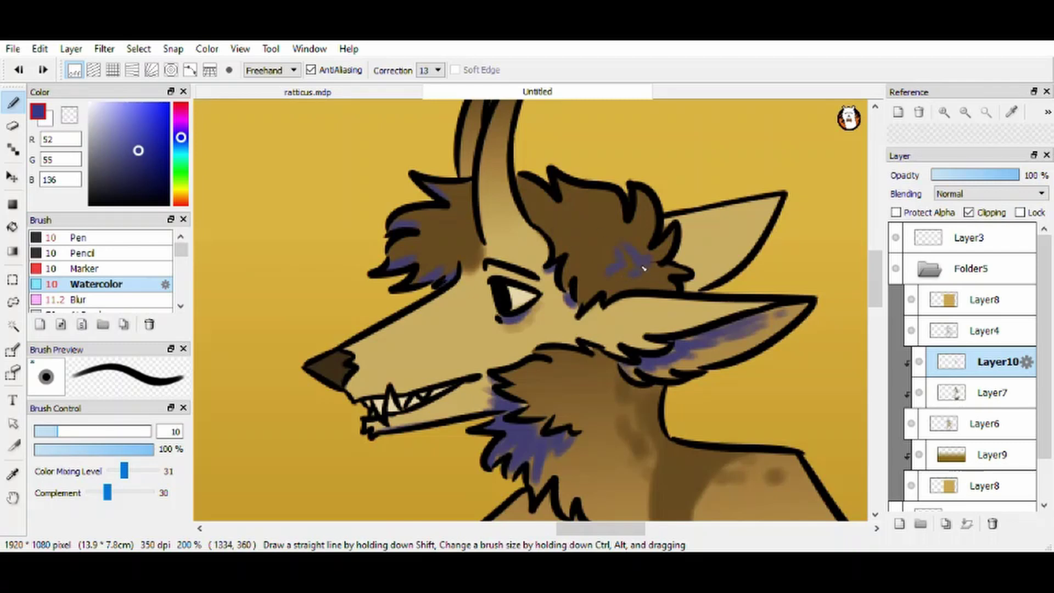
{"action": "mouse_move", "coordinate": [497, 271]}
{"action": "left_mouse_down"}
{"action": "mouse_move", "coordinate": [540, 283]}
{"action": "mouse_move", "coordinate": [498, 277]}
{"action": "left_mouse_up"}
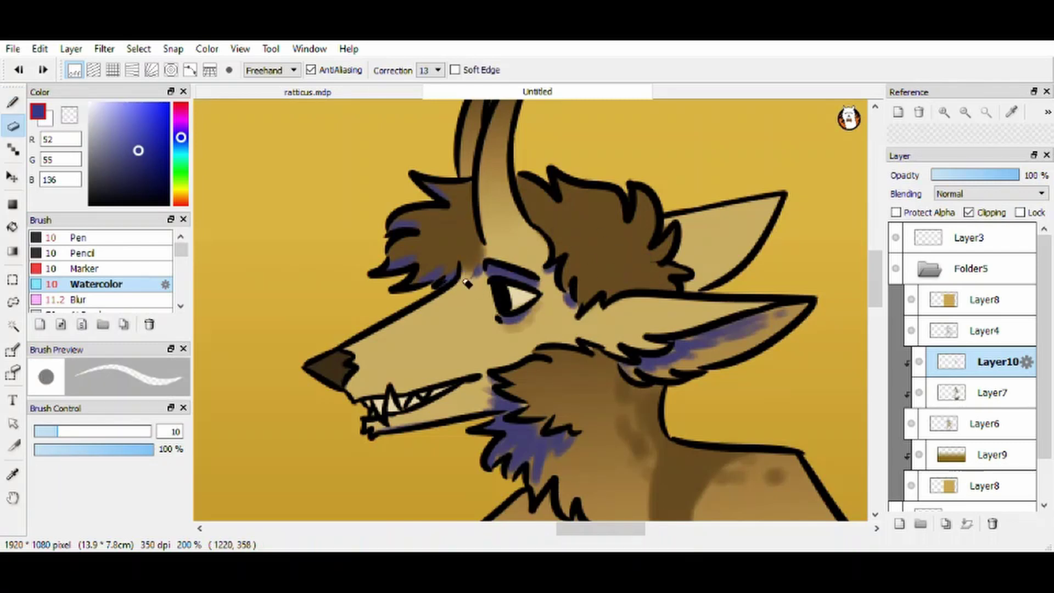
Step: Set the blue shadow layer's blending mode to Multiply
{"action": "scroll", "coordinate": [603, 428], "scroll_direction": "down", "scroll_amount": 3}
{"action": "scroll", "coordinate": [983, 194], "scroll_direction": "down", "scroll_amount": 2}
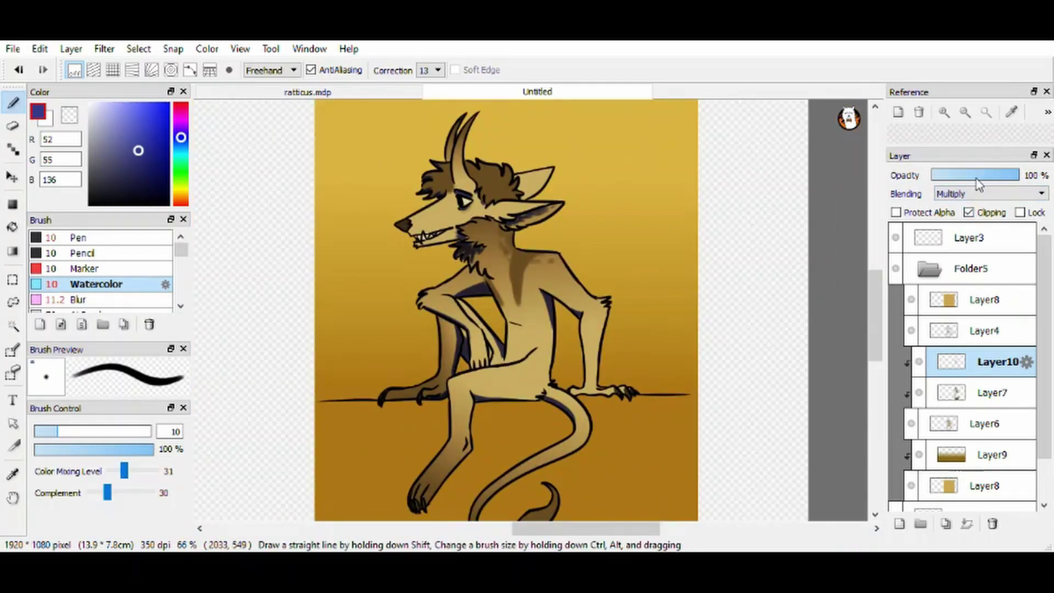
{"action": "scroll", "coordinate": [546, 205], "scroll_direction": "up", "scroll_amount": 3}
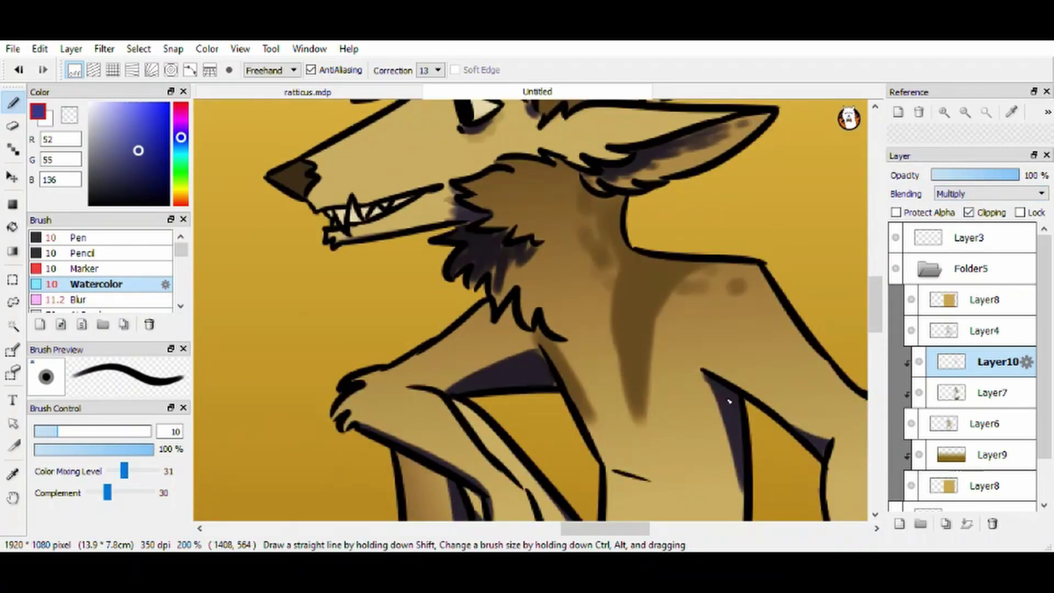
Step: Cover the far horn and the far ear completely with the blue shadow colour
{"action": "left_click_drag", "start_coordinate": [729, 402], "coordinate": [709, 458]}
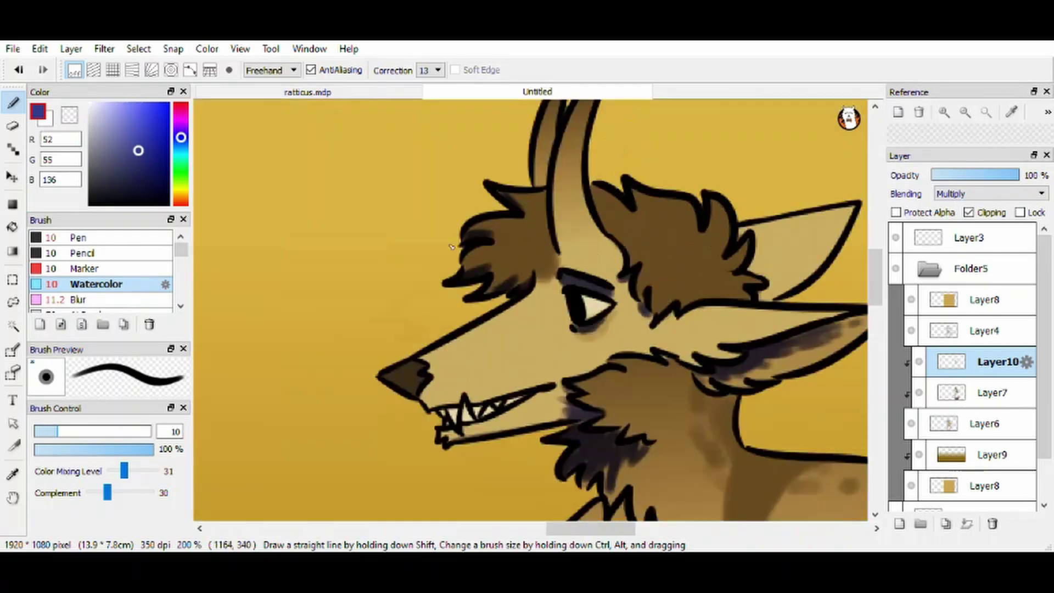
{"action": "scroll", "coordinate": [543, 275], "scroll_direction": "up", "scroll_amount": 2}
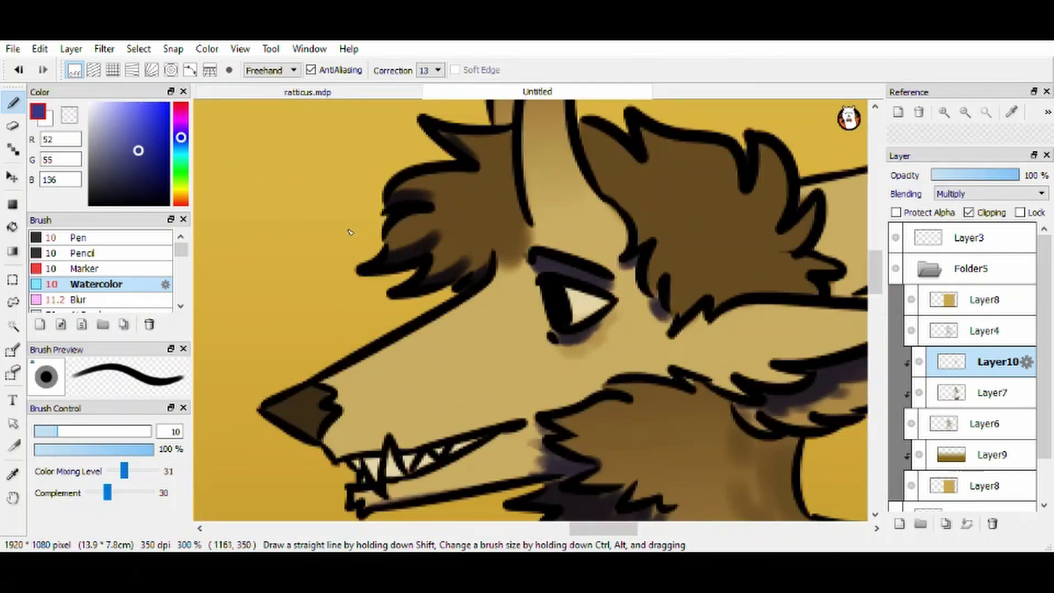
{"action": "scroll", "coordinate": [571, 267], "scroll_direction": "down", "scroll_amount": 2}
{"action": "left_click_drag", "start_coordinate": [571, 267], "coordinate": [549, 309]}
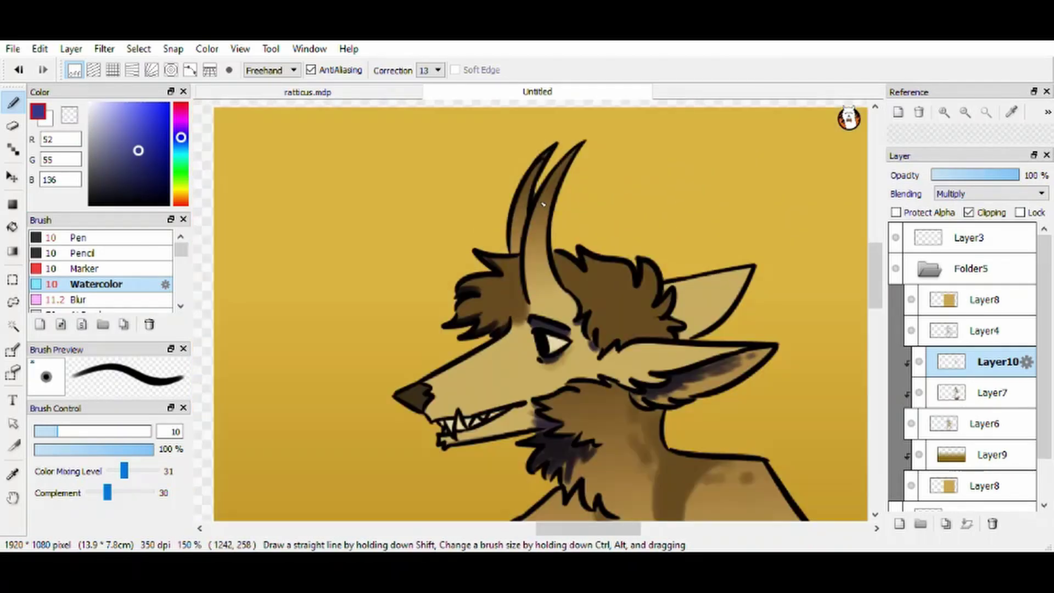
{"action": "left_click_drag", "start_coordinate": [541, 161], "coordinate": [513, 232]}
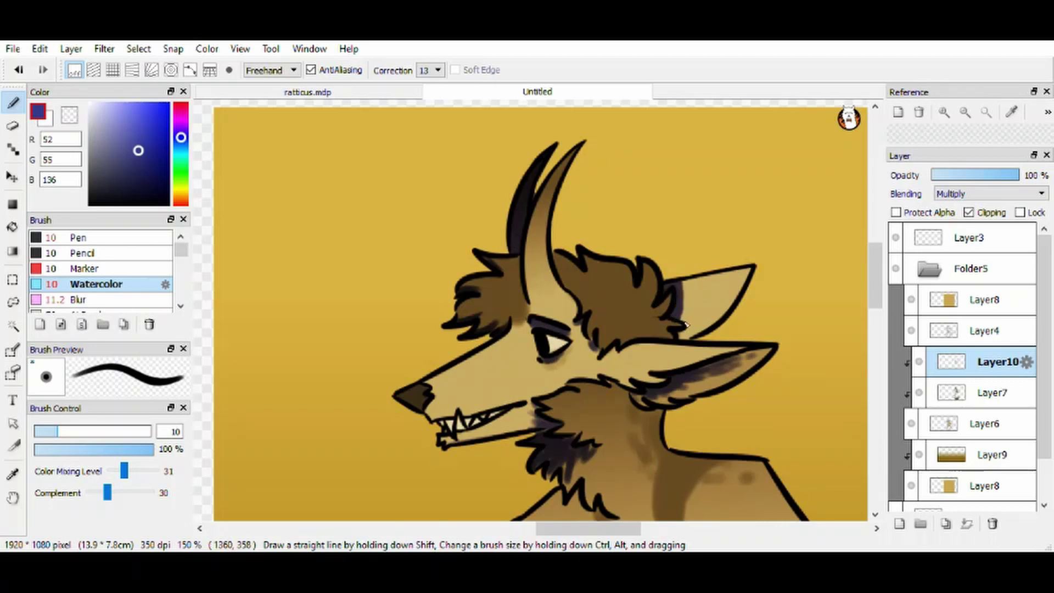
{"action": "mouse_move", "coordinate": [686, 325]}
{"action": "left_mouse_down"}
{"action": "mouse_move", "coordinate": [749, 286]}
{"action": "mouse_move", "coordinate": [691, 281]}
{"action": "mouse_move", "coordinate": [689, 315]}
{"action": "mouse_move", "coordinate": [721, 275]}
{"action": "mouse_move", "coordinate": [709, 321]}
{"action": "mouse_move", "coordinate": [700, 295]}
{"action": "left_mouse_up"}
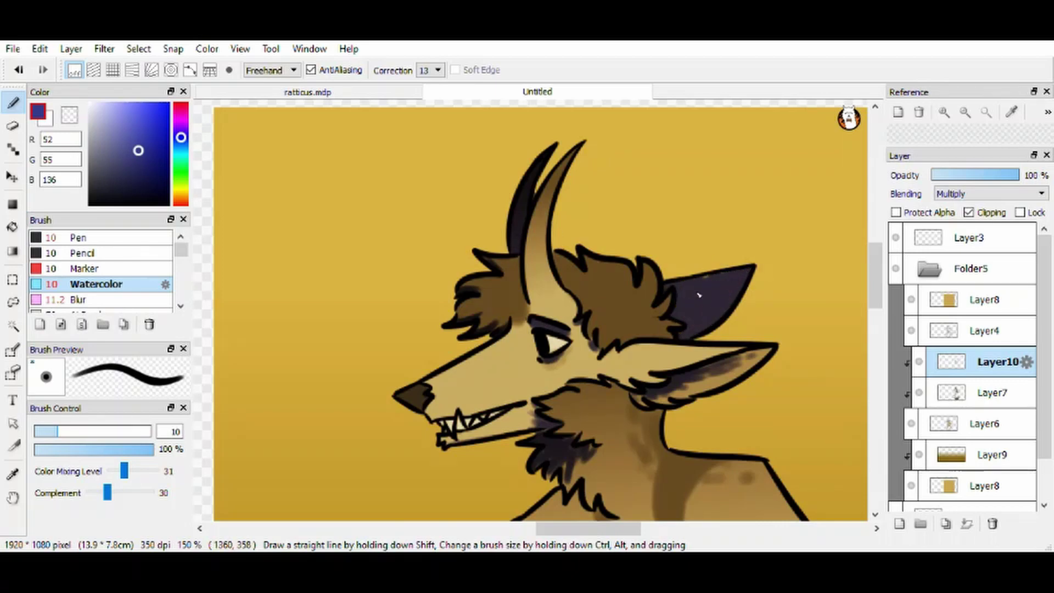
Step: Lower the shadow layer's opacity to 51%
{"action": "scroll", "coordinate": [699, 295], "scroll_direction": "down", "scroll_amount": 3}
{"action": "scroll", "coordinate": [632, 274], "scroll_direction": "up", "scroll_amount": 1}
{"action": "left_click", "coordinate": [973, 177]}
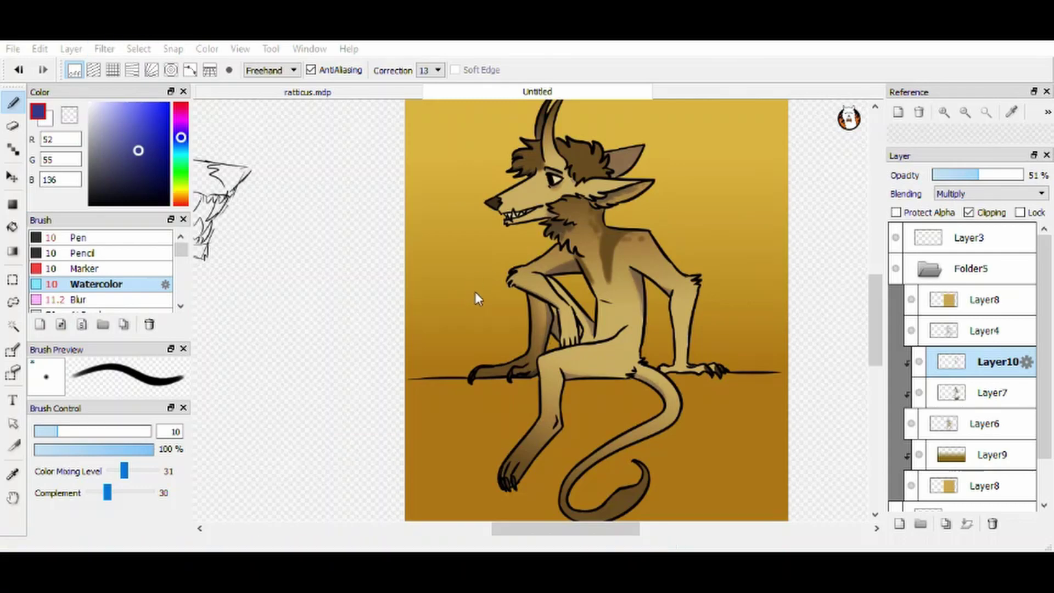
Step: Soften the edge of the shadow inside the near ear with the Watercolor brush
{"action": "scroll", "coordinate": [523, 217], "scroll_direction": "up", "scroll_amount": 4}
{"action": "scroll", "coordinate": [556, 230], "scroll_direction": "right", "scroll_amount": 3}
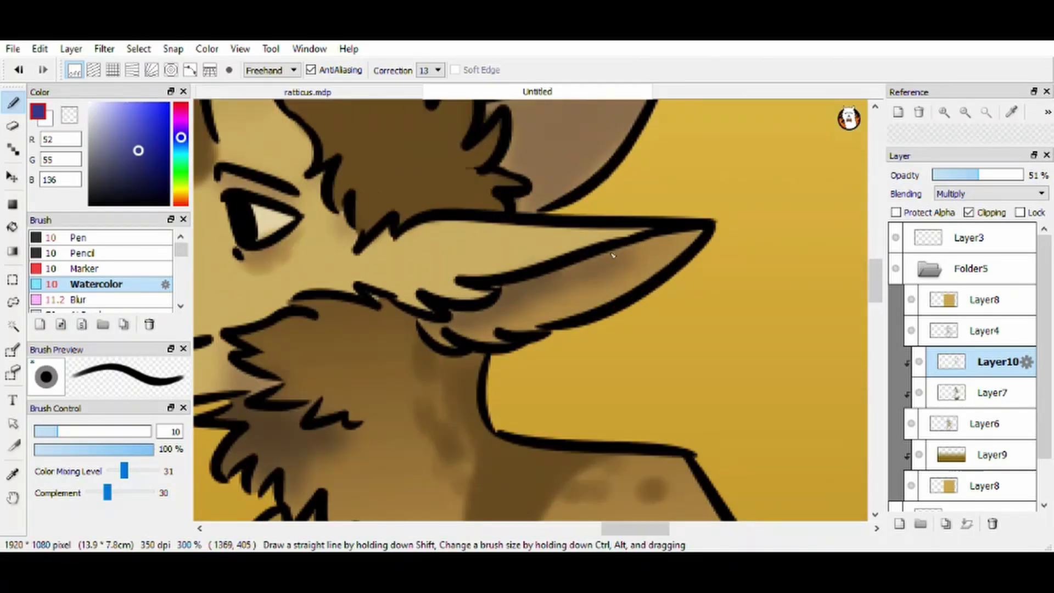
{"action": "left_click_drag", "start_coordinate": [612, 254], "coordinate": [617, 266]}
{"action": "scroll", "coordinate": [329, 448], "scroll_direction": "down", "scroll_amount": 5}
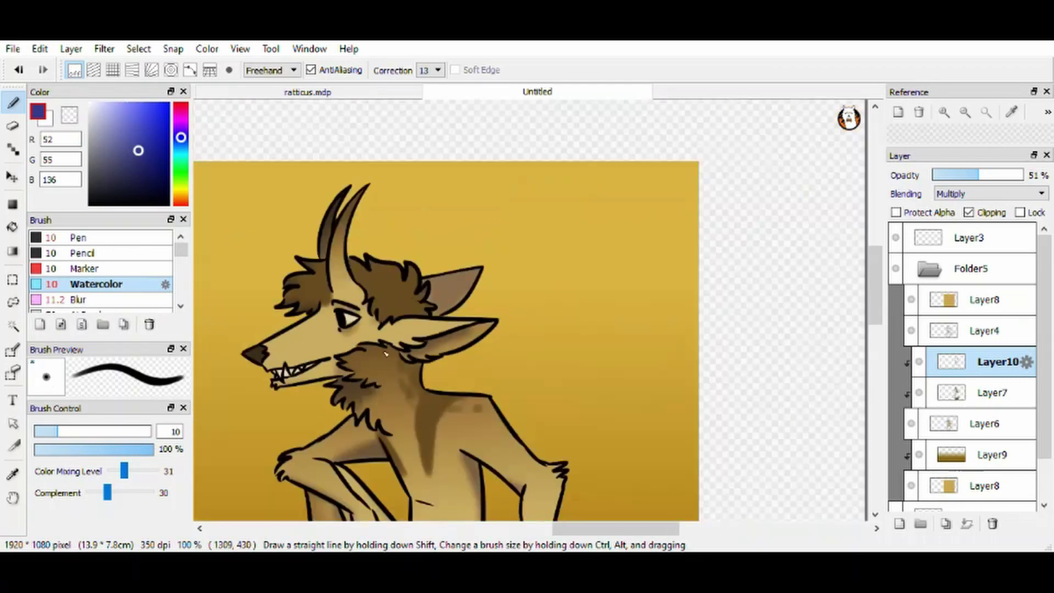
Step: Paint soft blue shadows at the supporting arm's inner elbow and along the outer edge of the tail tip
{"action": "scroll", "coordinate": [384, 274], "scroll_direction": "up", "scroll_amount": 3}
{"action": "scroll", "coordinate": [428, 297], "scroll_direction": "down", "scroll_amount": 5}
{"action": "scroll", "coordinate": [429, 298], "scroll_direction": "up", "scroll_amount": 3}
{"action": "scroll", "coordinate": [429, 298], "scroll_direction": "up", "scroll_amount": 2}
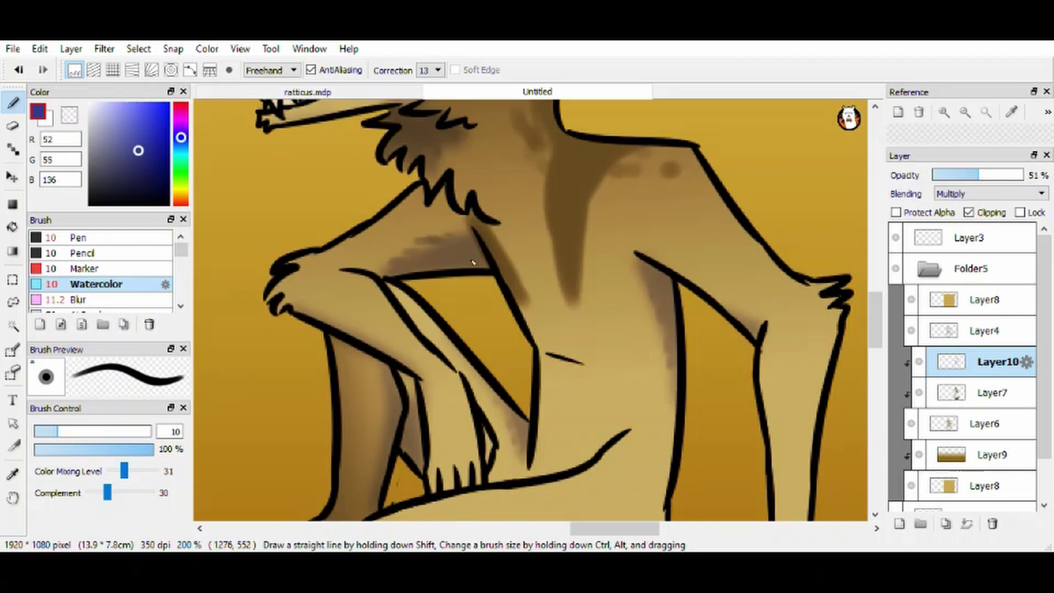
{"action": "scroll", "coordinate": [590, 159], "scroll_direction": "down", "scroll_amount": 2}
{"action": "scroll", "coordinate": [621, 207], "scroll_direction": "up", "scroll_amount": 2}
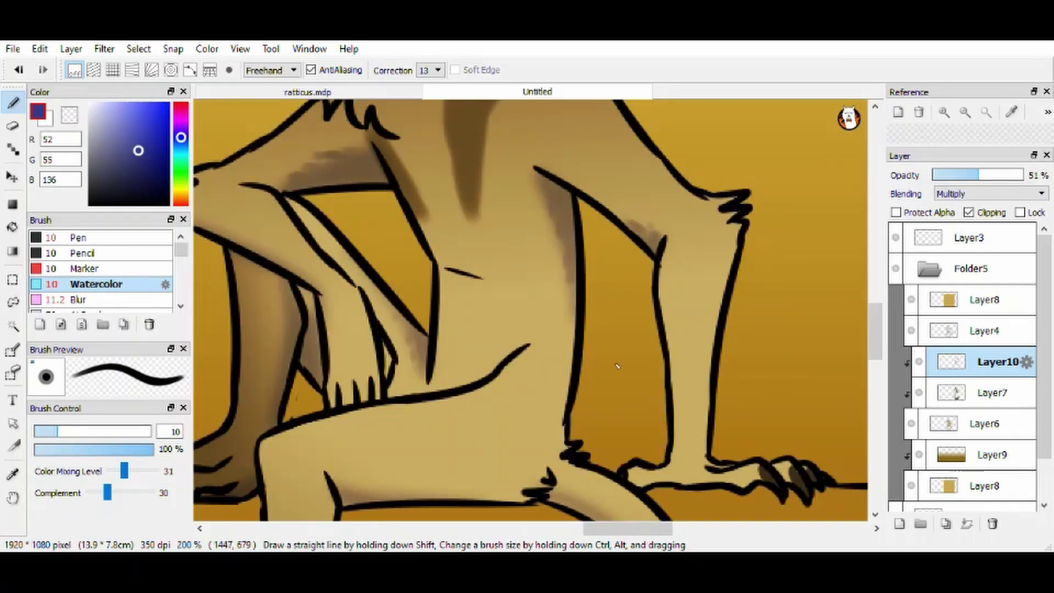
{"action": "scroll", "coordinate": [617, 367], "scroll_direction": "down", "scroll_amount": 5}
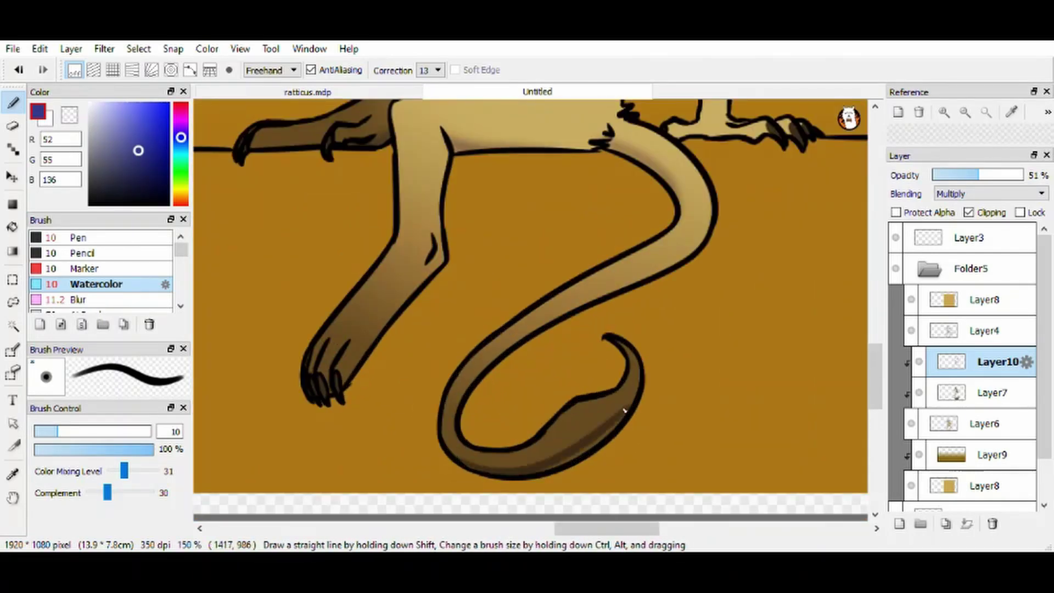
{"action": "mouse_move", "coordinate": [624, 411]}
{"action": "left_mouse_down"}
{"action": "mouse_move", "coordinate": [549, 464]}
{"action": "mouse_move", "coordinate": [630, 353]}
{"action": "left_mouse_up"}
Step: Blend the tail-tip shadow with the Blur brush enlarged to 36.8
{"action": "left_click", "coordinate": [77, 300]}
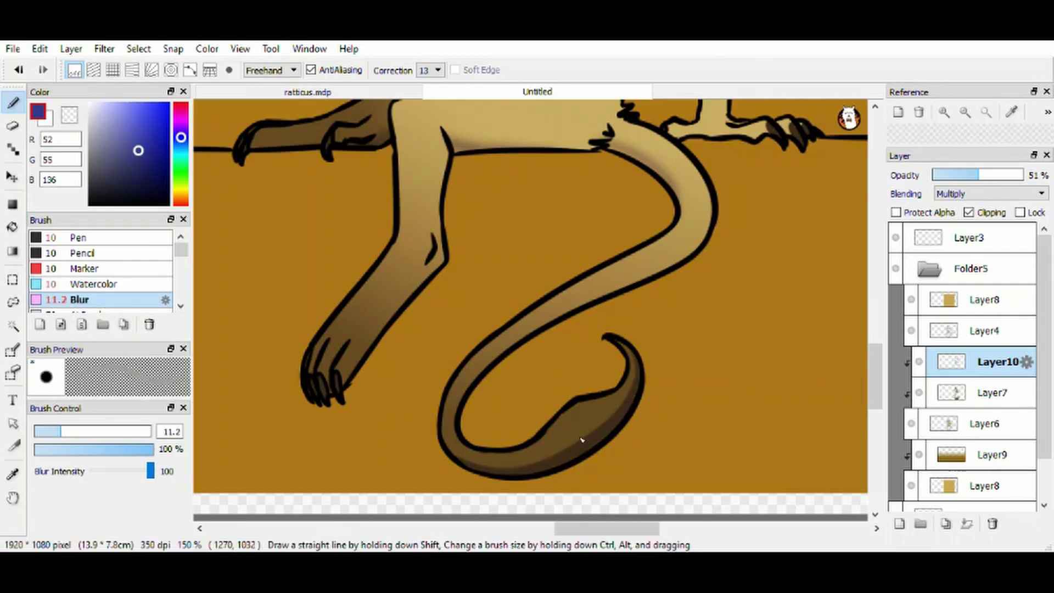
{"action": "left_click_drag", "start_coordinate": [96, 431], "coordinate": [107, 431]}
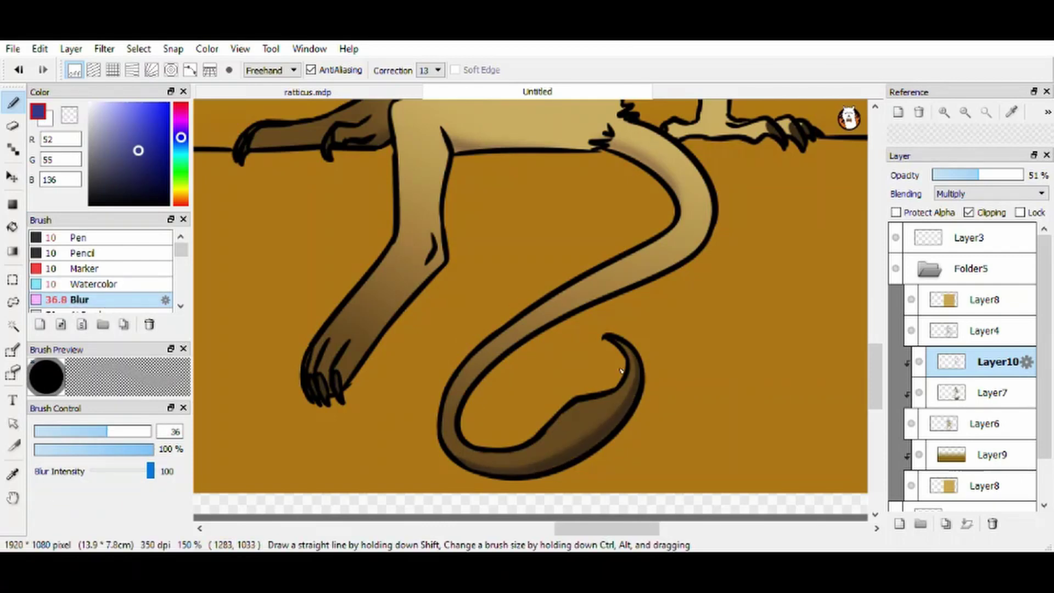
{"action": "left_click", "coordinate": [119, 283]}
Step: Add a layer clipped to the warm overlay, draw a diagonal blue foreground gradient (RGB 74, 80, 223) and set it to Multiply
{"action": "scroll", "coordinate": [493, 462], "scroll_direction": "down", "scroll_amount": 3}
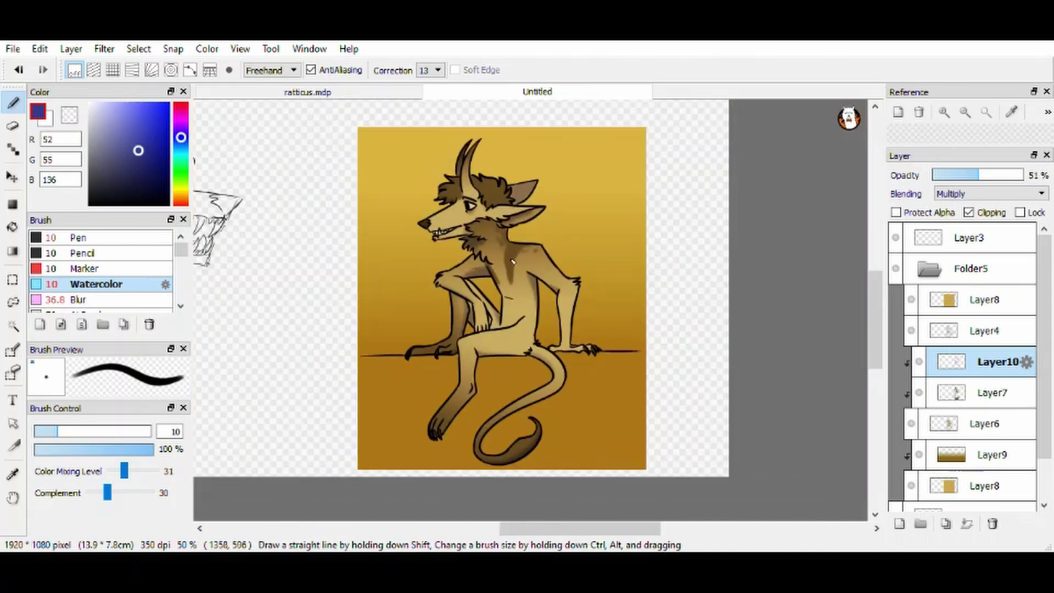
{"action": "left_click", "coordinate": [1000, 315]}
{"action": "left_click", "coordinate": [898, 523]}
{"action": "left_click", "coordinate": [143, 115]}
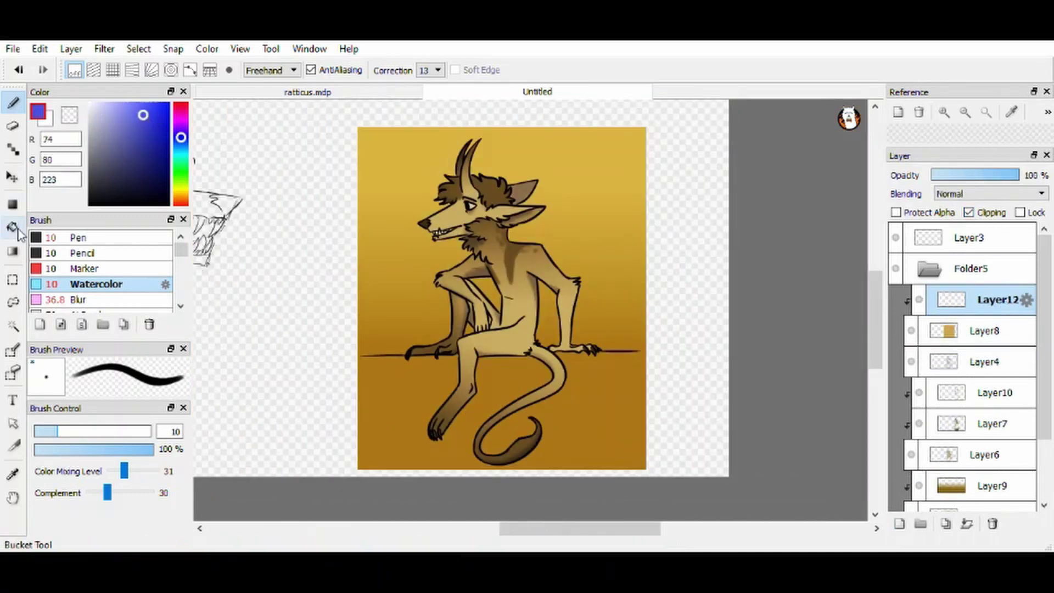
{"action": "left_click", "coordinate": [13, 251]}
{"action": "left_click_drag", "start_coordinate": [494, 461], "coordinate": [454, 185]}
{"action": "left_click", "coordinate": [988, 194]}
{"action": "left_click", "coordinate": [968, 223]}
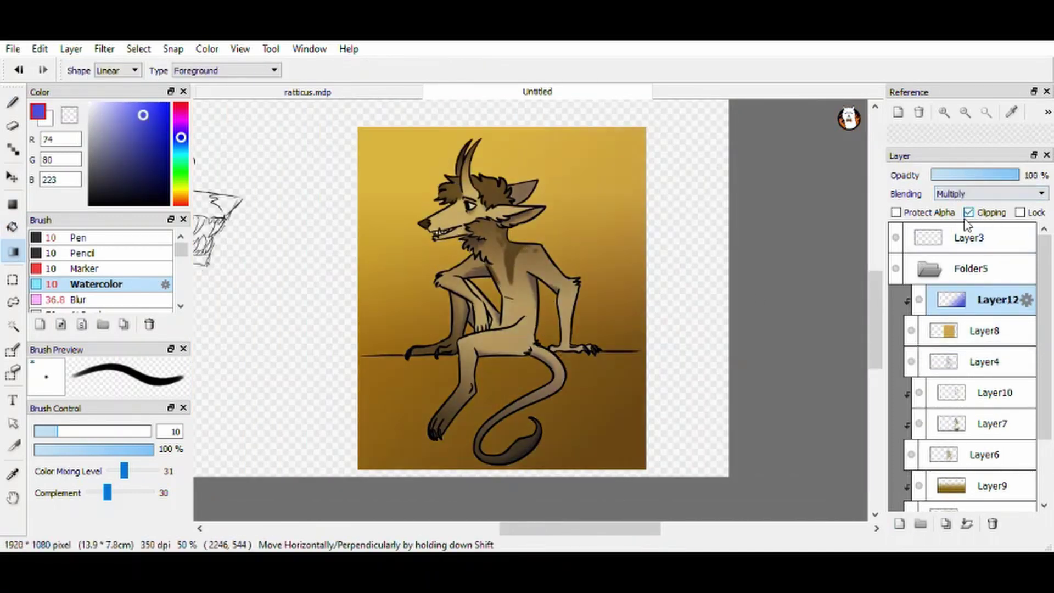
Step: Deepen the Multiply layer with a dark navy gradient (RGB 31, 32, 86) running from the picture's lower-right corner toward its middle
{"action": "left_click_drag", "start_coordinate": [582, 379], "coordinate": [402, 188]}
{"action": "key", "text": "ctrl+z"}
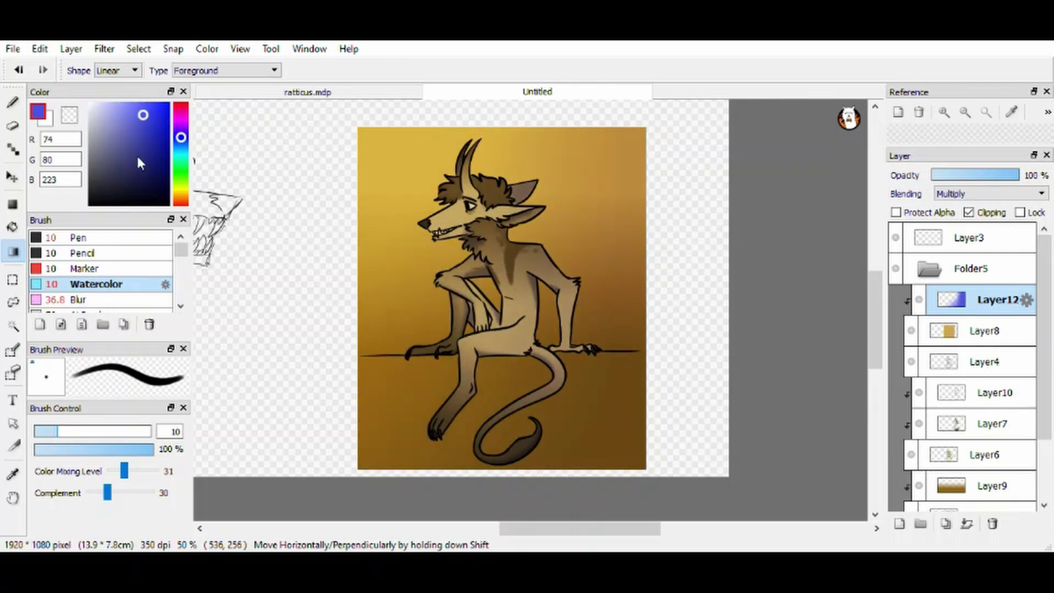
{"action": "left_click", "coordinate": [141, 171]}
{"action": "left_click_drag", "start_coordinate": [621, 431], "coordinate": [473, 280]}
Step: On a new layer, paint pale cream highlights (RGB 233, 212, 149) along the hair, snout, horn, near ear, shoulders and bent arm
{"action": "left_click", "coordinate": [899, 523]}
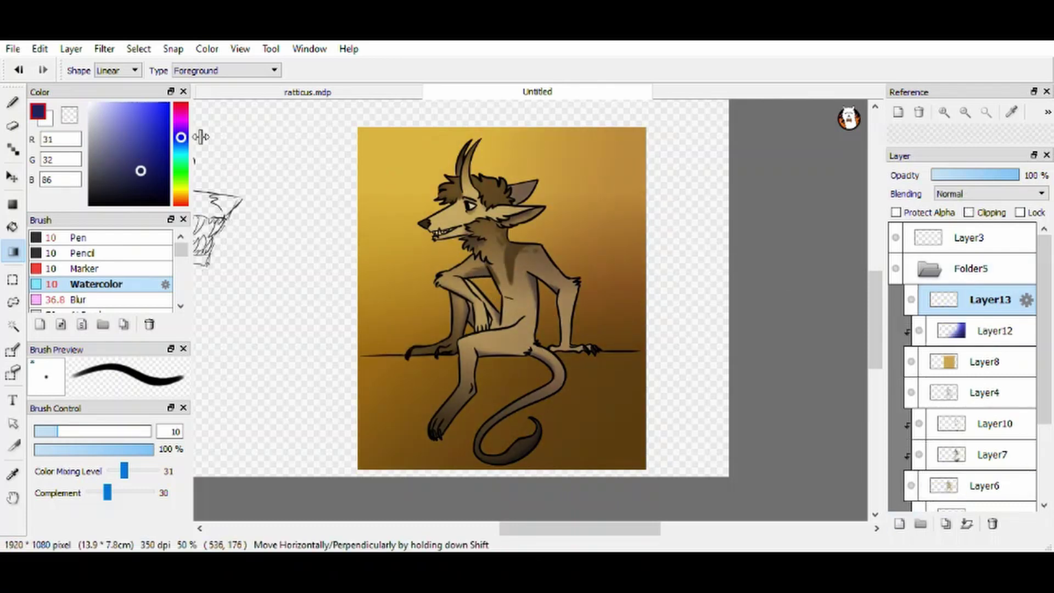
{"action": "left_click", "coordinate": [117, 111]}
{"action": "key", "text": "b"}
{"action": "scroll", "coordinate": [443, 157], "scroll_direction": "up", "scroll_amount": 4}
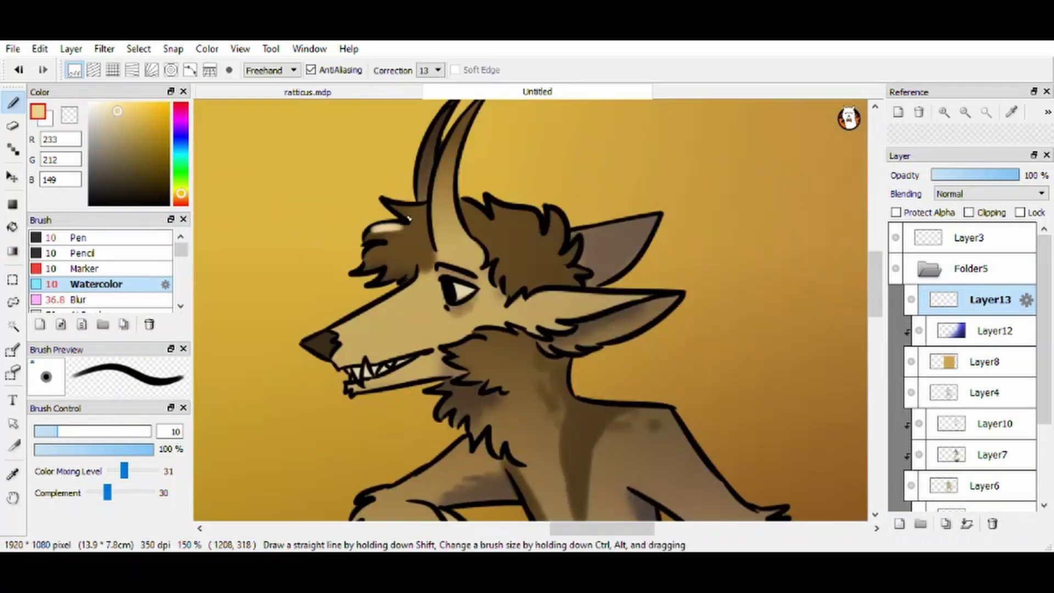
{"action": "left_click_drag", "start_coordinate": [354, 322], "coordinate": [424, 282]}
{"action": "mouse_move", "coordinate": [376, 316]}
{"action": "left_mouse_down"}
{"action": "mouse_move", "coordinate": [450, 323]}
{"action": "mouse_move", "coordinate": [404, 311]}
{"action": "left_mouse_up"}
{"action": "mouse_move", "coordinate": [474, 108]}
{"action": "left_mouse_down"}
{"action": "mouse_move", "coordinate": [435, 234]}
{"action": "mouse_move", "coordinate": [473, 205]}
{"action": "mouse_move", "coordinate": [540, 215]}
{"action": "mouse_move", "coordinate": [550, 250]}
{"action": "left_mouse_up"}
{"action": "key", "text": "ctrl+z"}
{"action": "left_click_drag", "start_coordinate": [541, 297], "coordinate": [615, 294]}
{"action": "key", "text": "ctrl+minus"}
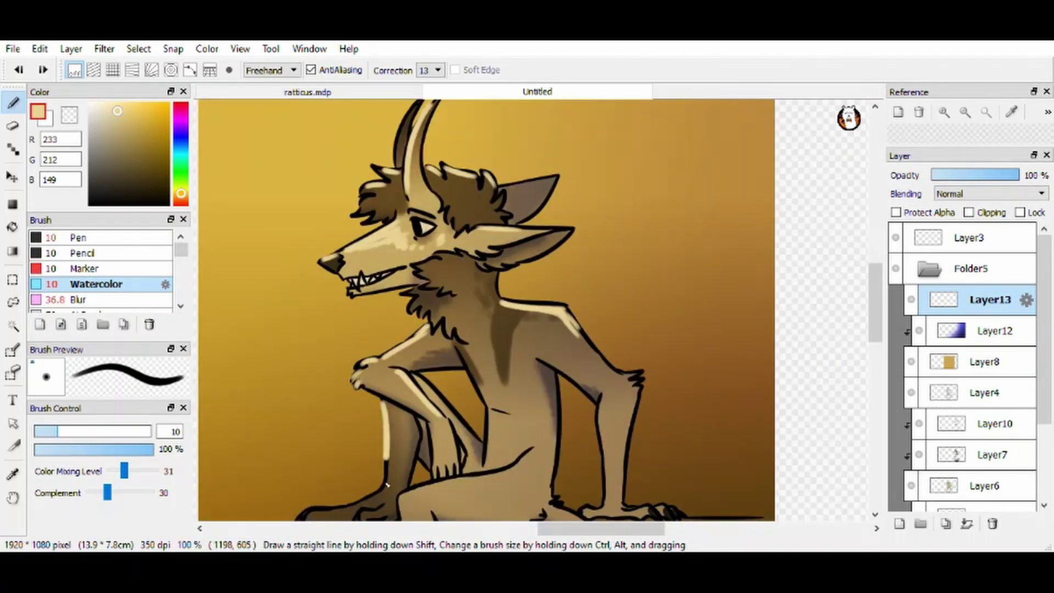
Step: Add cream highlights along the thigh, both lower legs and feet, the tail and the supporting arm
{"action": "scroll", "coordinate": [472, 296], "scroll_direction": "down", "scroll_amount": 3}
{"action": "scroll", "coordinate": [469, 294], "scroll_direction": "up", "scroll_amount": 3}
{"action": "left_click_drag", "start_coordinate": [469, 294], "coordinate": [590, 259]}
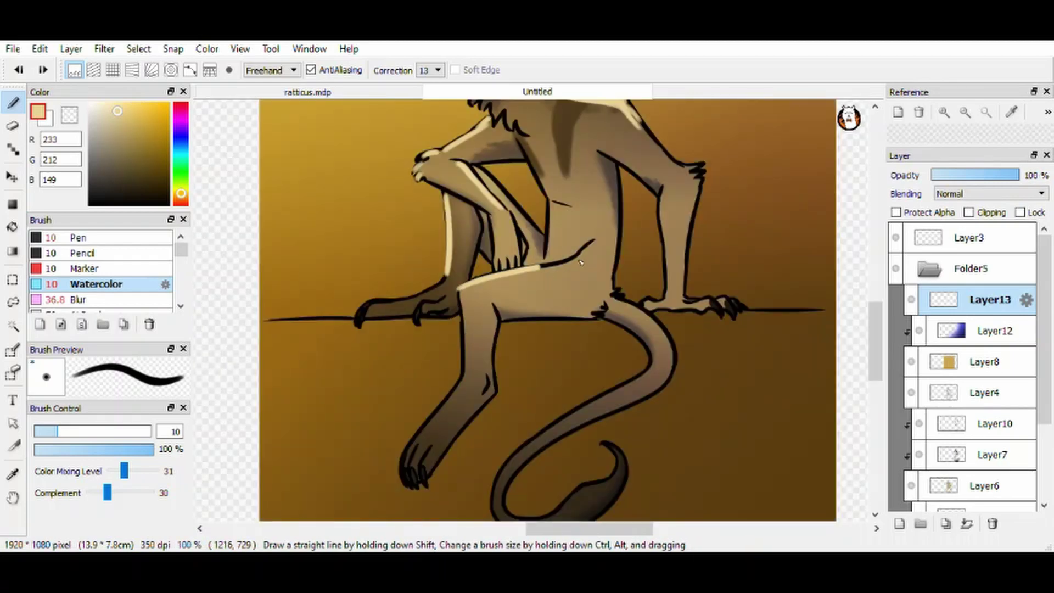
{"action": "left_click_drag", "start_coordinate": [389, 302], "coordinate": [442, 283]}
{"action": "left_click_drag", "start_coordinate": [466, 380], "coordinate": [416, 434]}
{"action": "left_click_drag", "start_coordinate": [466, 293], "coordinate": [468, 379]}
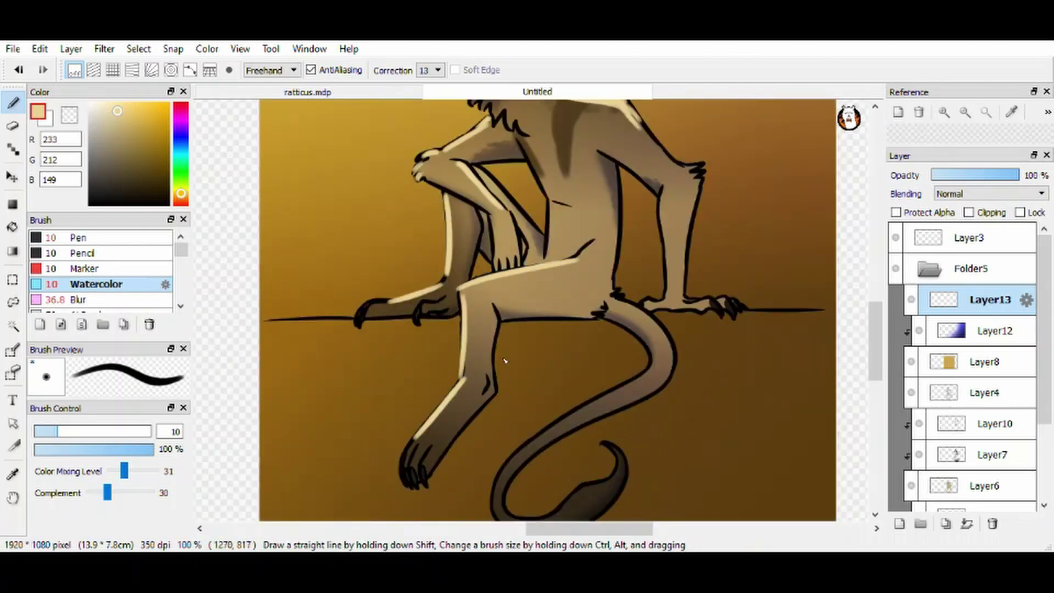
{"action": "left_click_drag", "start_coordinate": [513, 459], "coordinate": [656, 376]}
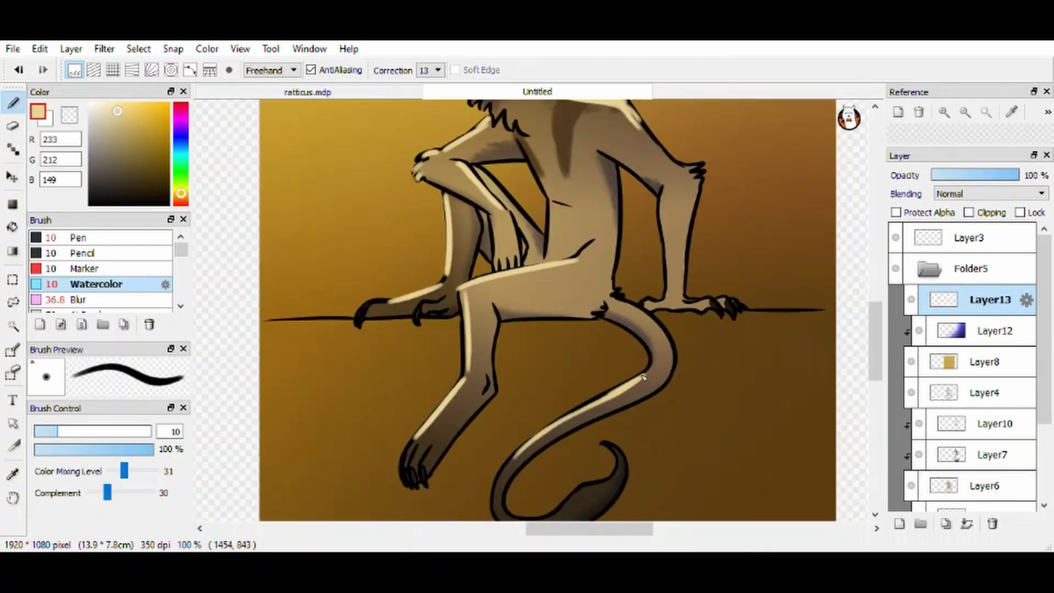
{"action": "left_click_drag", "start_coordinate": [661, 191], "coordinate": [667, 252]}
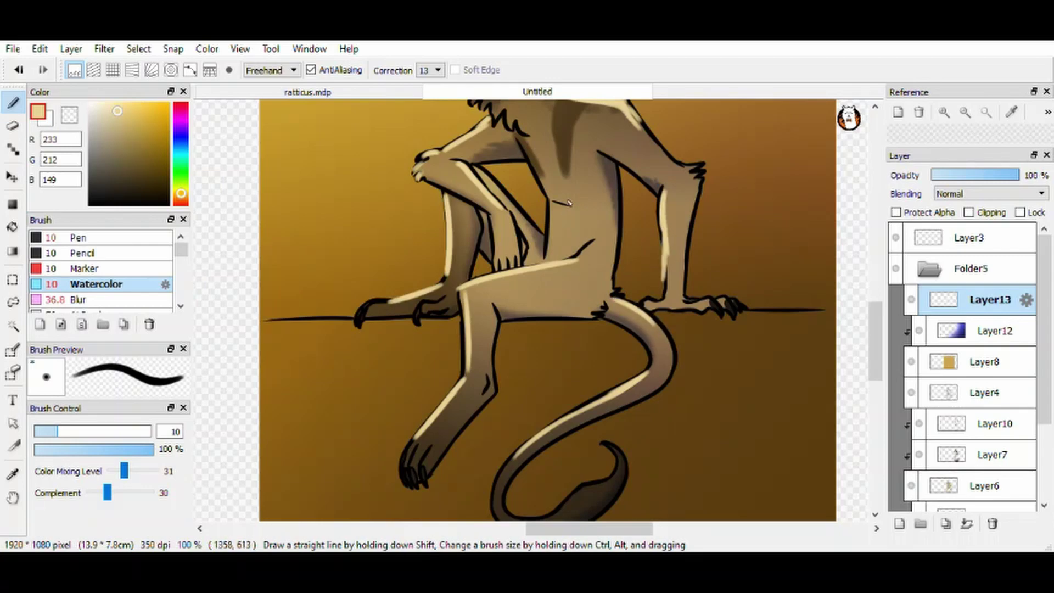
Step: Set the highlight layer's blending mode to Overlay
{"action": "scroll", "coordinate": [667, 253], "scroll_direction": "down", "scroll_amount": 1}
{"action": "key", "text": "Down"}
{"action": "key", "text": "Down"}
{"action": "key", "text": "Down"}
{"action": "key", "text": "Down"}
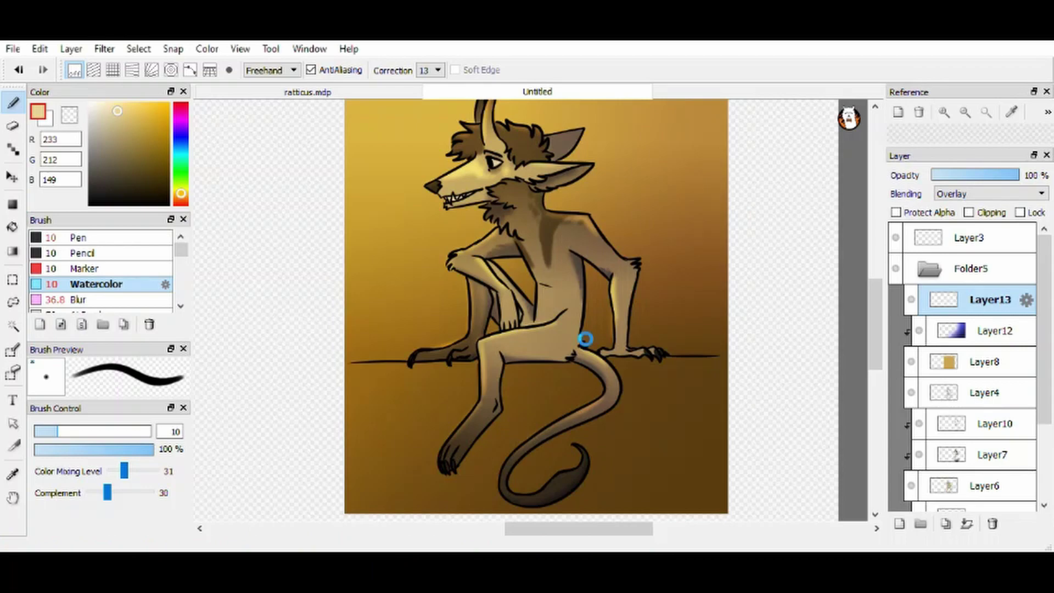
Step: Clip the highlight layer and move it below Layer4, directly above the blue shadow layer
{"action": "scroll", "coordinate": [584, 337], "scroll_direction": "up", "scroll_amount": 1}
{"action": "scroll", "coordinate": [482, 391], "scroll_direction": "down", "scroll_amount": 1}
{"action": "left_click", "coordinate": [968, 213]}
{"action": "left_click_drag", "start_coordinate": [992, 311], "coordinate": [992, 408]}
{"action": "scroll", "coordinate": [458, 148], "scroll_direction": "up", "scroll_amount": 3}
{"action": "scroll", "coordinate": [458, 148], "scroll_direction": "down", "scroll_amount": 4}
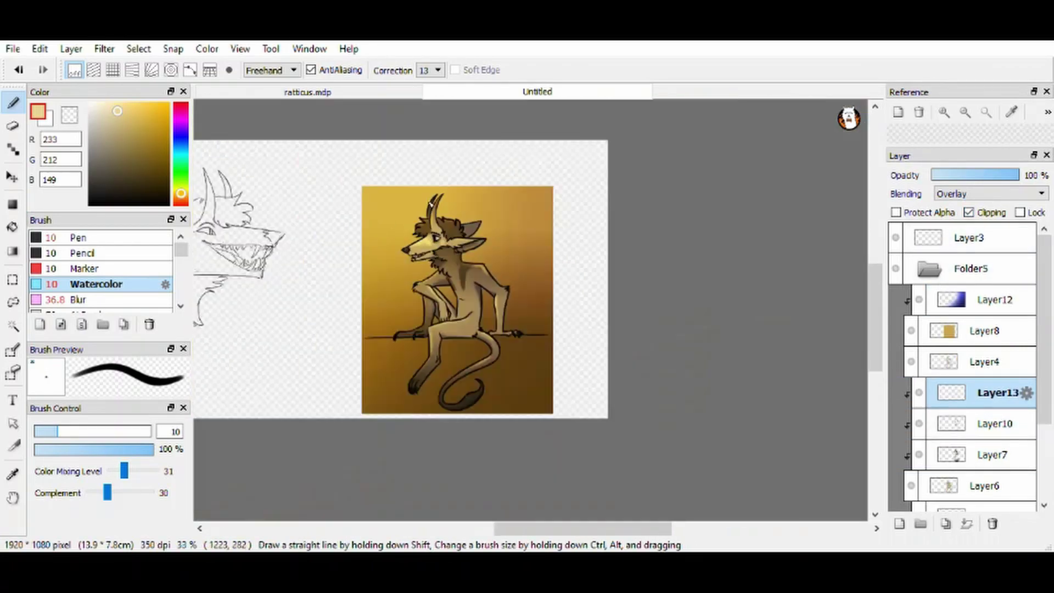
{"action": "scroll", "coordinate": [459, 148], "scroll_direction": "up", "scroll_amount": 1}
{"action": "key", "text": "alt"}
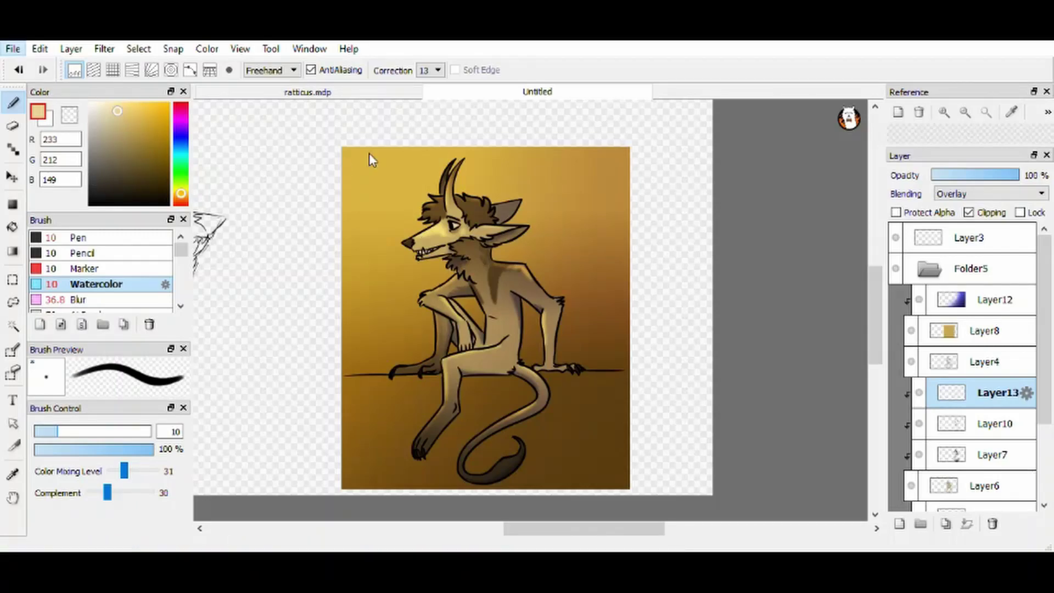